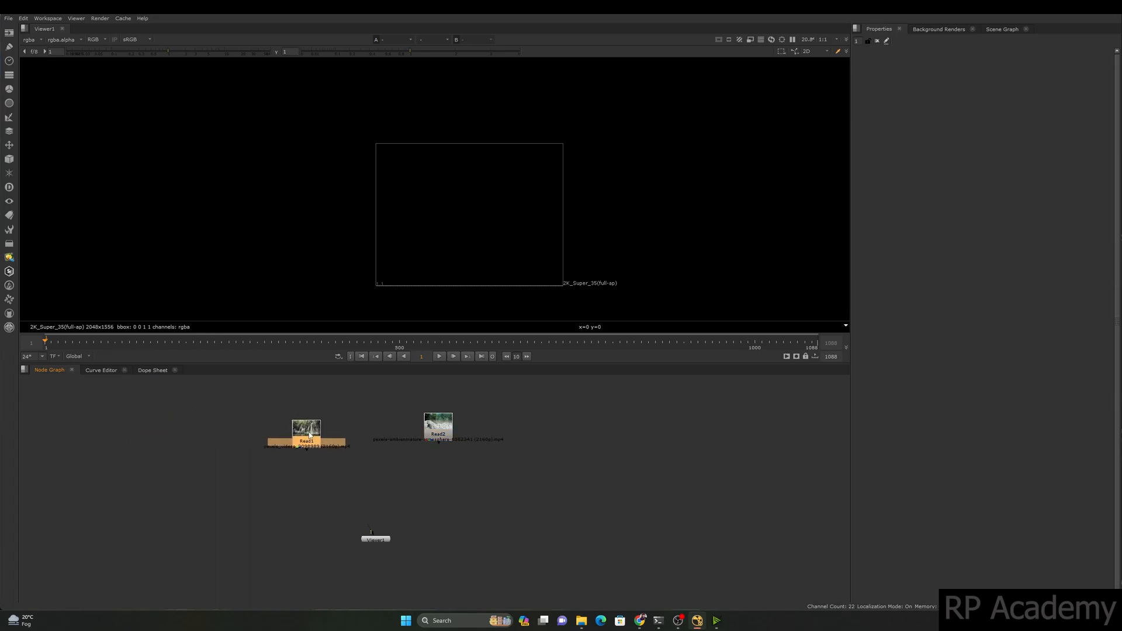
# Connect the Read1 waterfall clip to viewer input 1 and the Read2 lake clip to input 2, and compare both clips
pyautogui.press('1')
pyautogui.click(439, 433)
pyautogui.press('2')
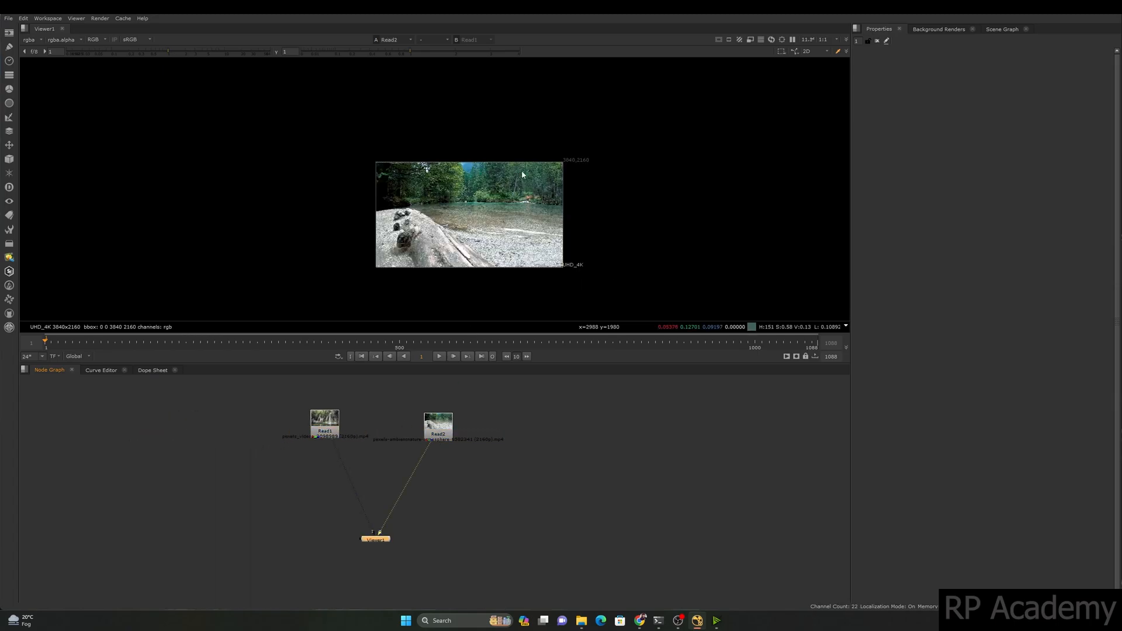
pyautogui.scroll(5, 529, 187)
pyautogui.scroll(-5, 534, 197)
pyautogui.press('1')
pyautogui.press('2')
pyautogui.scroll(3, 596, 208)
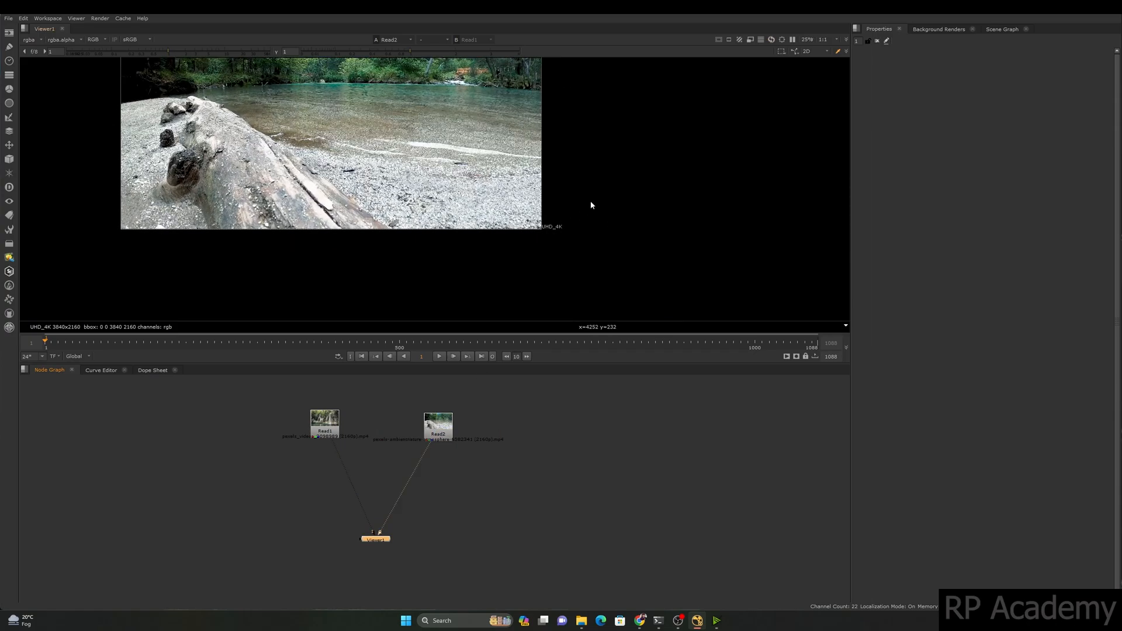
# Examine the edges of the Read2 lake clip's frame and open the node's properties to check its format
pyautogui.moveTo(532, 240); pyautogui.dragTo(530, 238)
pyautogui.moveTo(554, 200); pyautogui.dragTo(523, 321, button='middle')
pyautogui.moveTo(564, 142); pyautogui.dragTo(494, 104)
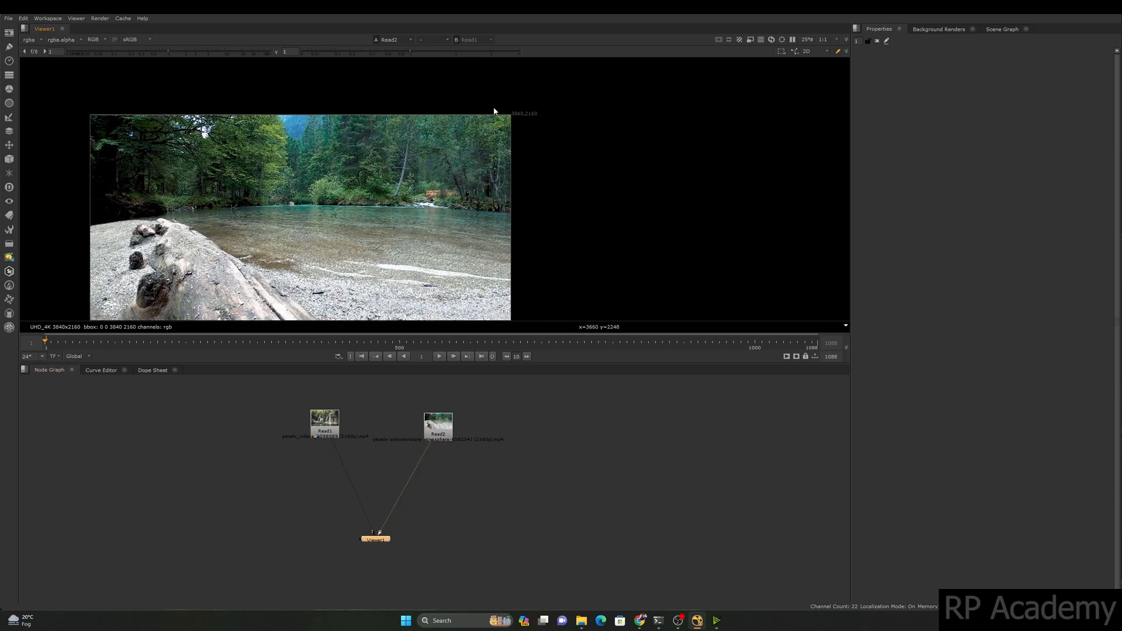
pyautogui.moveTo(561, 130); pyautogui.dragTo(568, 120, button='middle')
pyautogui.moveTo(548, 305); pyautogui.dragTo(560, 238, button='middle')
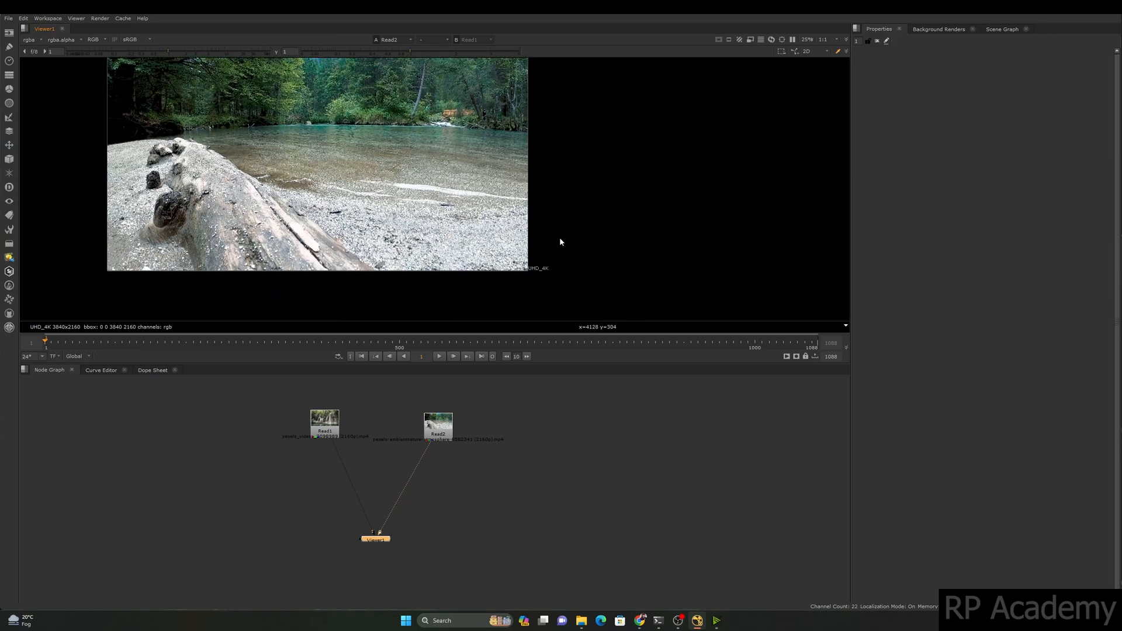
pyautogui.doubleClick(439, 424)
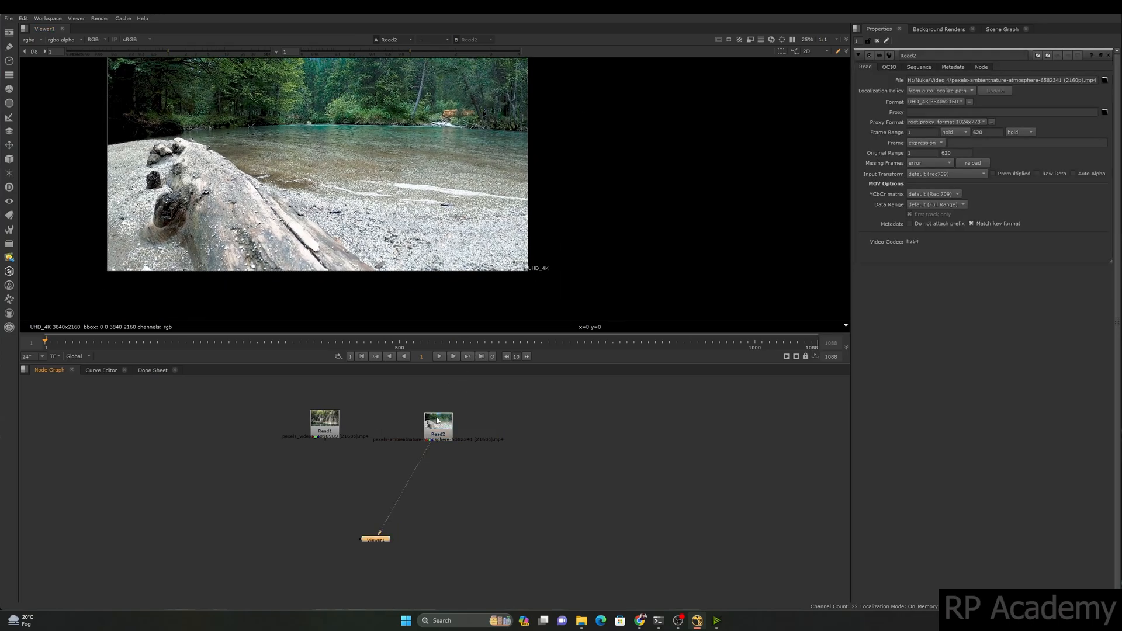
pyautogui.moveTo(597, 221); pyautogui.dragTo(577, 304, button='middle')
pyautogui.scroll(-3, 544, 222)
pyautogui.moveTo(524, 218); pyautogui.dragTo(529, 153, button='middle')
pyautogui.click(634, 486)
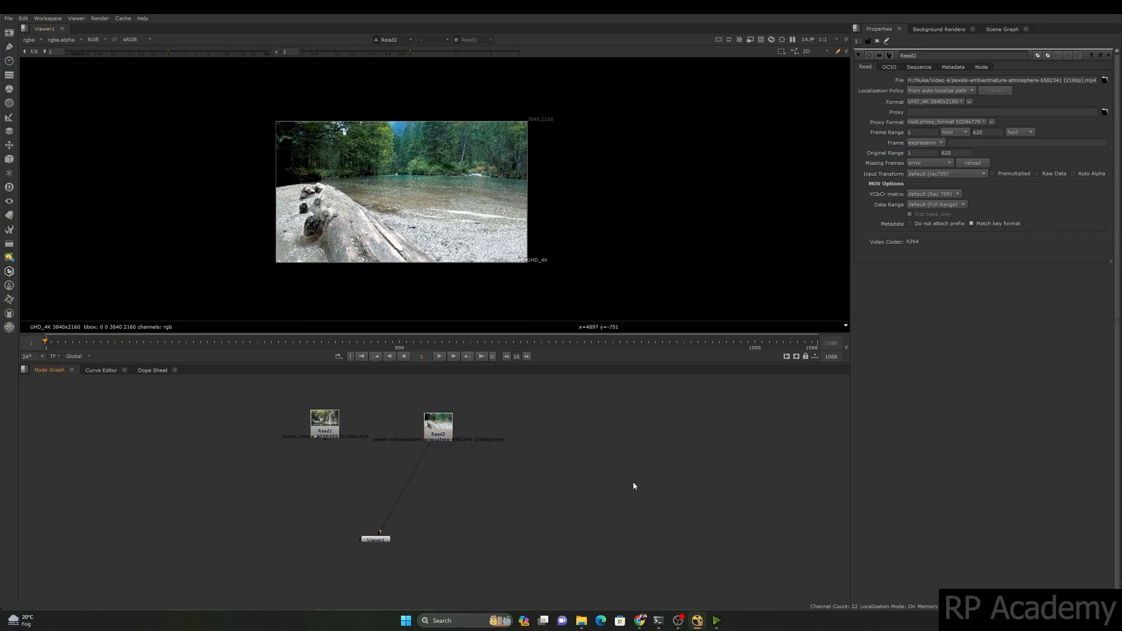
# Open the project settings and set the full size format to UHD_4K 3840x2160
pyautogui.press('s')
pyautogui.click(943, 338)
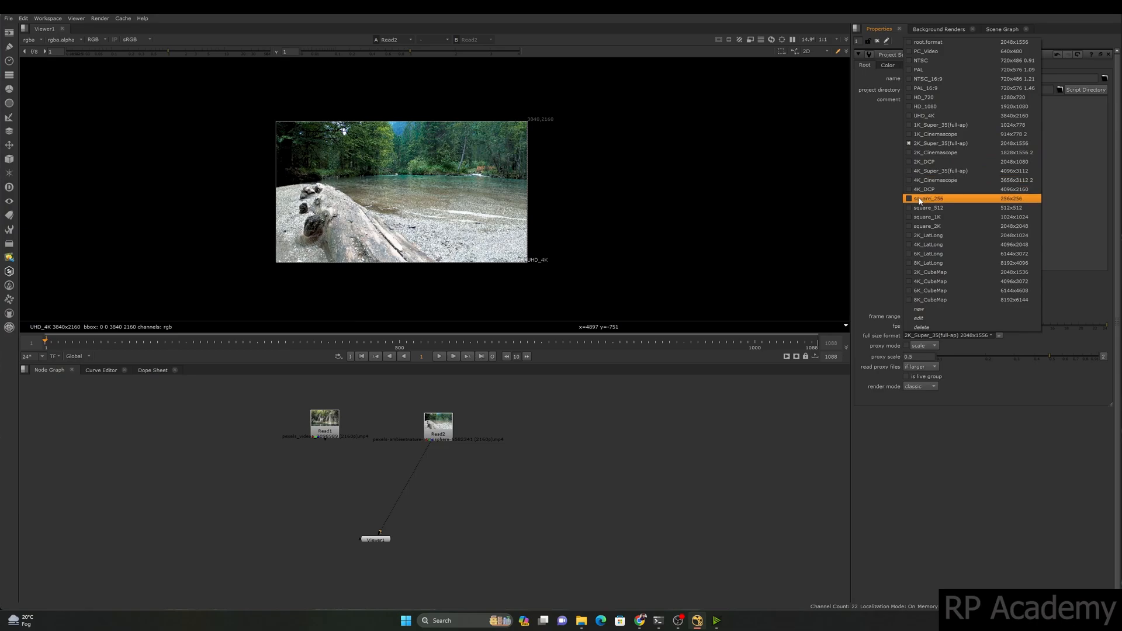
pyautogui.click(1016, 117)
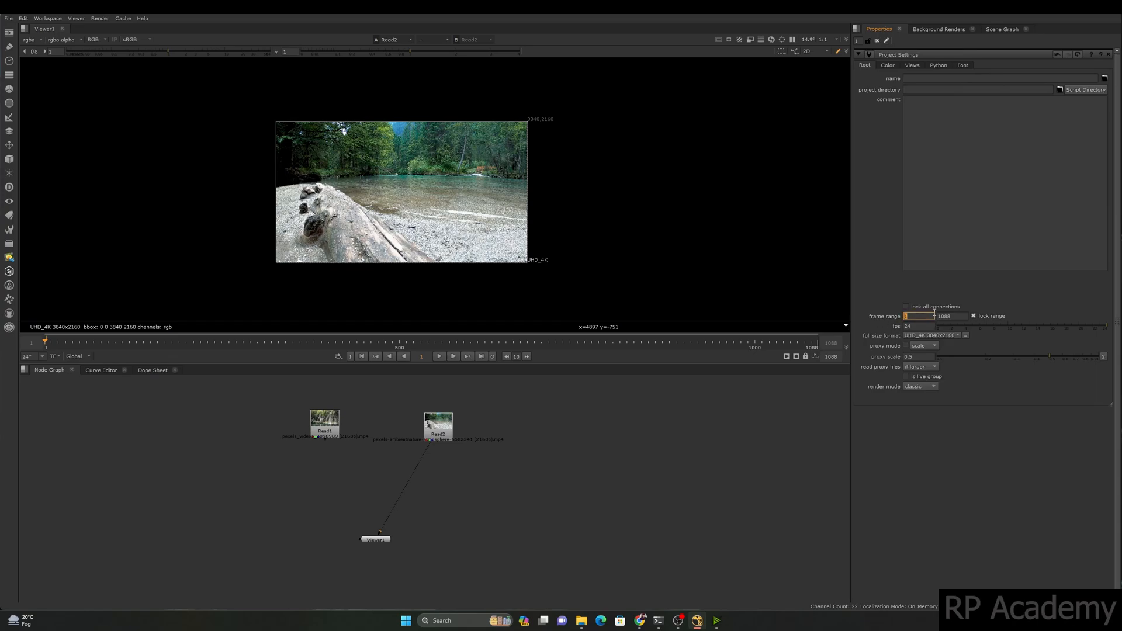
# Set the end of the project's frame range to 200 and play the lake clip
pyautogui.press('l')
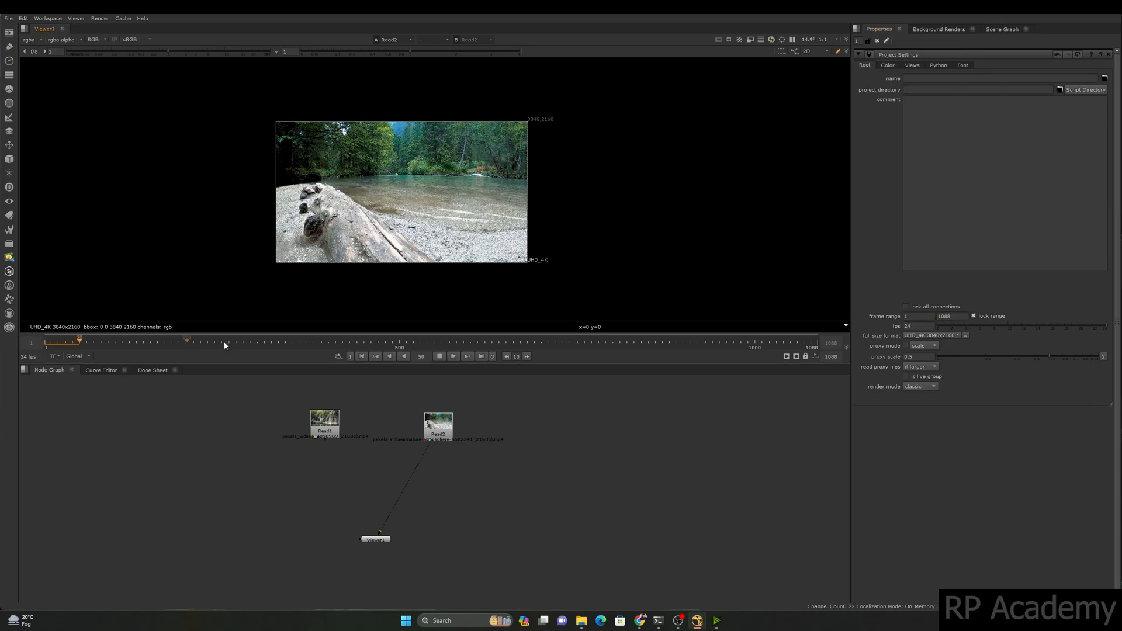
pyautogui.click(440, 356)
pyautogui.click(937, 317)
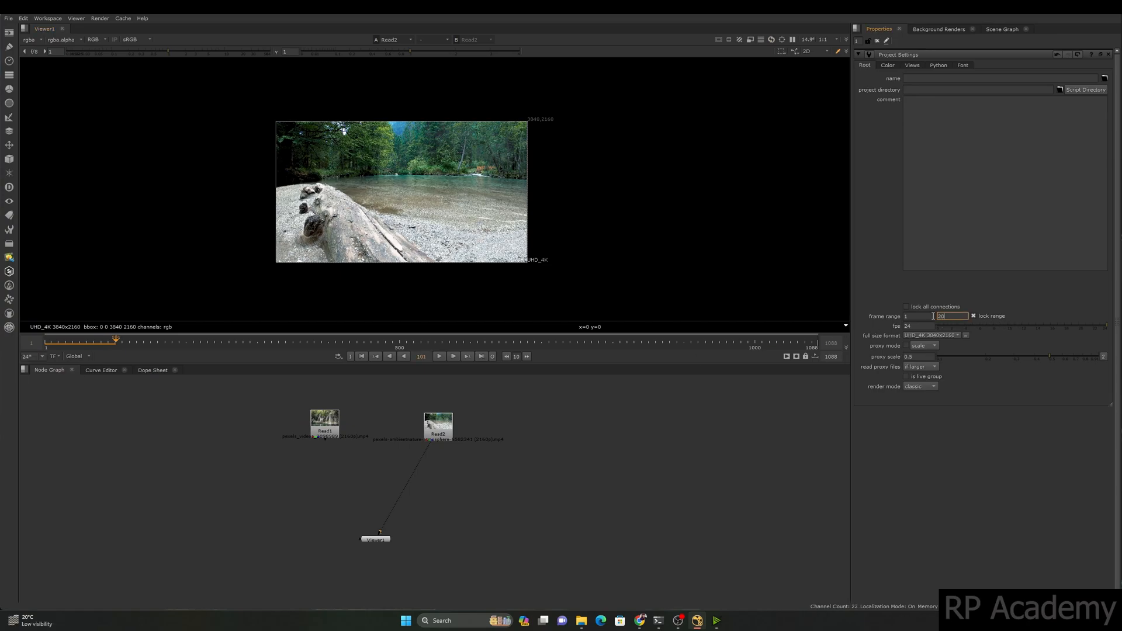
pyautogui.press('Return')
pyautogui.click(440, 357)
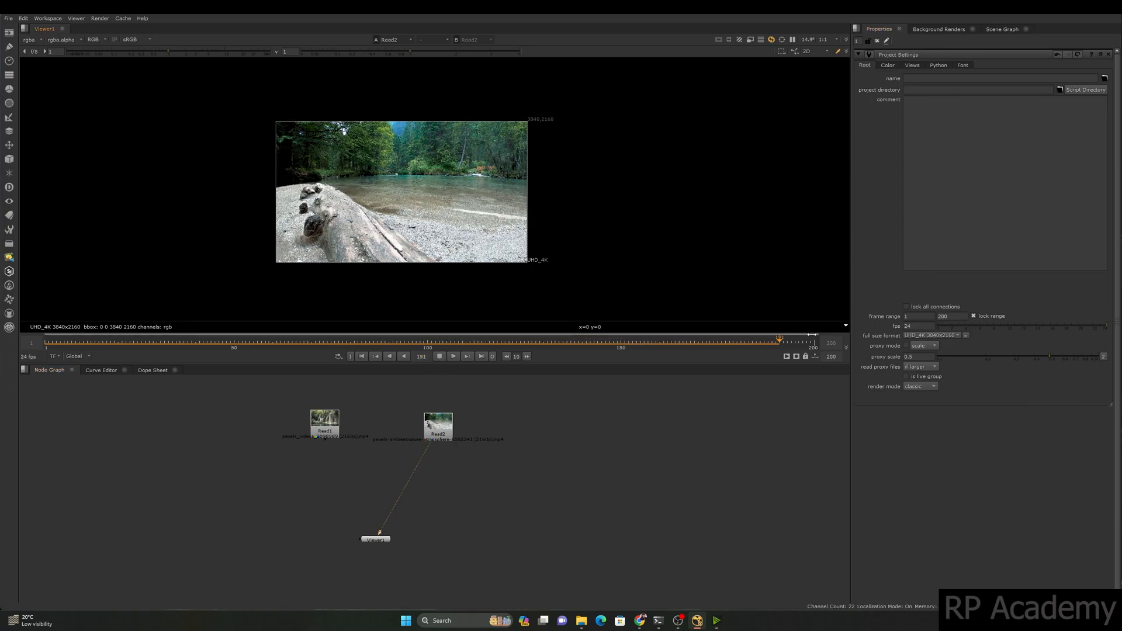
pyautogui.click(440, 358)
# Switch the viewer between the Read1 waterfall clip and the Read2 lake clip to compare them
pyautogui.moveTo(327, 440); pyautogui.dragTo(374, 536)
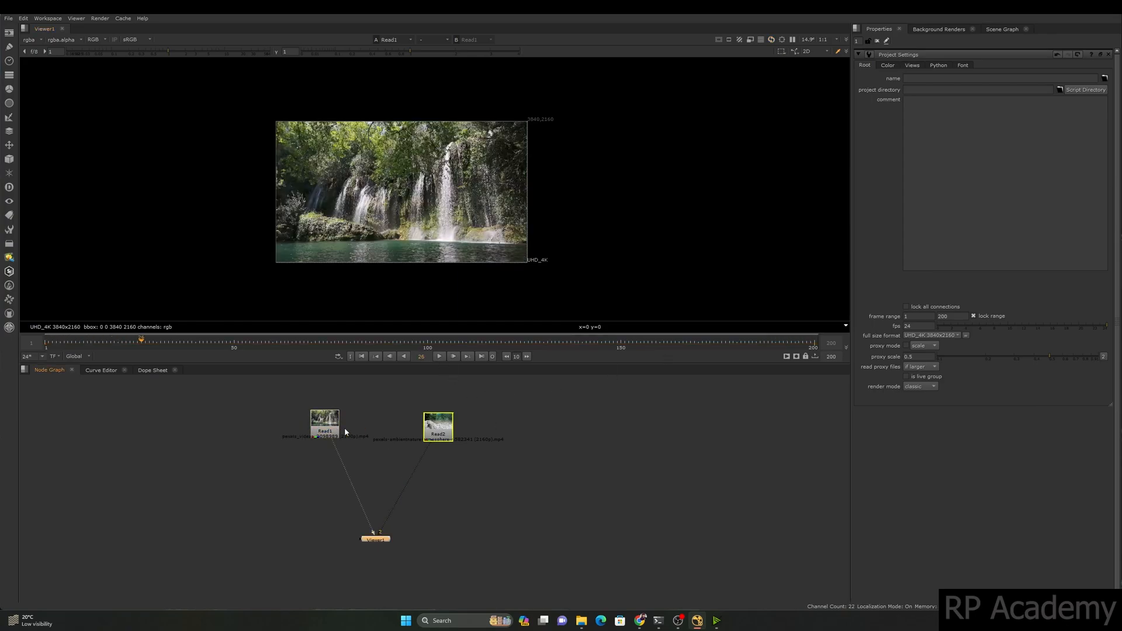
pyautogui.click(445, 429)
pyautogui.press('1')
pyautogui.moveTo(323, 430); pyautogui.dragTo(329, 430)
pyautogui.press('1')
pyautogui.click(435, 432)
pyautogui.press('2')
# Rearrange the node graph with Read2 above the Viewer node, Read1 to its right, and the Viewer node further down
pyautogui.moveTo(440, 429); pyautogui.dragTo(400, 431)
pyautogui.moveTo(330, 426); pyautogui.dragTo(540, 452)
pyautogui.moveTo(409, 433); pyautogui.dragTo(384, 446)
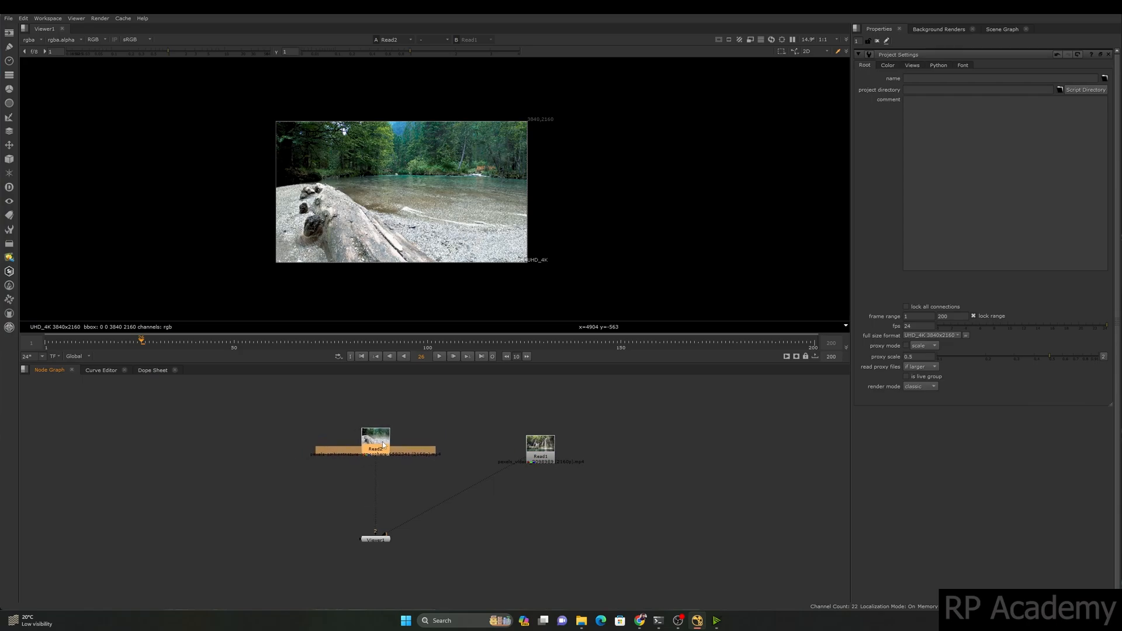
pyautogui.moveTo(378, 541); pyautogui.dragTo(375, 592)
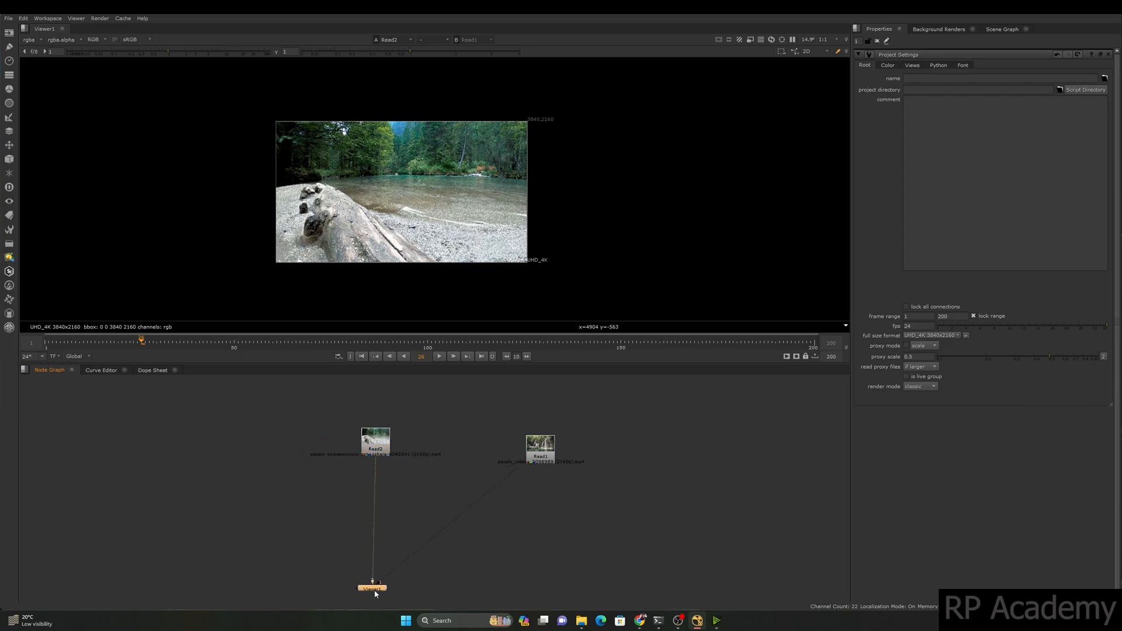
pyautogui.moveTo(424, 456); pyautogui.dragTo(425, 467, button='middle')
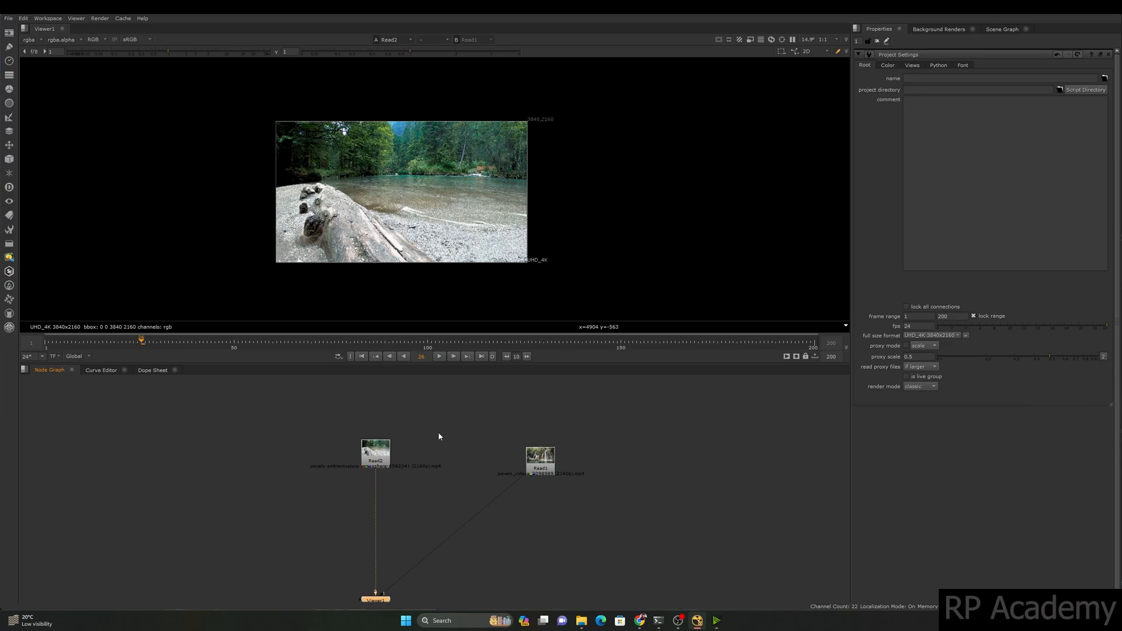
pyautogui.moveTo(474, 251); pyautogui.dragTo(482, 232, button='middle')
pyautogui.scroll(2, 362, 449)
pyautogui.moveTo(378, 455); pyautogui.dragTo(377, 436, button='middle')
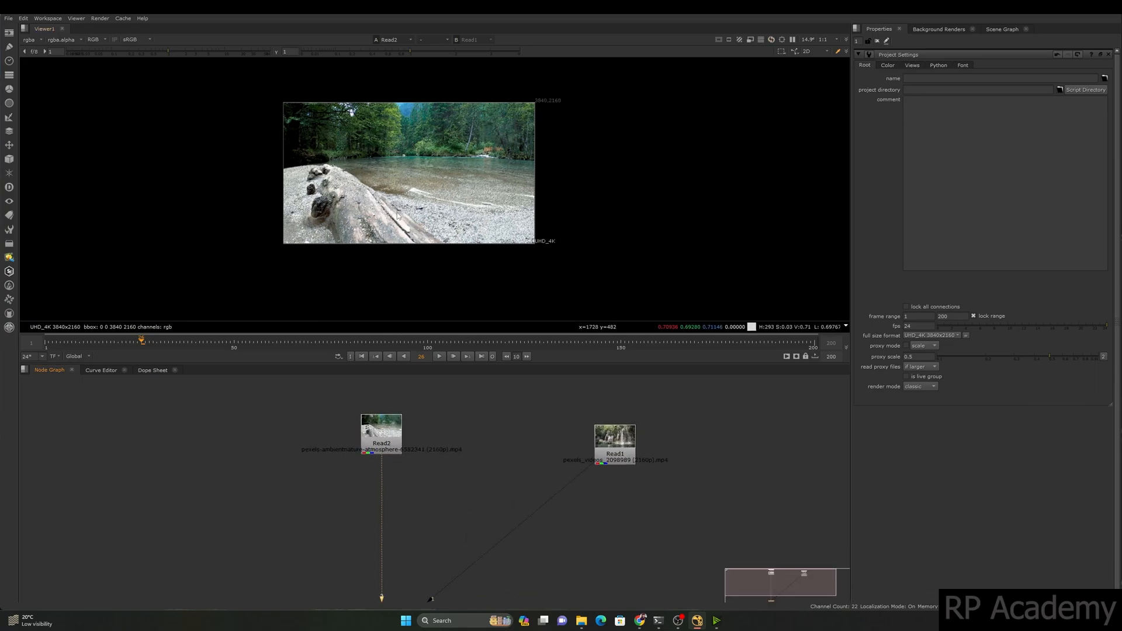
# Connect Read2 to viewer input 1 and Read1 to viewer input 2
pyautogui.click(391, 435)
pyautogui.press('1')
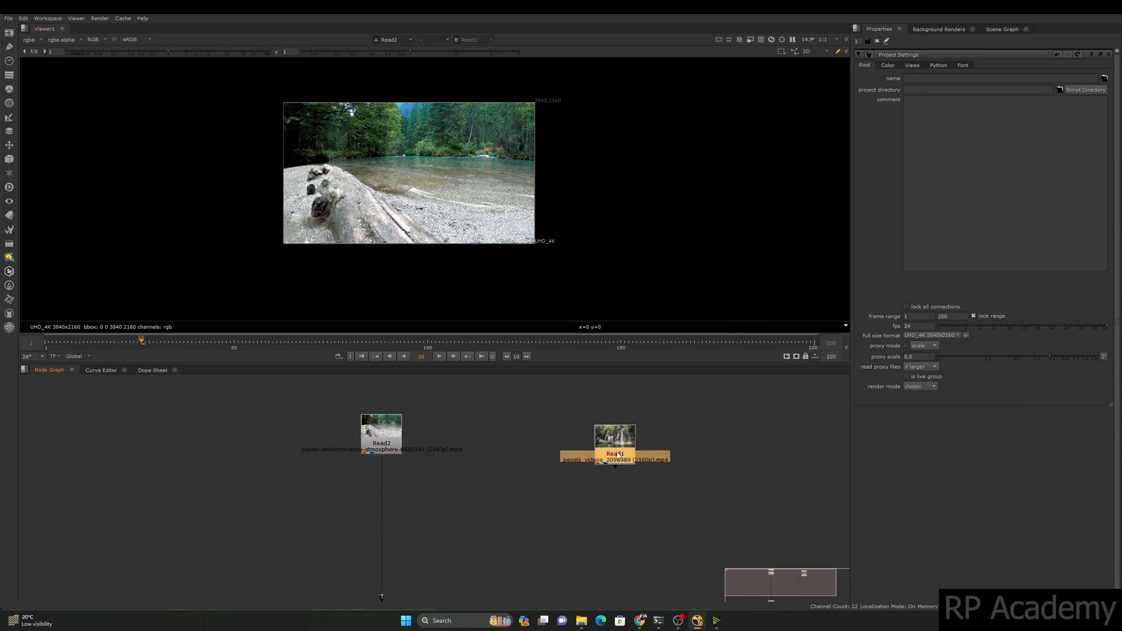
pyautogui.click(617, 453)
pyautogui.press('2')
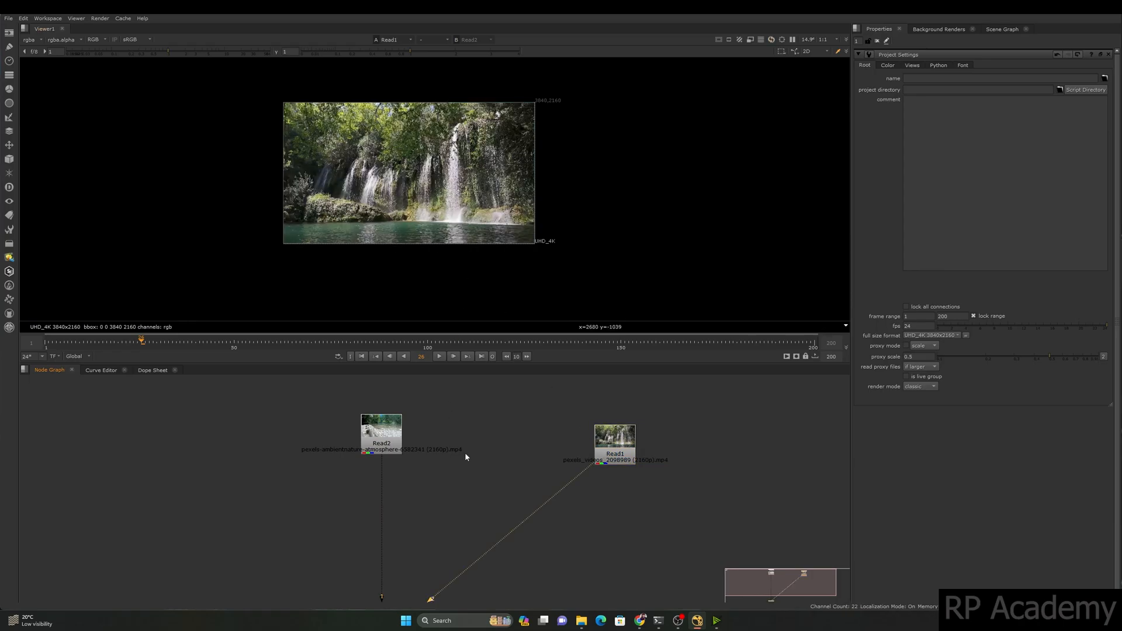
# Add a Merge node with Read2 as its B input and Read1 as its A input, and display it on viewer input 1
pyautogui.press('m')
pyautogui.moveTo(473, 456); pyautogui.dragTo(383, 441)
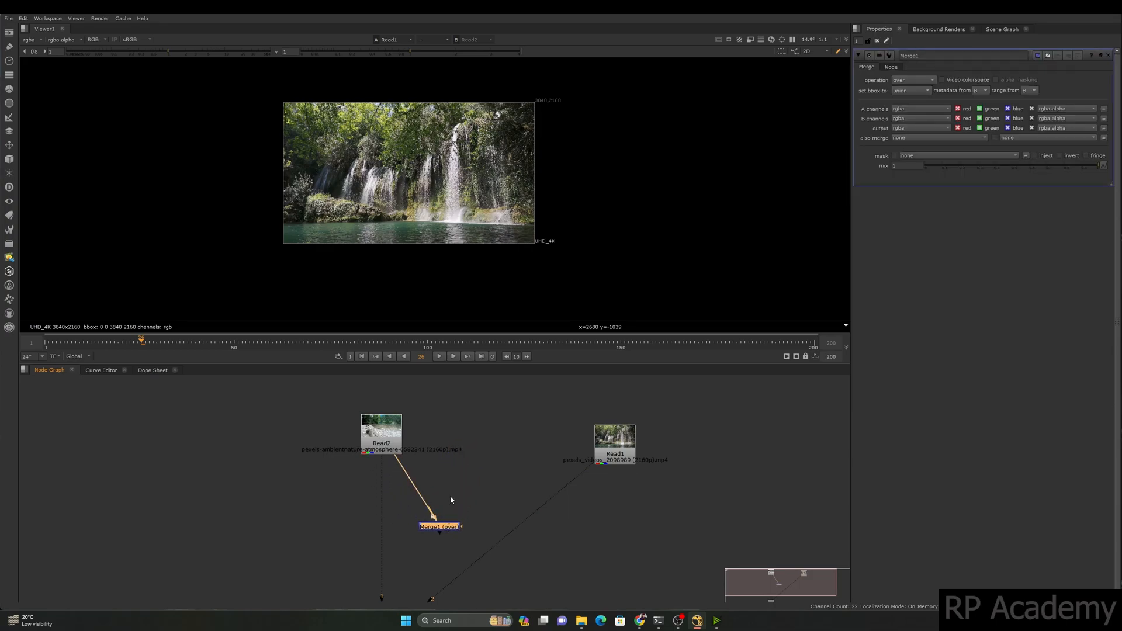
pyautogui.moveTo(541, 474); pyautogui.dragTo(611, 439)
pyautogui.press('1')
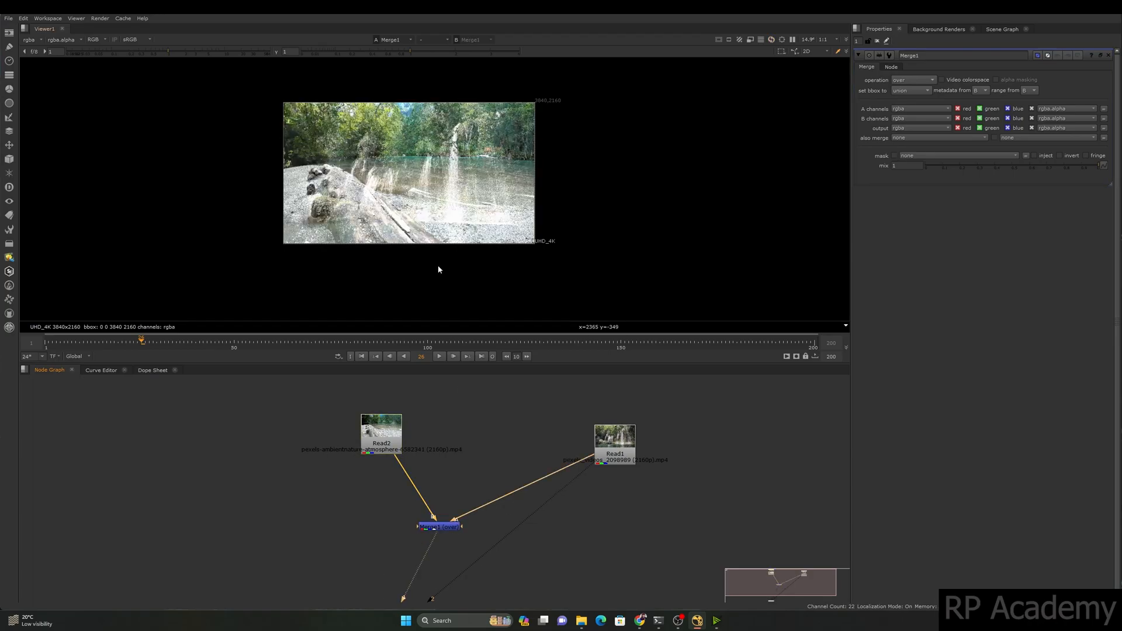
# Play the merged clips in the viewer to examine how they overlap, and stop playback
pyautogui.scroll(5, 374, 174)
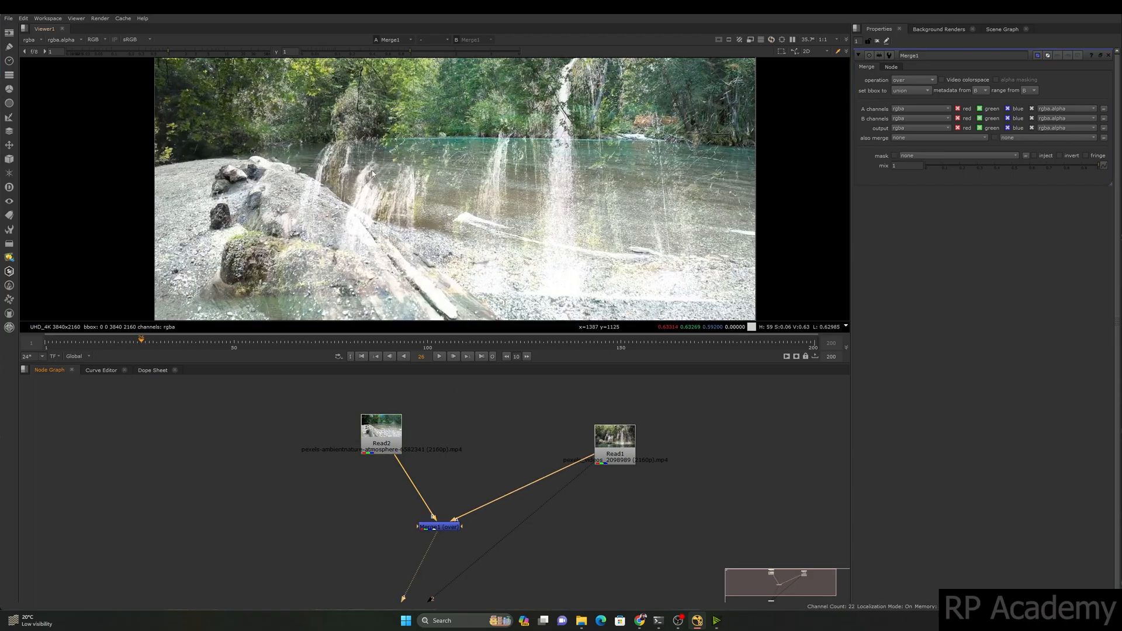
pyautogui.click(438, 356)
pyautogui.scroll(-2, 401, 234)
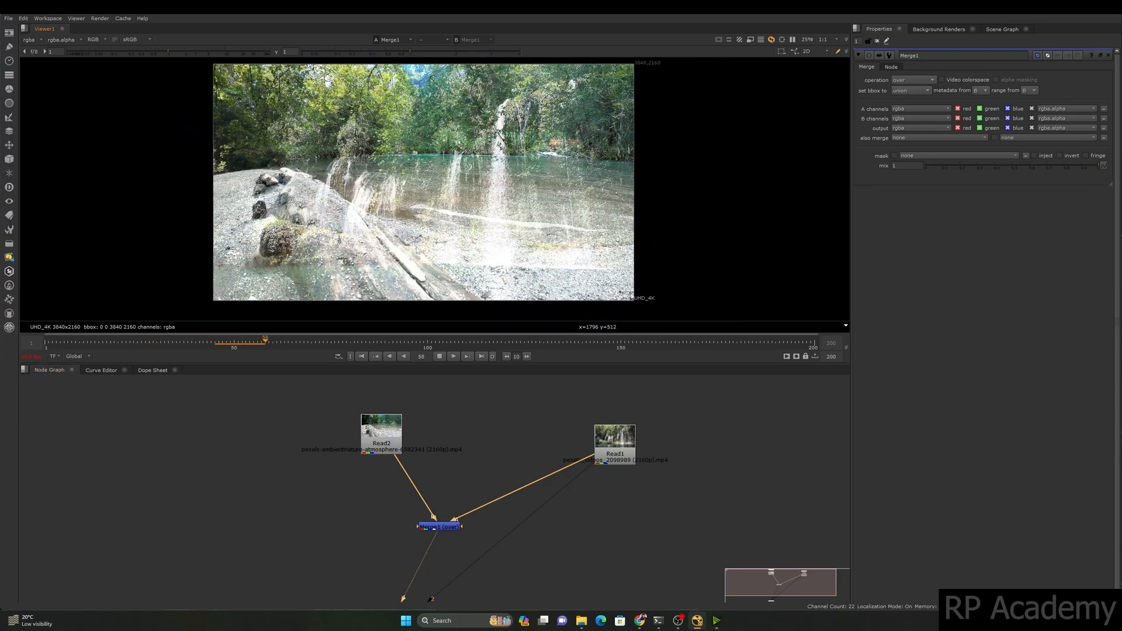
pyautogui.click(439, 357)
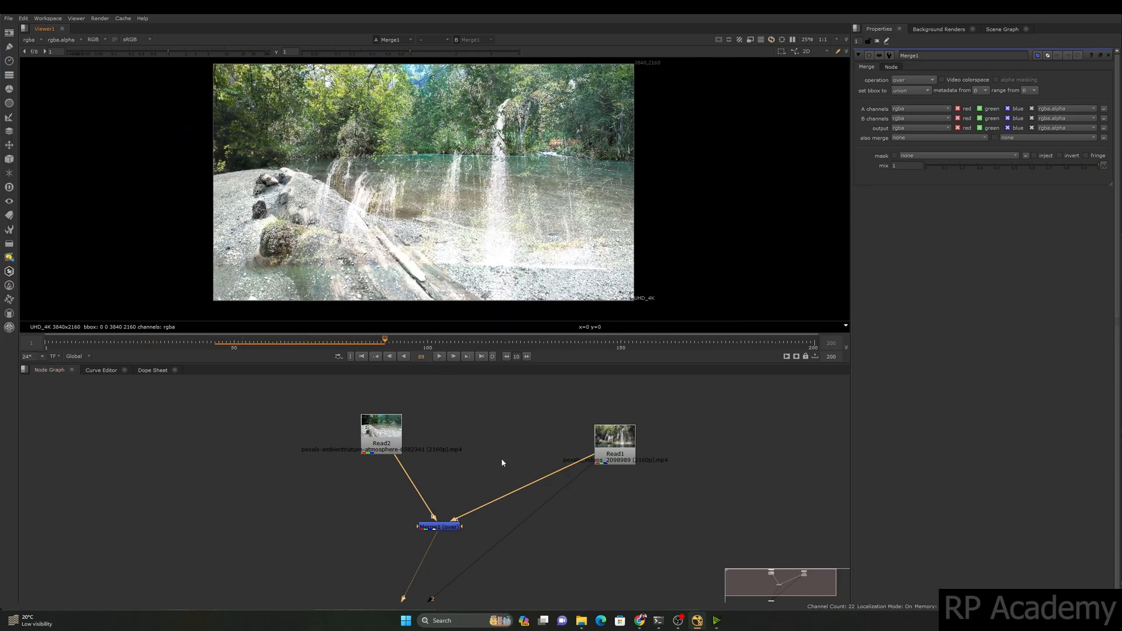
pyautogui.moveTo(507, 449); pyautogui.dragTo(509, 436, button='middle')
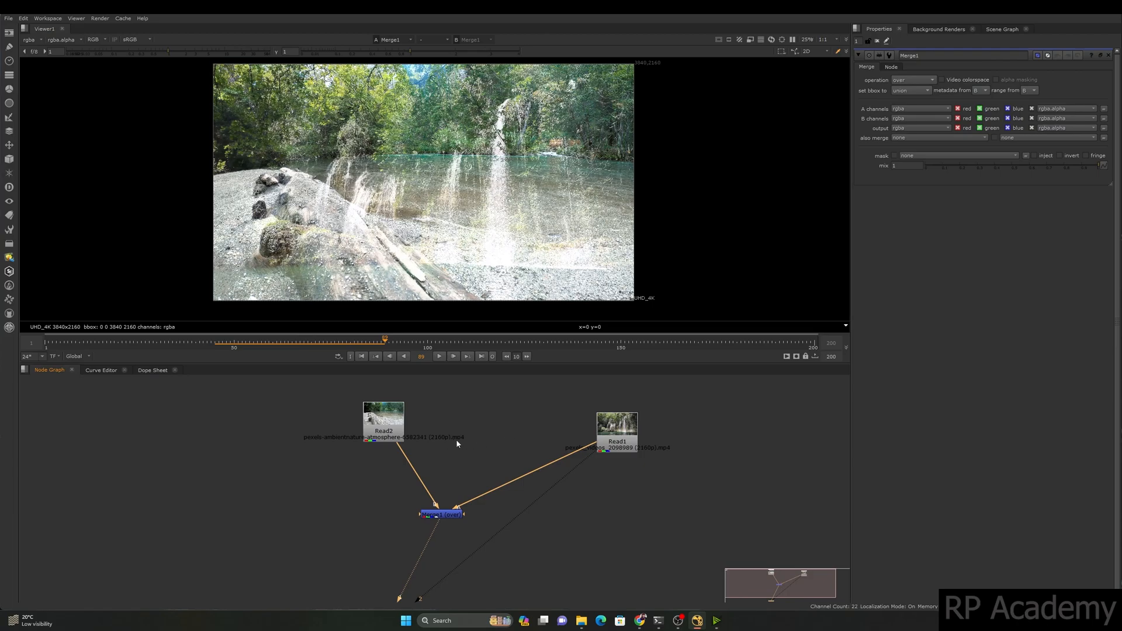
# Display the Read2 lake clip in the viewer and check its alpha channel
pyautogui.click(393, 426)
pyautogui.press('1')
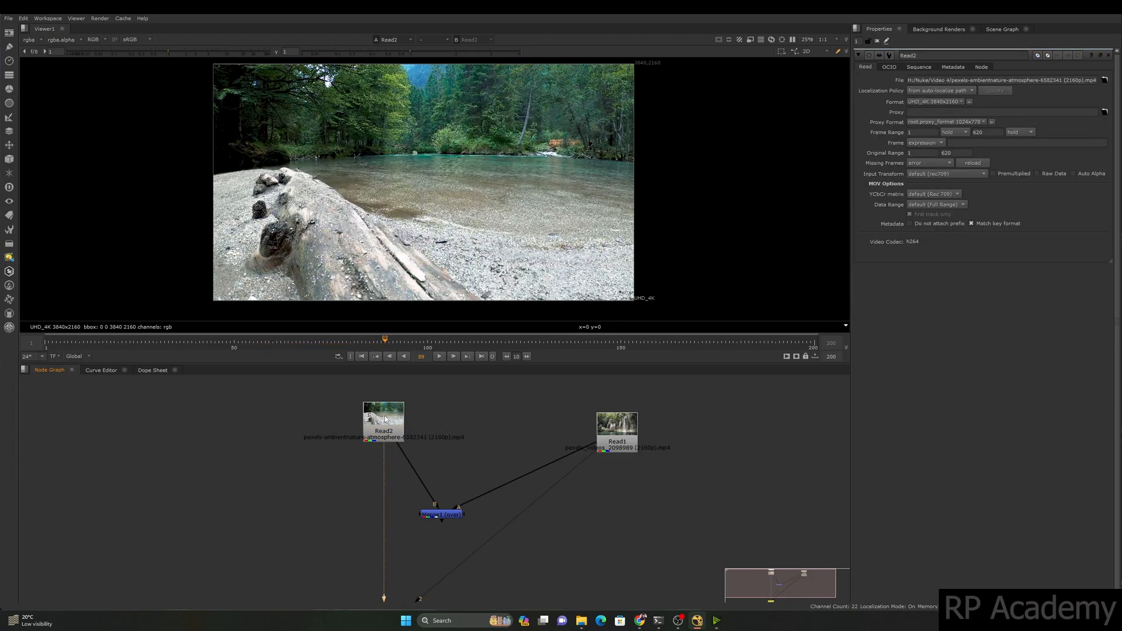
pyautogui.scroll(-1, 258, 101)
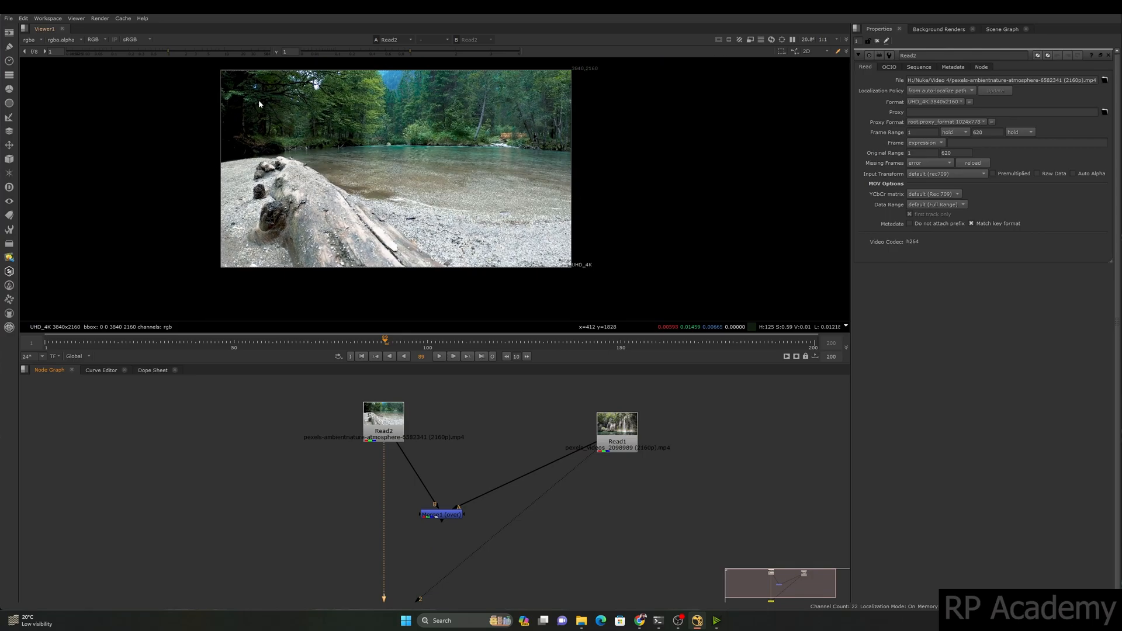
pyautogui.moveTo(258, 101); pyautogui.dragTo(240, 129, button='middle')
pyautogui.press('a')
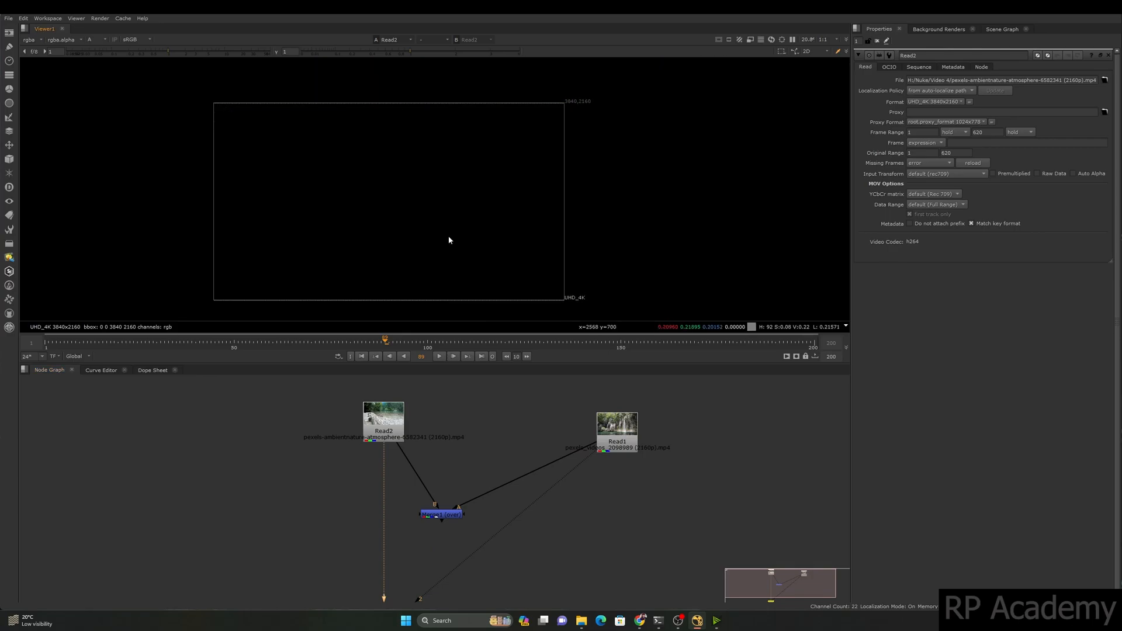
pyautogui.moveTo(202, 92); pyautogui.dragTo(614, 326)
# Display the Read1 waterfall clip in the viewer and check its red and alpha channels against the full-colour image
pyautogui.press('2')
pyautogui.click(614, 450)
pyautogui.doubleClick(614, 450)
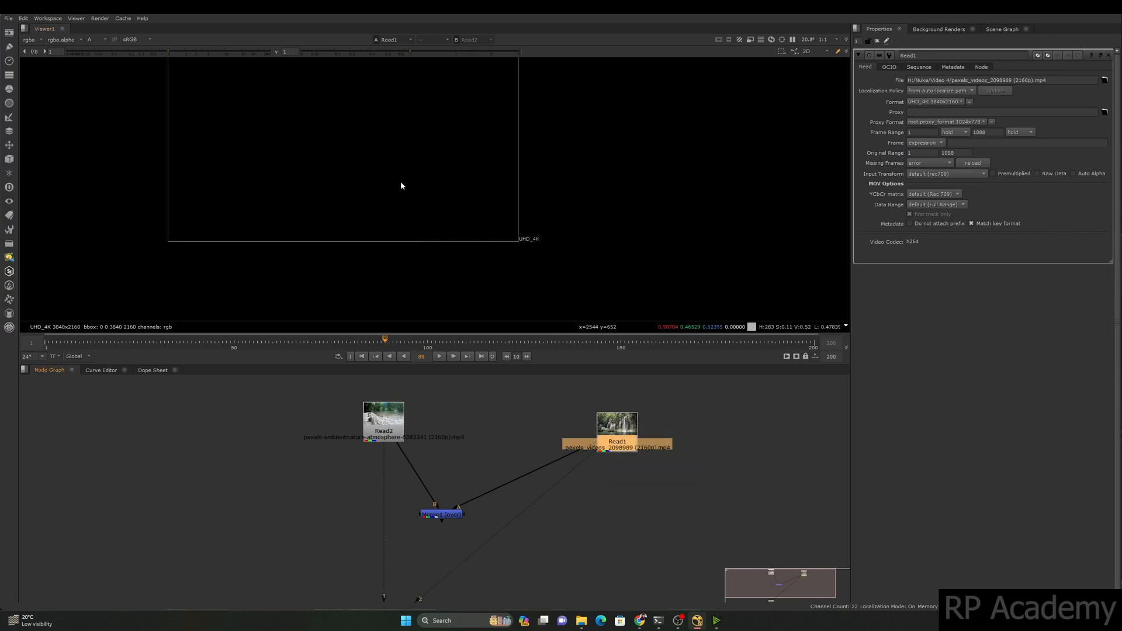
pyautogui.press('r')
pyautogui.press('r')
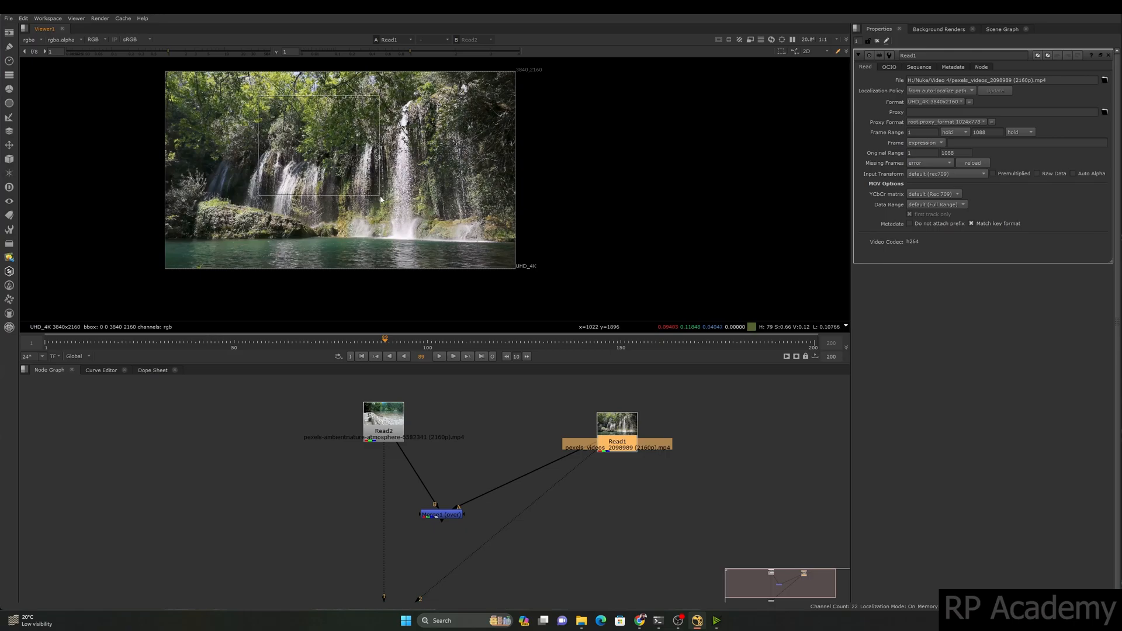
pyautogui.press('a')
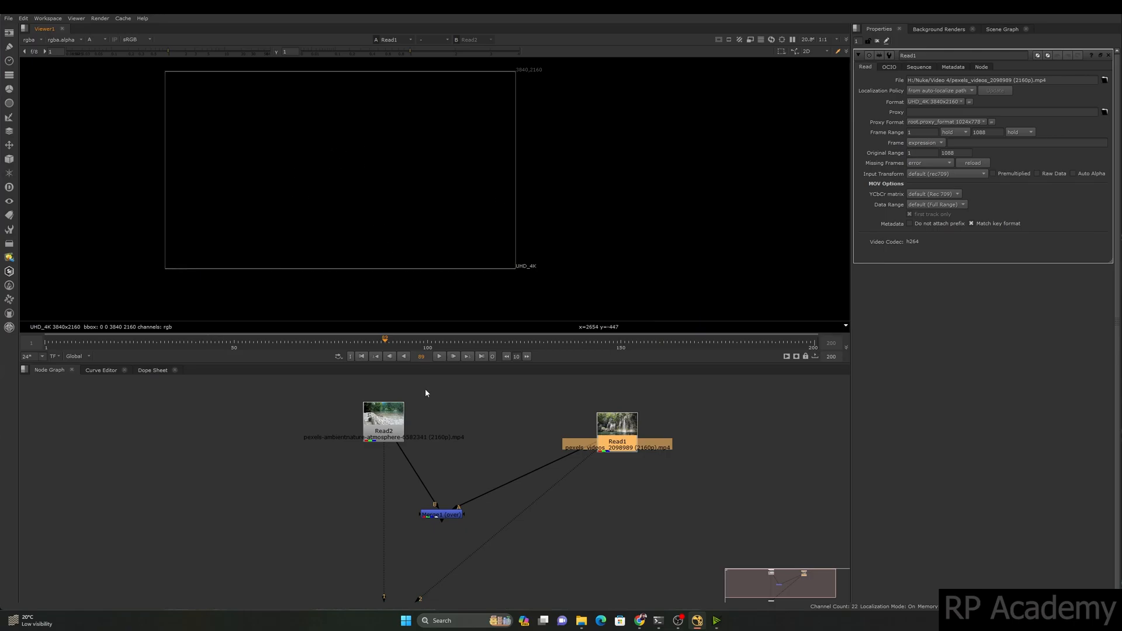
# Point out both Read nodes and display the Merge result in full colour in the viewer
pyautogui.moveTo(449, 400); pyautogui.dragTo(313, 471)
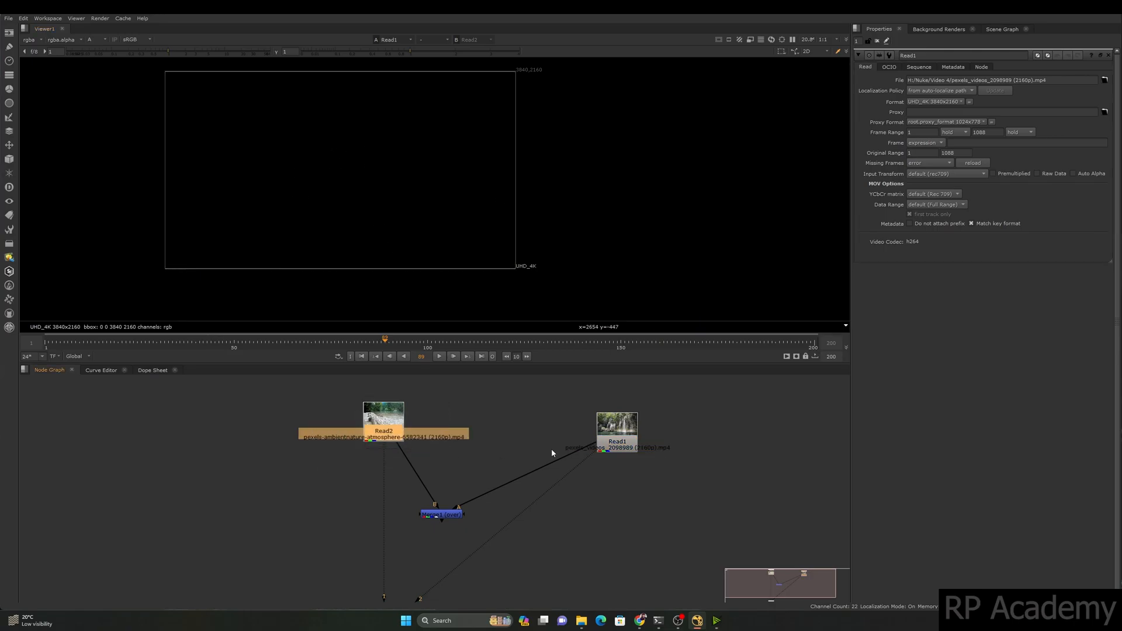
pyautogui.click(552, 453)
pyautogui.moveTo(726, 394); pyautogui.dragTo(598, 456)
pyautogui.moveTo(498, 450); pyautogui.dragTo(391, 565)
pyautogui.press('a')
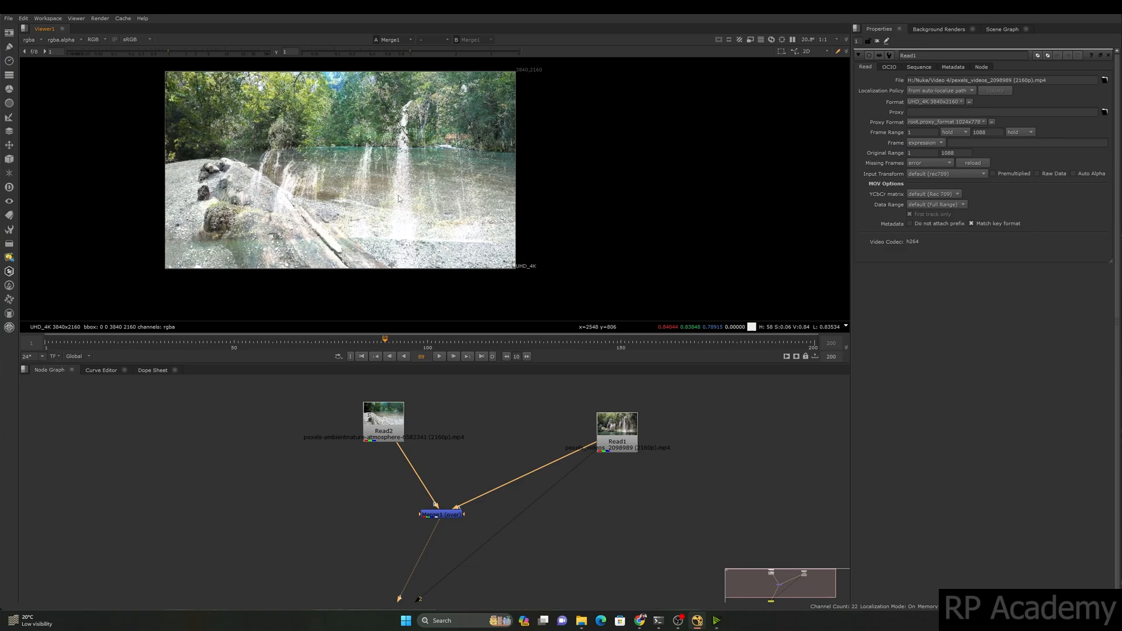
# Move the Merge node directly below Read2 so that its B input runs straight down
pyautogui.moveTo(445, 517); pyautogui.dragTo(388, 536)
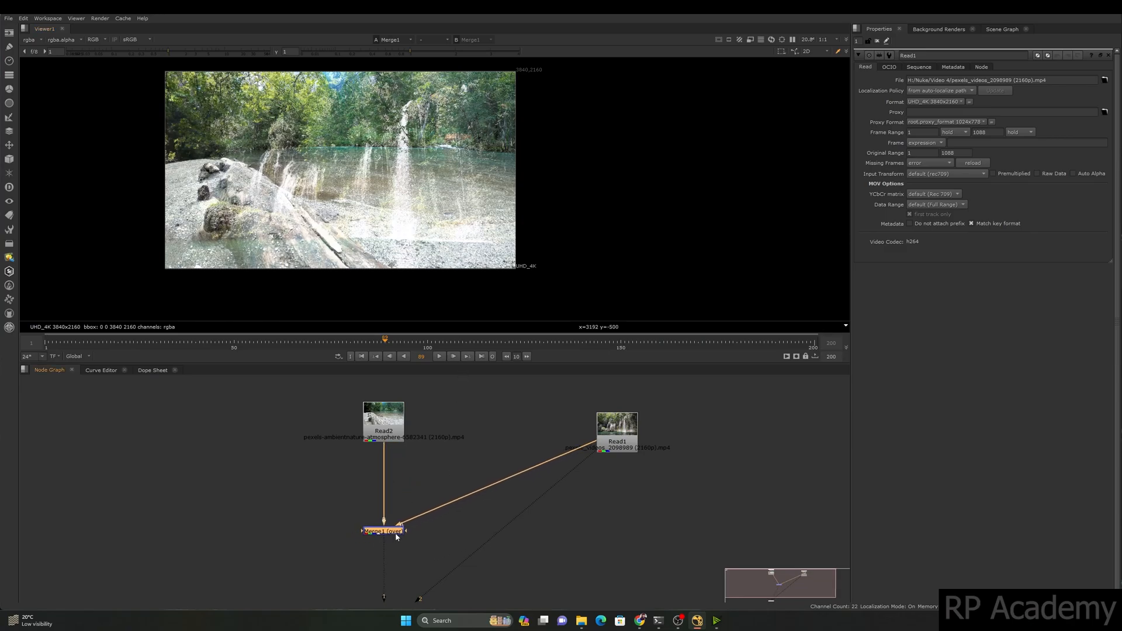
pyautogui.moveTo(323, 474); pyautogui.dragTo(456, 392)
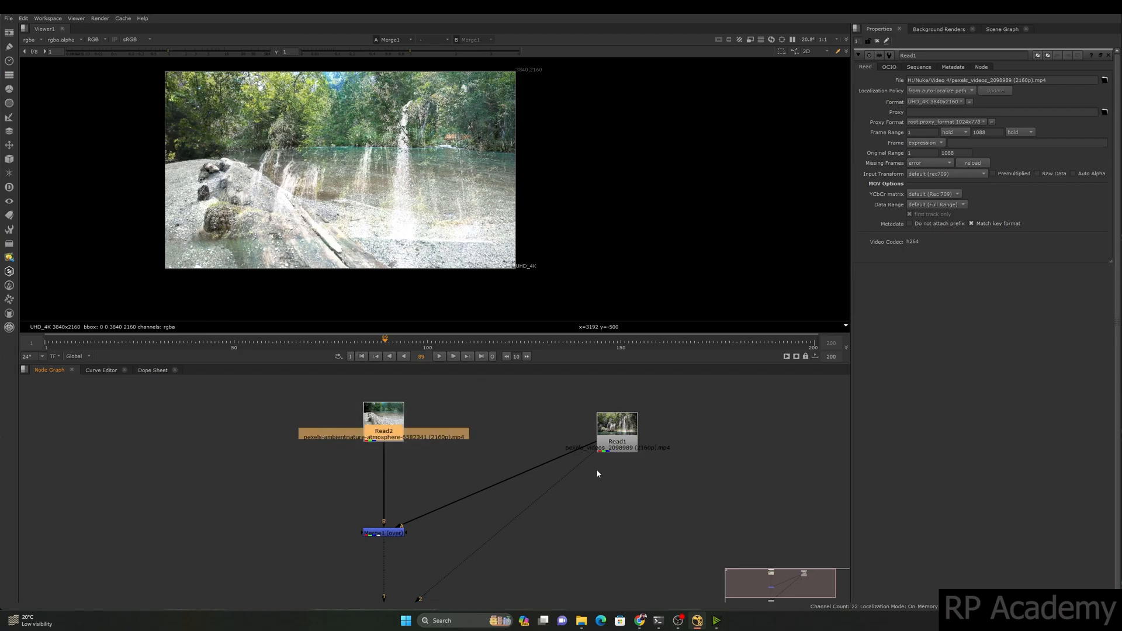
# Add a Copy node below Read1 and connect its B input to the waterfall clip
pyautogui.click(621, 507)
pyautogui.scroll(2, 622, 507)
pyautogui.press('k')
pyautogui.moveTo(619, 485); pyautogui.dragTo(617, 404)
pyautogui.moveTo(678, 472); pyautogui.dragTo(680, 462, button='middle')
pyautogui.click(682, 455)
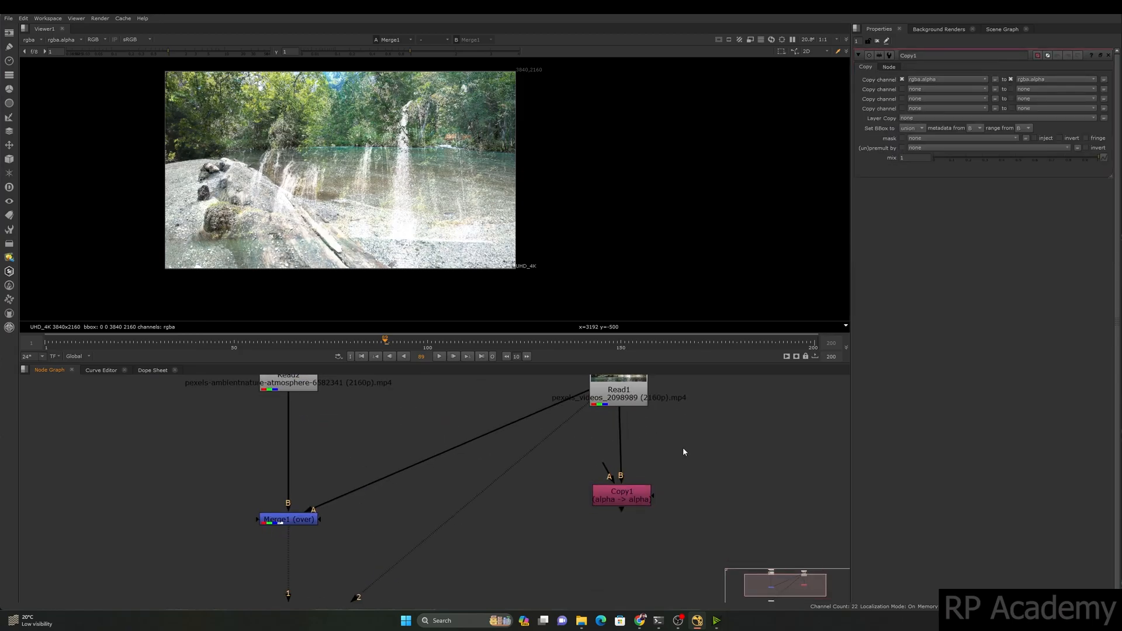
# Add a Roto node feeding the Copy node's A input and draw an ellipse over the middle of the frame
pyautogui.press('o')
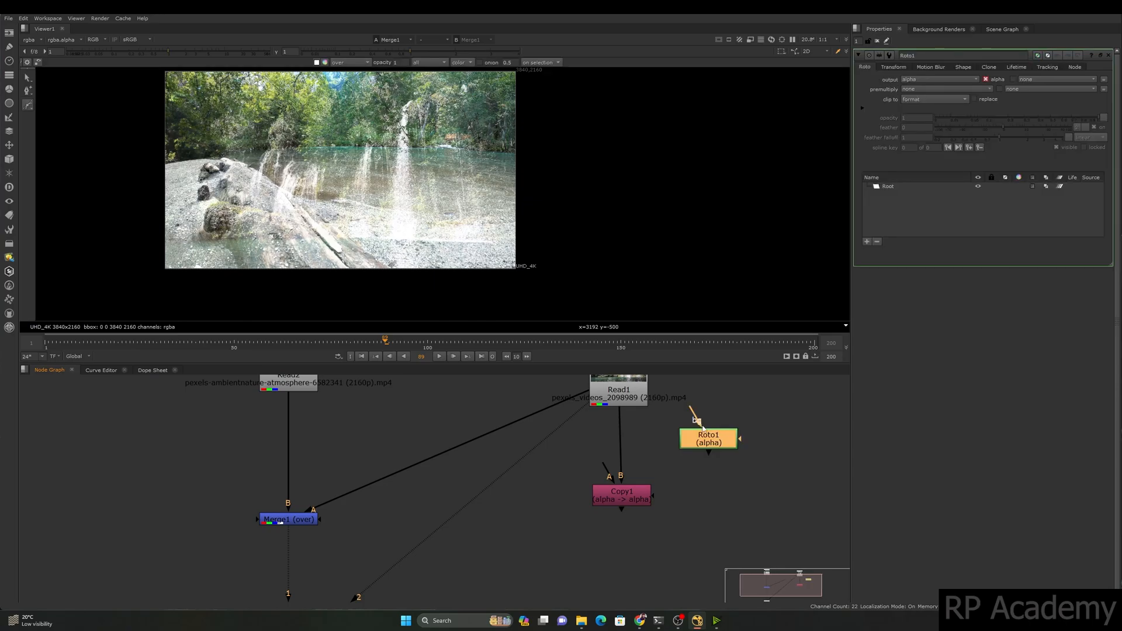
pyautogui.moveTo(604, 466); pyautogui.dragTo(699, 444)
pyautogui.moveTo(26, 111); pyautogui.dragTo(59, 127)
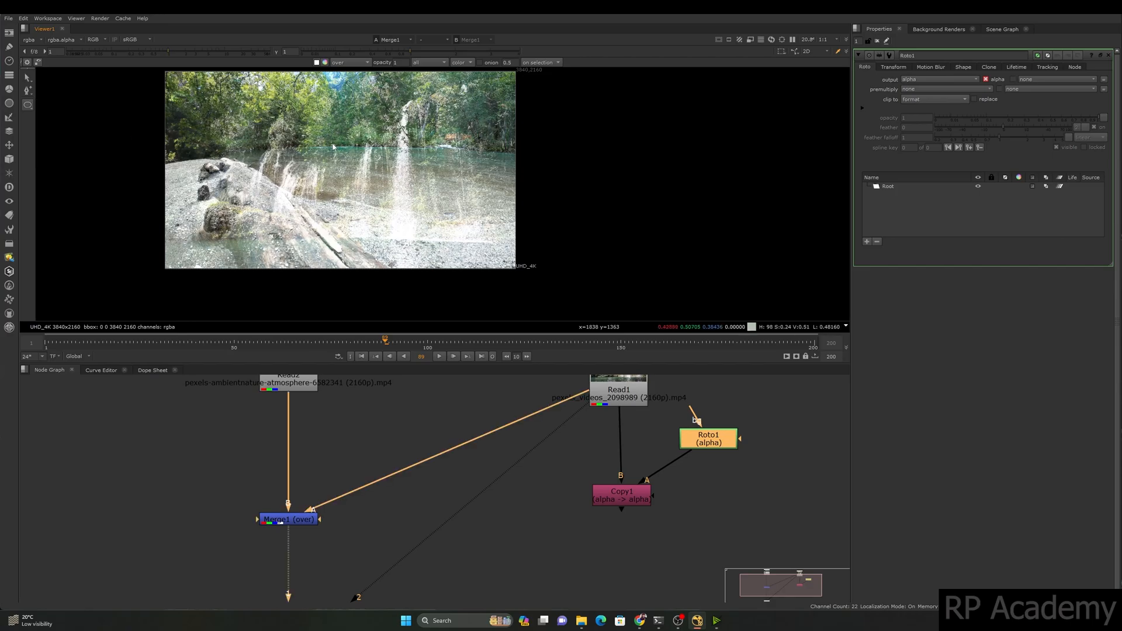
pyautogui.moveTo(363, 191); pyautogui.dragTo(389, 209)
# Display the Copy node in the viewer and check its alpha channel against the full-colour waterfall image
pyautogui.click(636, 500)
pyautogui.press('1')
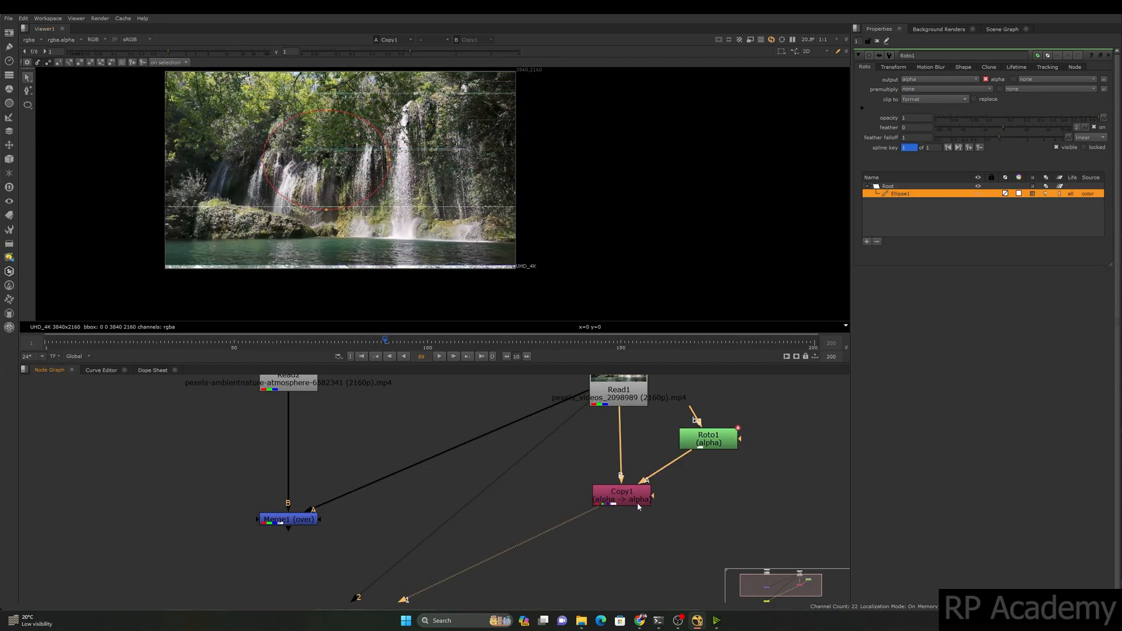
pyautogui.press('a')
pyautogui.press('a')
pyautogui.scroll(-1, 376, 151)
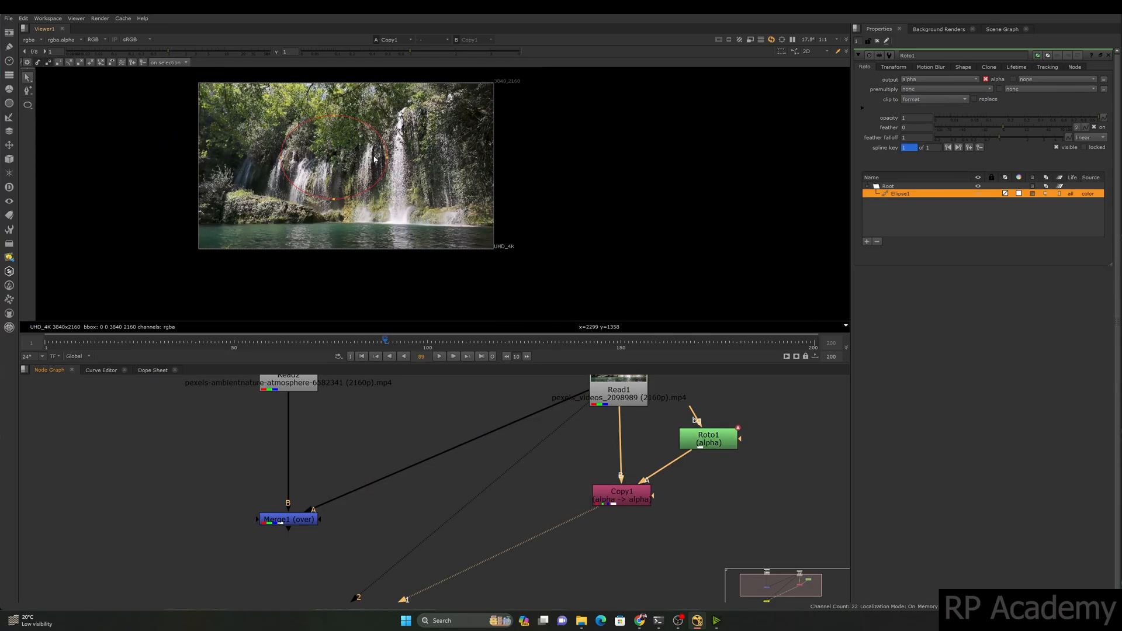
pyautogui.scroll(-1, 467, 211)
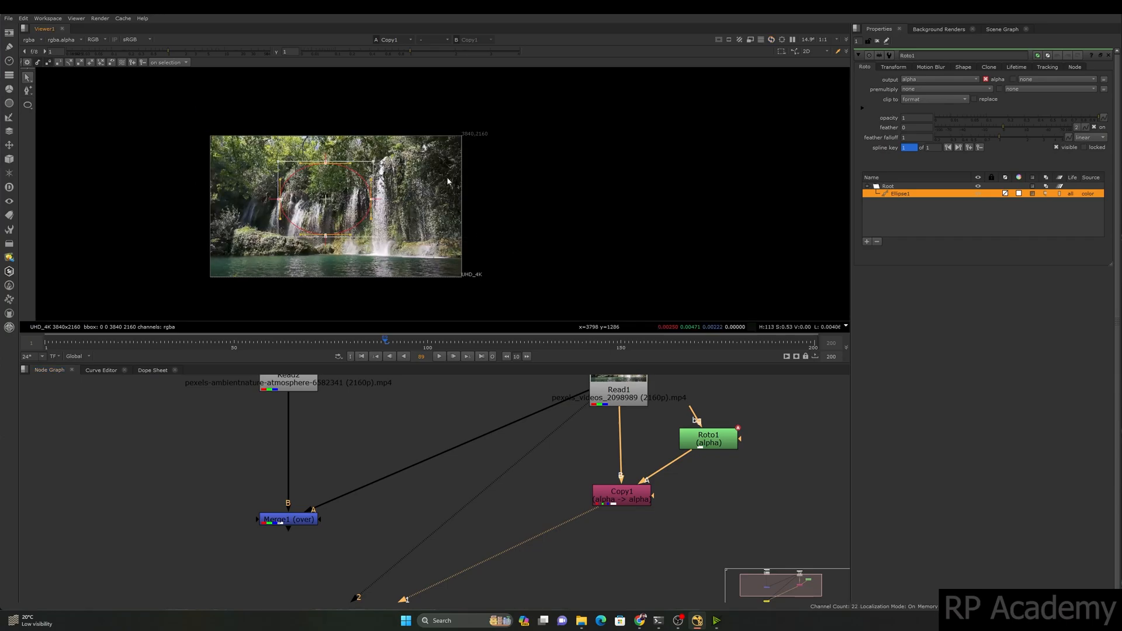
pyautogui.moveTo(187, 119); pyautogui.dragTo(490, 292)
pyautogui.press('a')
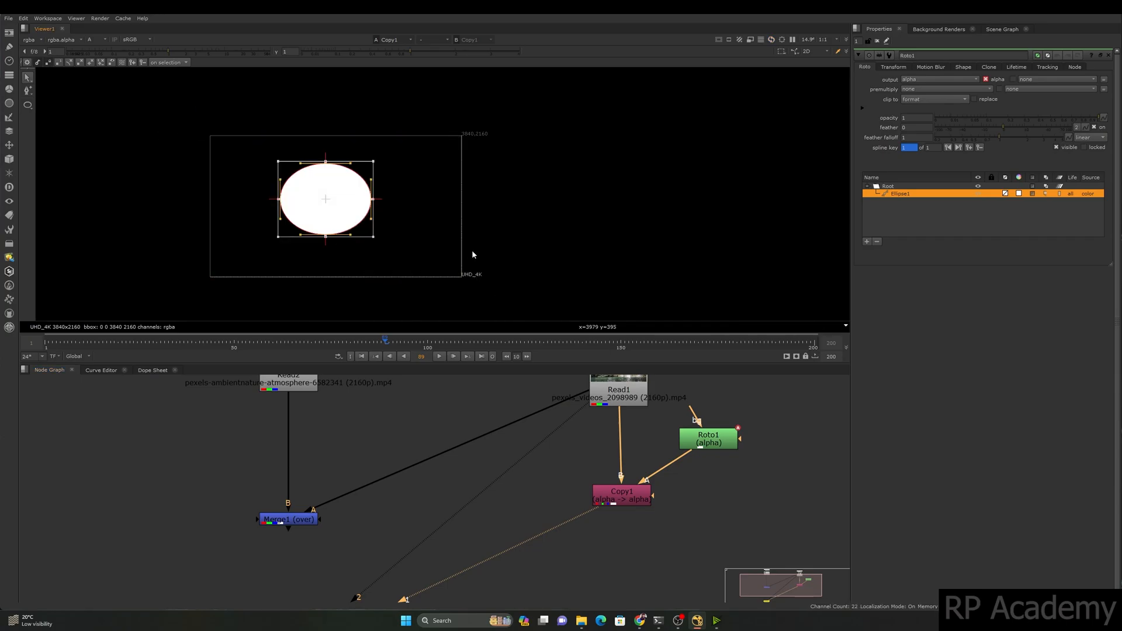
pyautogui.moveTo(178, 127); pyautogui.dragTo(442, 298)
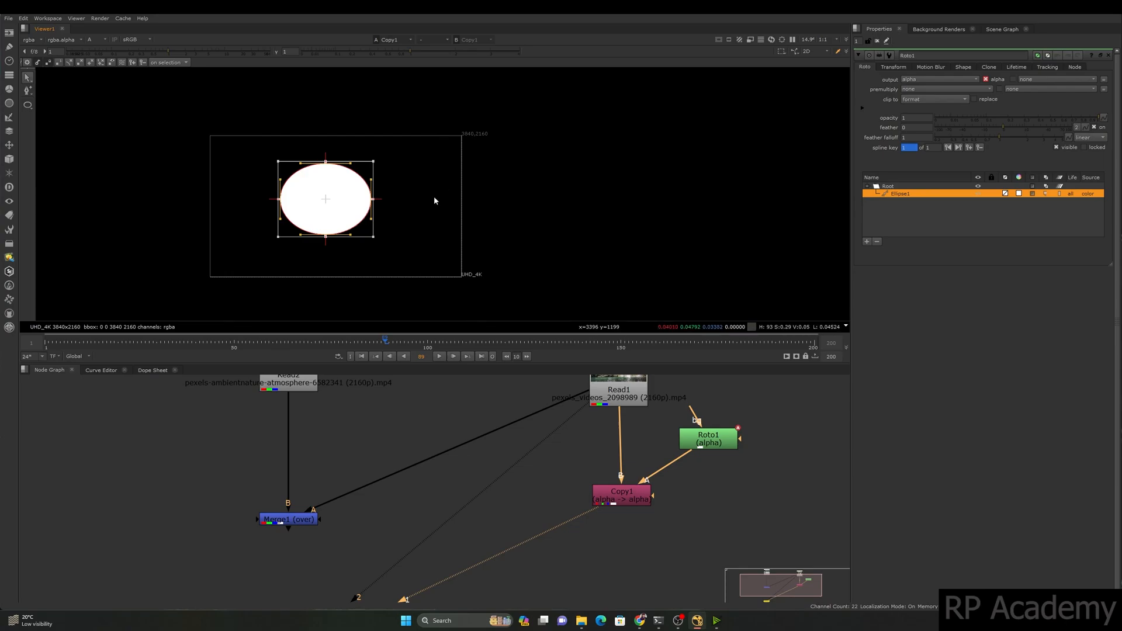
pyautogui.click(631, 518)
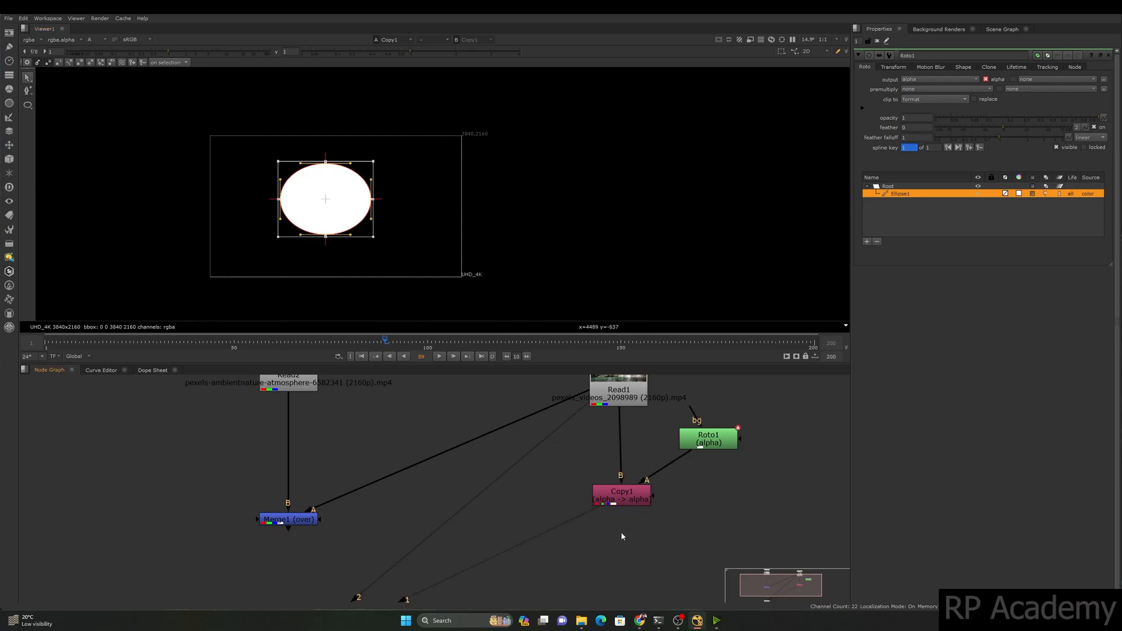
# Reconnect the Merge node's A input from Read1 to the Copy node and display the Merge result in full colour
pyautogui.scroll(-3, 371, 526)
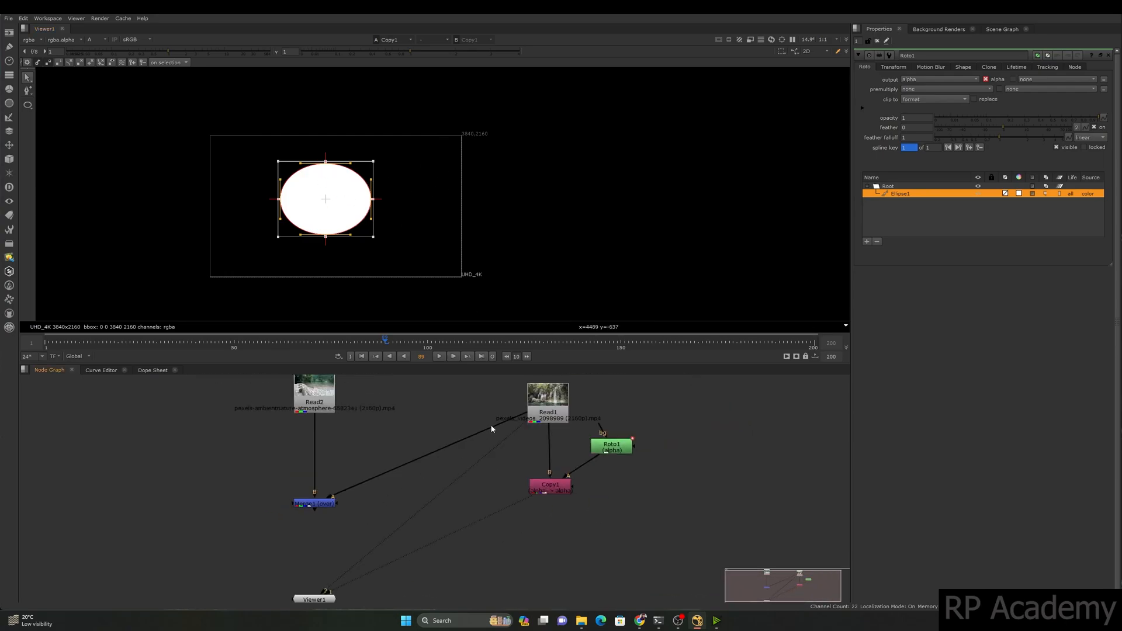
pyautogui.moveTo(512, 416); pyautogui.dragTo(533, 492)
pyautogui.moveTo(464, 538); pyautogui.dragTo(233, 469)
pyautogui.press('1')
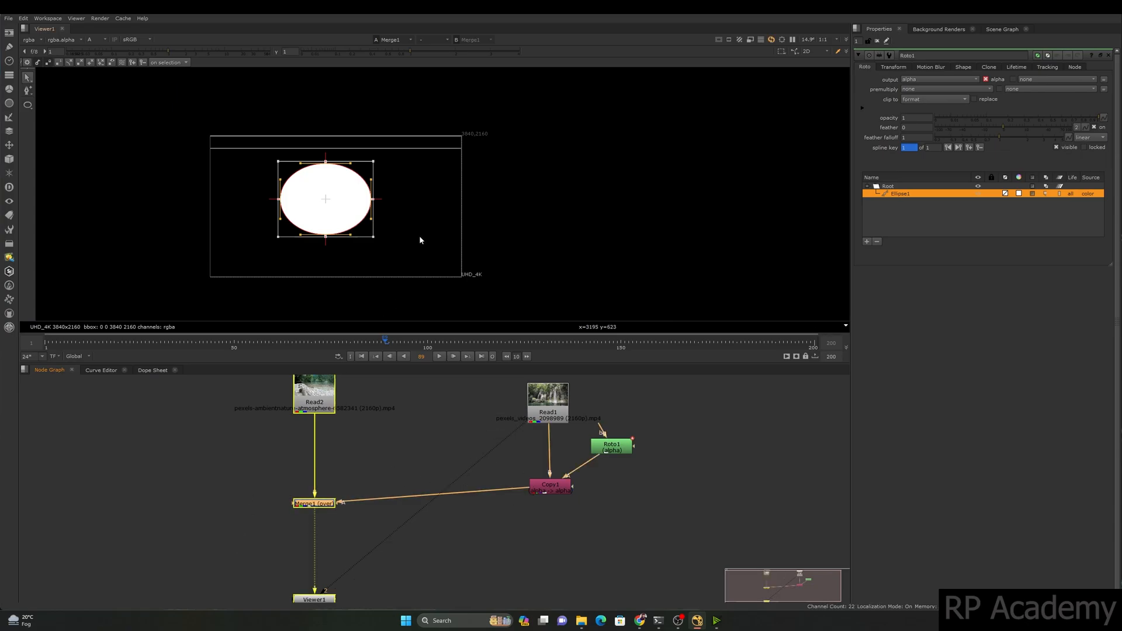
pyautogui.moveTo(411, 238); pyautogui.dragTo(427, 209, button='middle')
pyautogui.click(428, 209)
pyautogui.press('a')
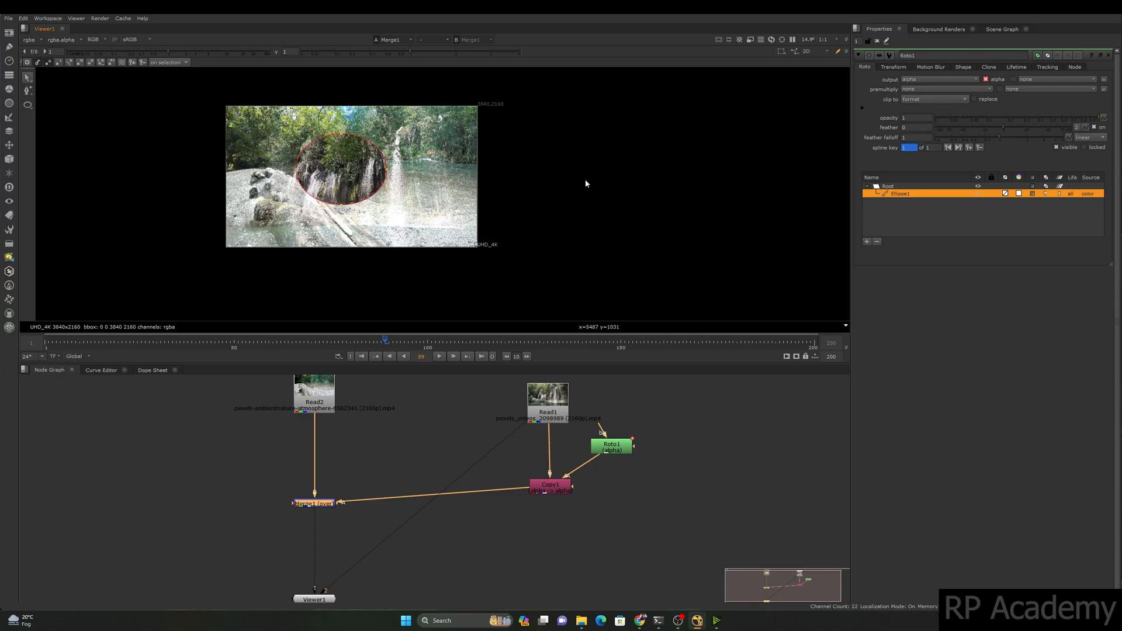
# Frame the merged image closer in the viewer and close all open node properties
pyautogui.scroll(2, 477, 170)
pyautogui.moveTo(369, 199); pyautogui.dragTo(532, 230, button='middle')
pyautogui.scroll(1, 532, 229)
pyautogui.click(532, 230)
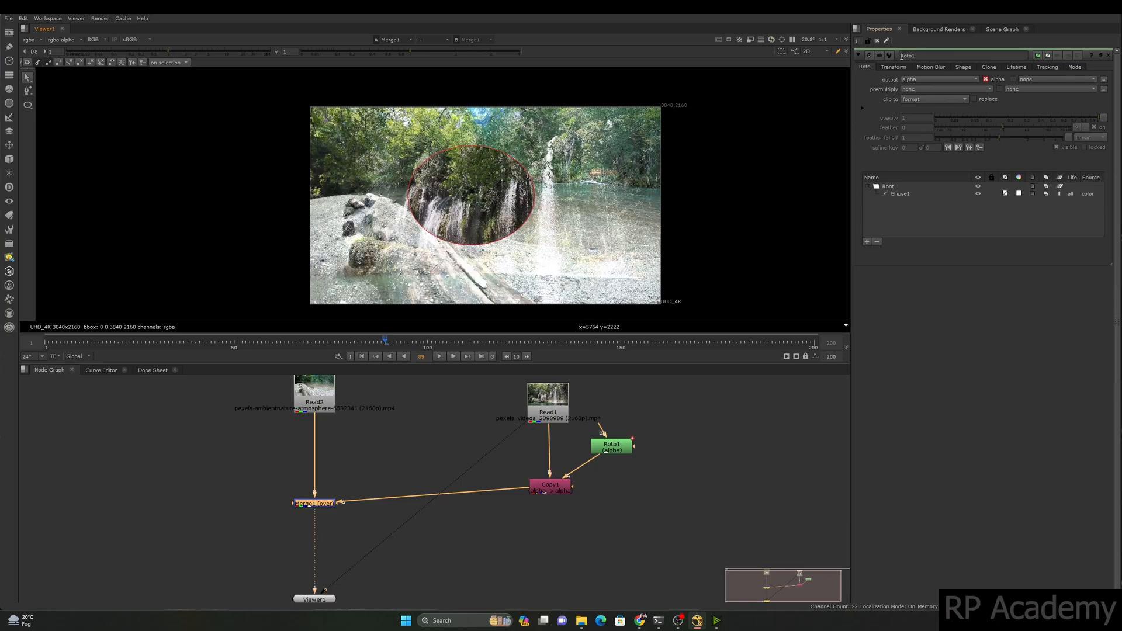
pyautogui.click(877, 42)
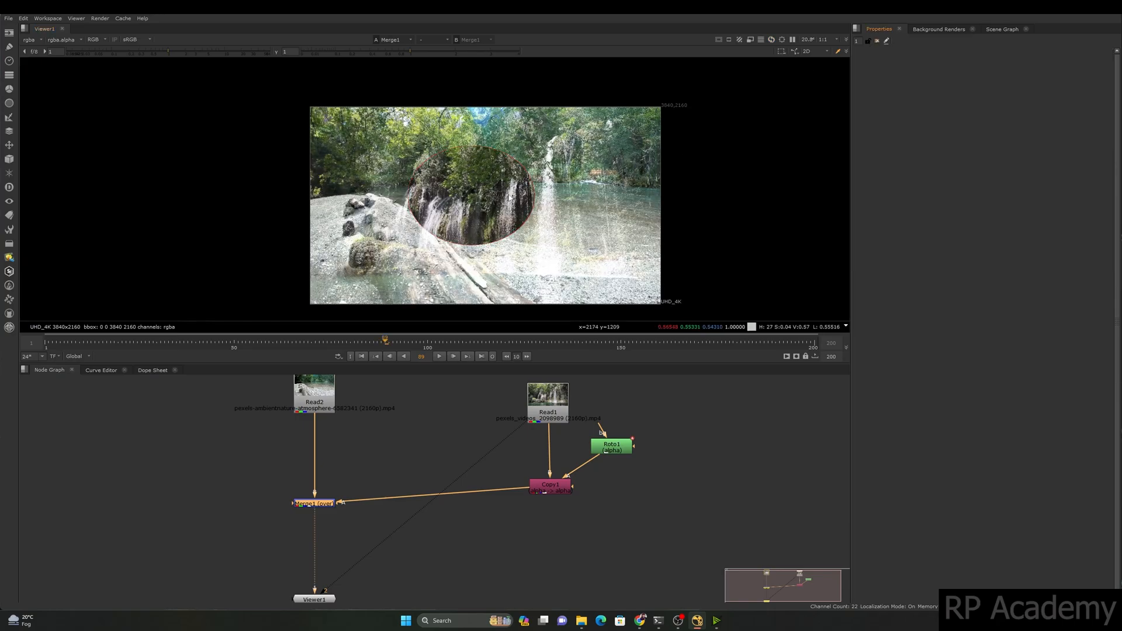
# Play back the merged result briefly and return the playhead to near the start of the timeline
pyautogui.click(549, 403)
pyautogui.moveTo(587, 451); pyautogui.dragTo(495, 378)
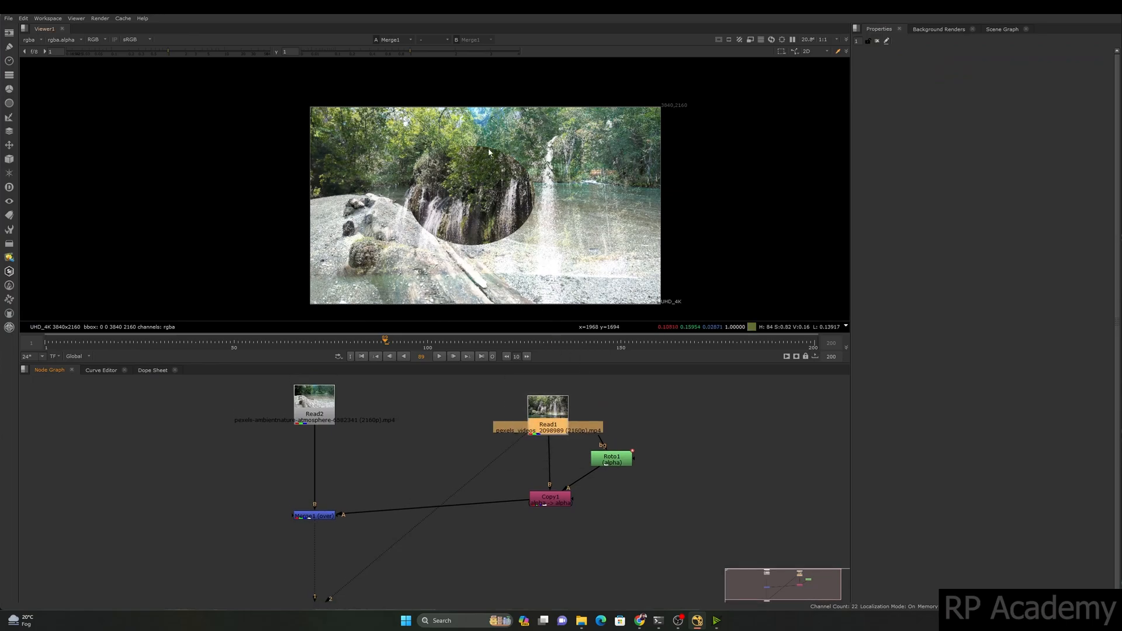
pyautogui.scroll(2, 417, 181)
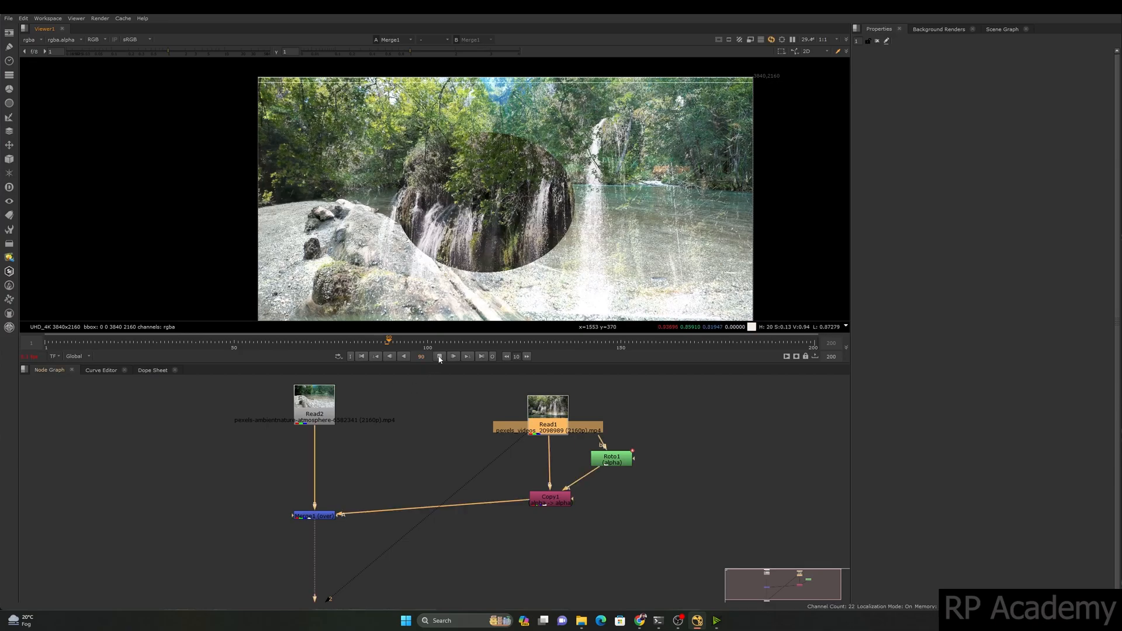
pyautogui.click(440, 356)
pyautogui.click(72, 343)
pyautogui.scroll(-2, 437, 212)
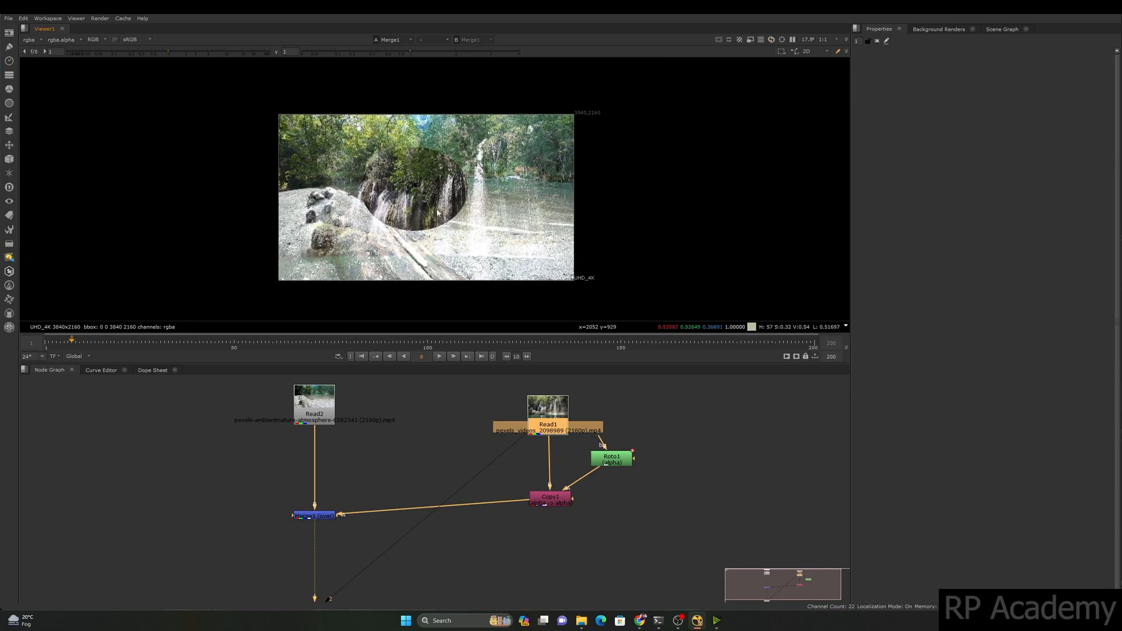
pyautogui.scroll(1, 437, 213)
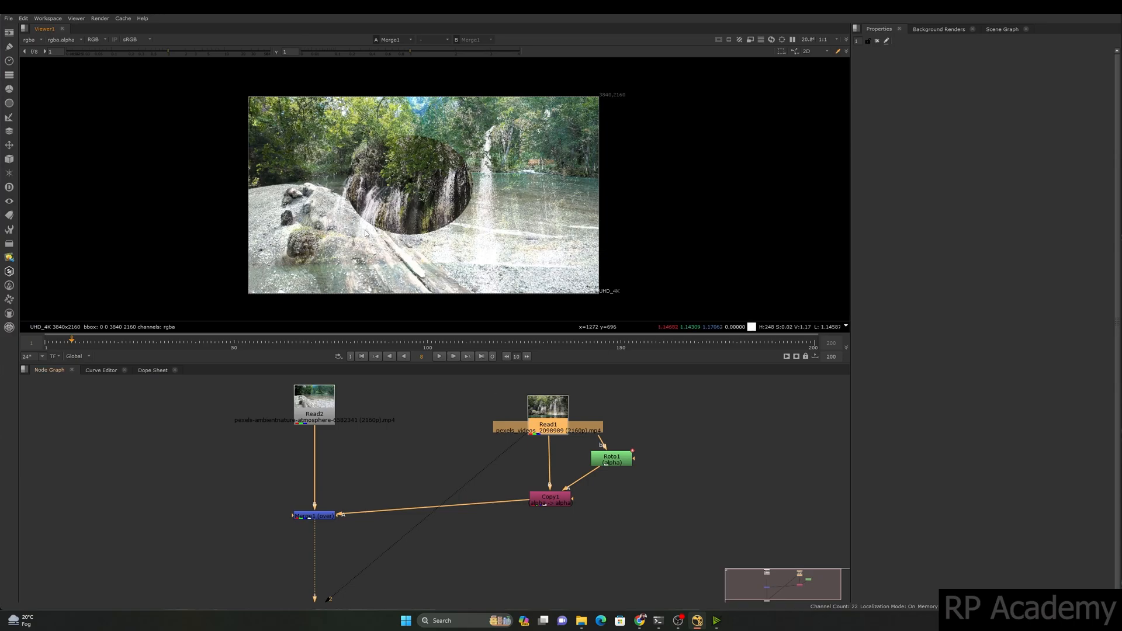
# Examine the merged image inside and outside the ellipse, including the waterfall areas beyond the mask
pyautogui.keyDown('ctrl'); pyautogui.keyDown('shift'); pyautogui.moveTo(359, 234); pyautogui.dragTo(425, 204); pyautogui.keyUp('shift'); pyautogui.keyUp('ctrl')
pyautogui.keyDown('ctrl'); pyautogui.keyDown('shift'); pyautogui.moveTo(478, 138); pyautogui.dragTo(326, 245); pyautogui.keyUp('shift'); pyautogui.keyUp('ctrl')
pyautogui.keyDown('ctrl'); pyautogui.keyDown('shift'); pyautogui.moveTo(508, 156); pyautogui.dragTo(583, 267); pyautogui.keyUp('shift'); pyautogui.keyUp('ctrl')
pyautogui.moveTo(508, 129); pyautogui.dragTo(565, 236)
pyautogui.moveTo(510, 170); pyautogui.dragTo(544, 234)
pyautogui.press('f')
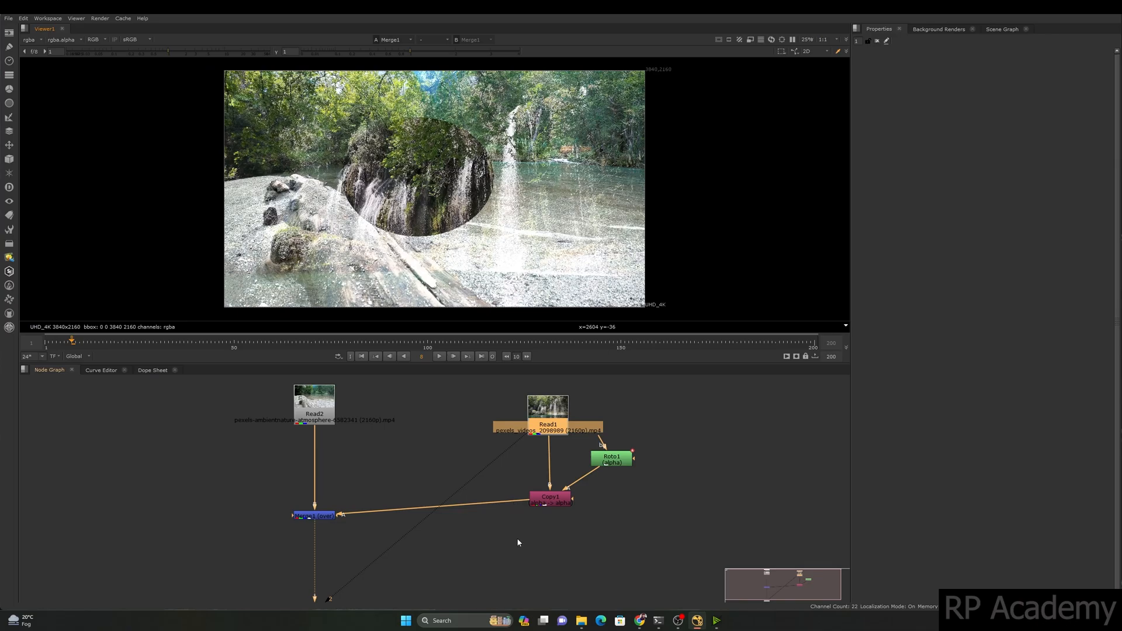
# Insert a Premult node between the Copy node and the Merge node's A input, directly below Copy
pyautogui.moveTo(518, 543); pyautogui.dragTo(520, 511, button='middle')
pyautogui.click(531, 492)
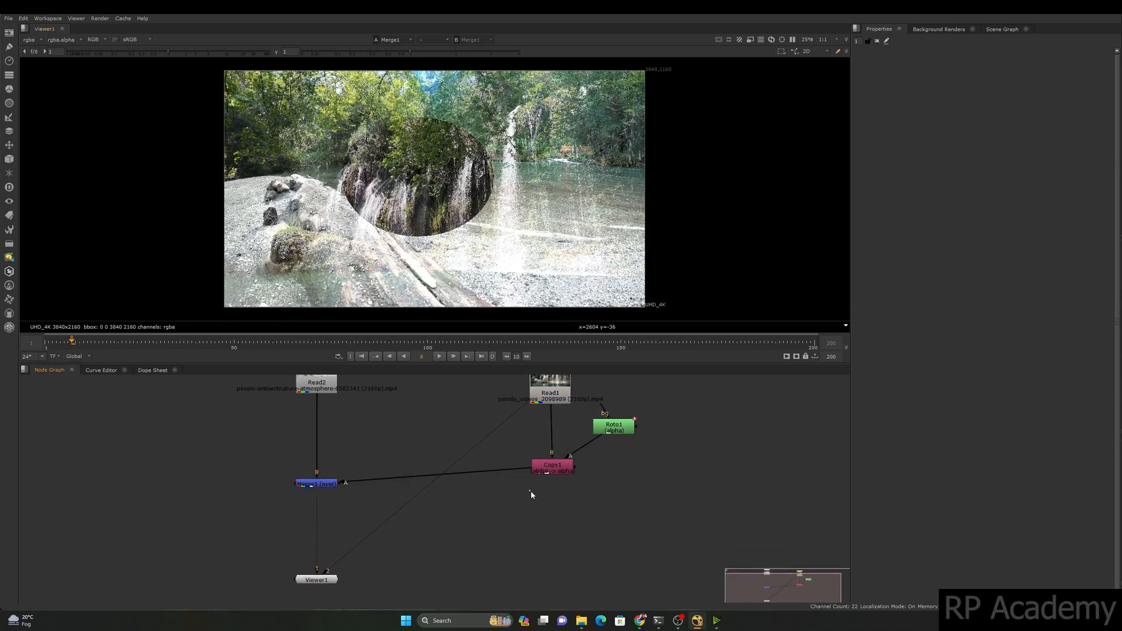
pyautogui.press('Tab')
pyautogui.write('pre')
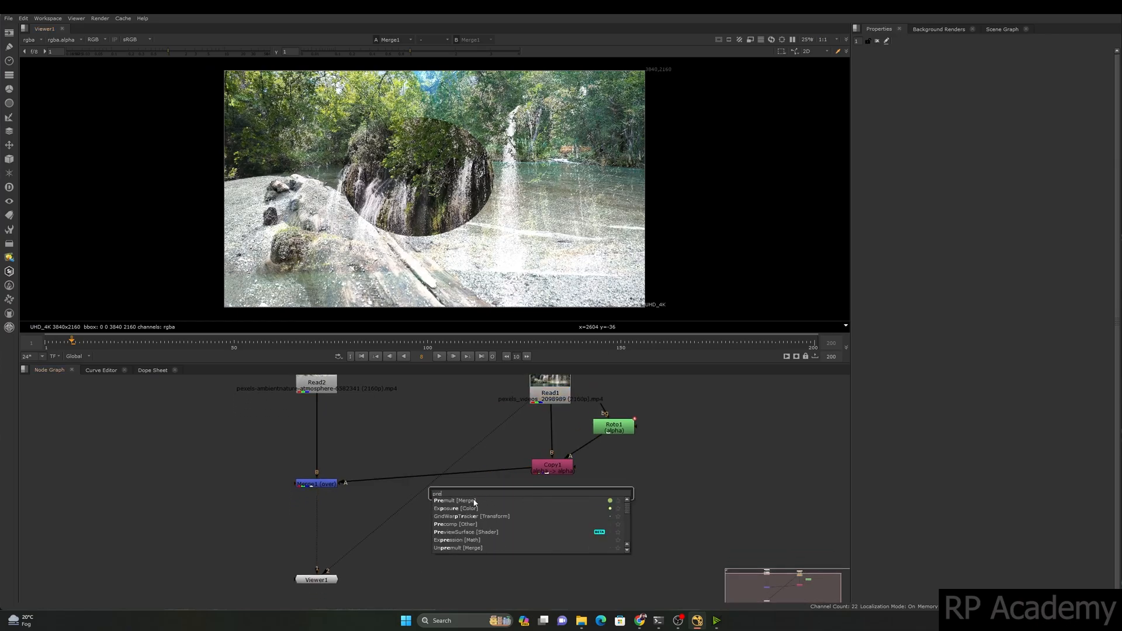
pyautogui.click(475, 501)
pyautogui.moveTo(532, 497); pyautogui.dragTo(556, 504)
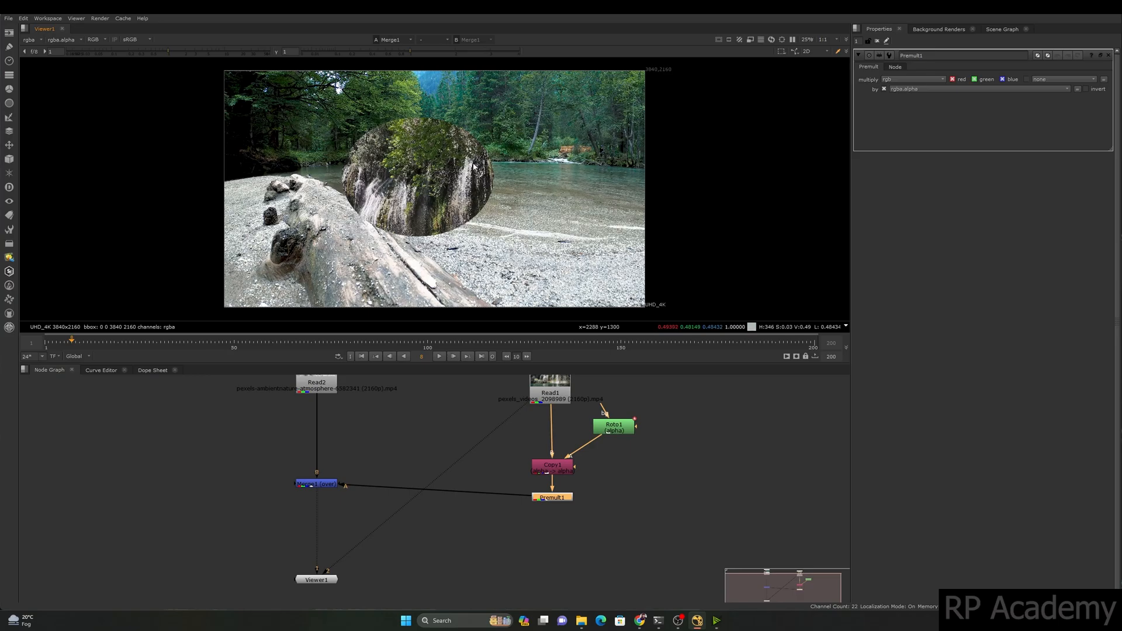
# Examine the effect of the Premult node on the merged image in the viewer
pyautogui.click(592, 500)
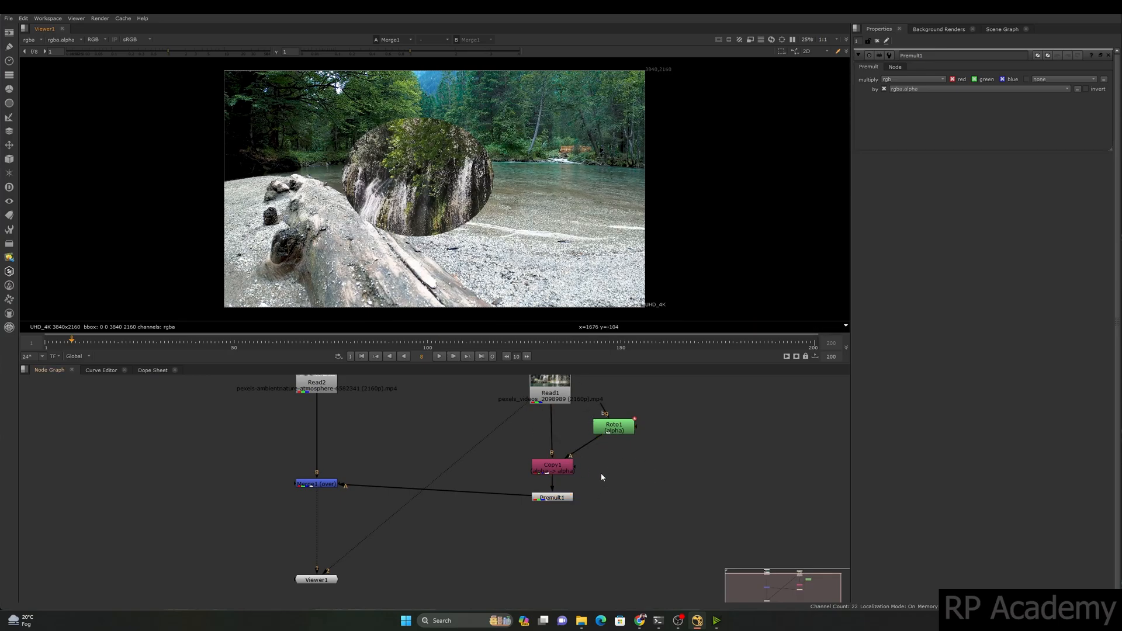
pyautogui.moveTo(506, 533); pyautogui.dragTo(632, 483)
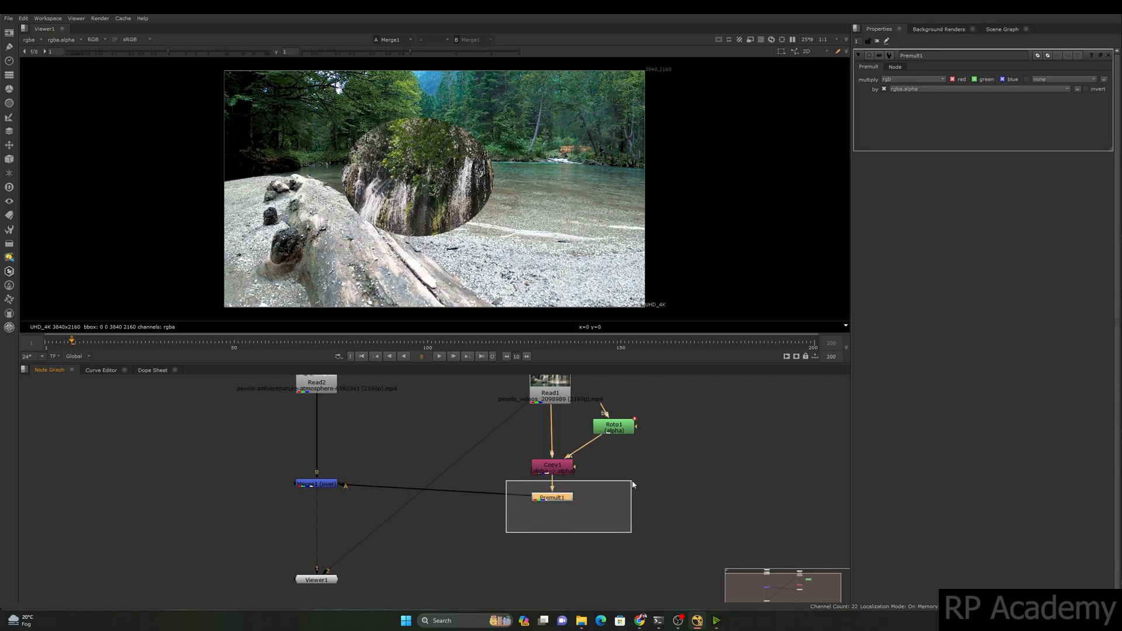
pyautogui.press('2')
pyautogui.moveTo(488, 157)
pyautogui.mouseDown(button='middle')
pyautogui.moveTo(458, 184)
pyautogui.moveTo(469, 145)
pyautogui.mouseUp(button='middle')
pyautogui.moveTo(514, 228); pyautogui.dragTo(297, 94)
pyautogui.moveTo(398, 438); pyautogui.dragTo(251, 526)
pyautogui.press('1')
# Move the Merge node down level with the Premult node and inspect the ellipse area of the composite
pyautogui.scroll(-1, 319, 485)
pyautogui.moveTo(320, 485); pyautogui.dragTo(318, 501, button='middle')
pyautogui.moveTo(319, 499); pyautogui.dragTo(319, 512)
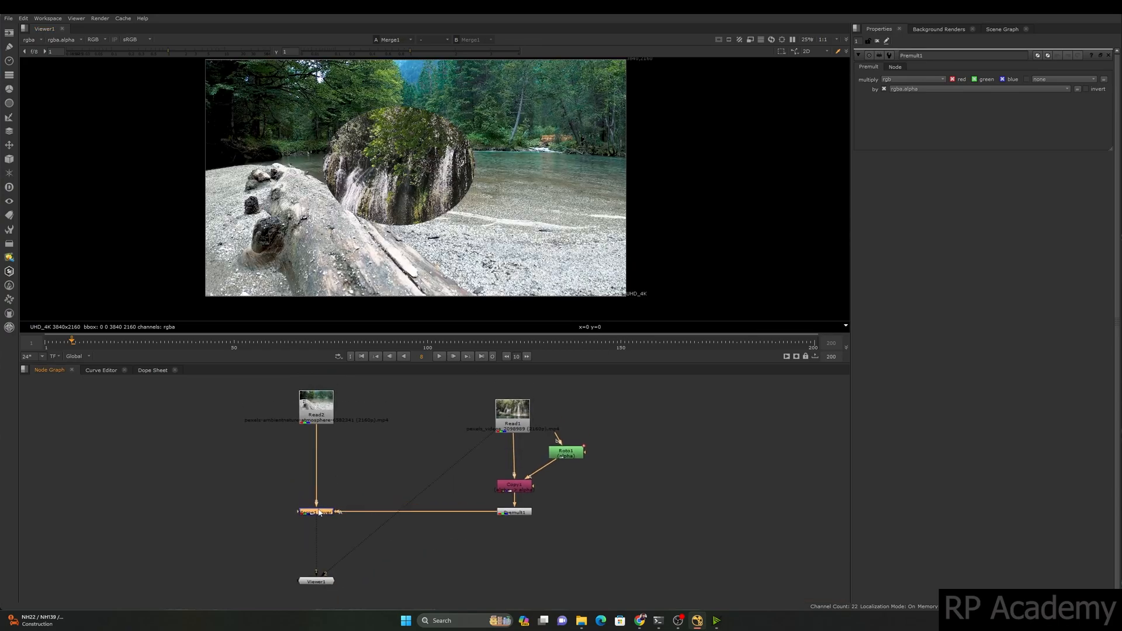
pyautogui.click(525, 511)
pyautogui.moveTo(471, 119); pyautogui.dragTo(469, 132, button='middle')
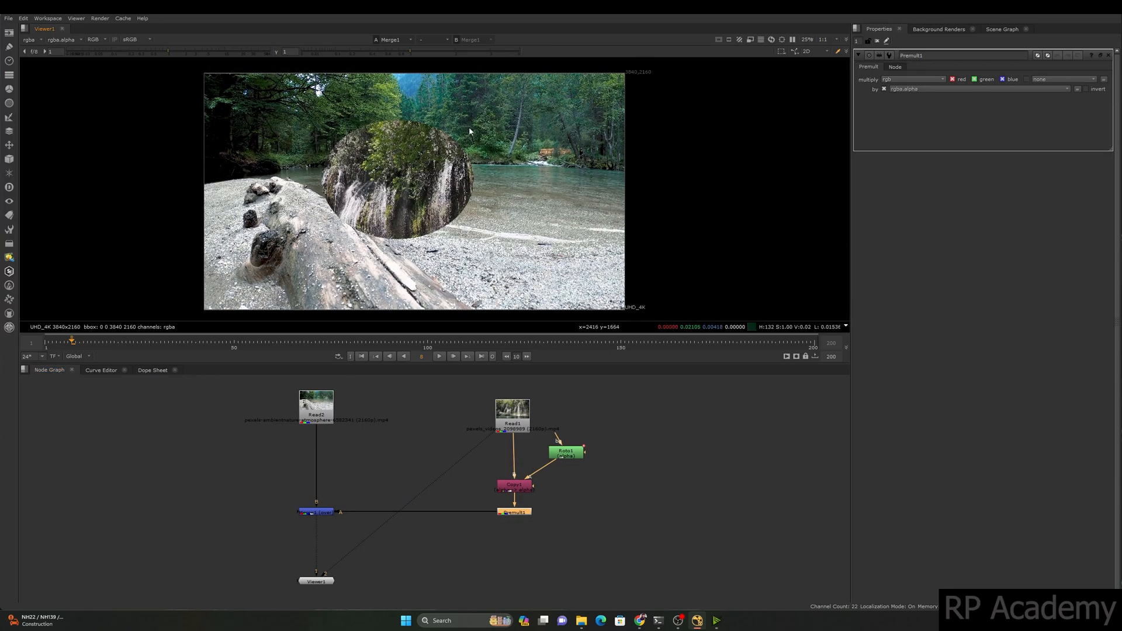
pyautogui.moveTo(419, 166); pyautogui.dragTo(345, 234)
pyautogui.keyDown('ctrl'); pyautogui.click(393, 121); pyautogui.keyUp('ctrl')
# Delete the Roto, Copy, Premult and Merge nodes from the node graph
pyautogui.moveTo(407, 512); pyautogui.dragTo(336, 510)
pyautogui.moveTo(456, 553); pyautogui.dragTo(631, 437)
pyautogui.press('Delete')
pyautogui.moveTo(326, 475); pyautogui.dragTo(376, 476, button='middle')
pyautogui.moveTo(437, 491); pyautogui.dragTo(303, 541)
pyautogui.press('Delete')
pyautogui.click(365, 581)
# Display each Read node in the viewer and check its alpha channel
pyautogui.click(561, 404)
pyautogui.press('1')
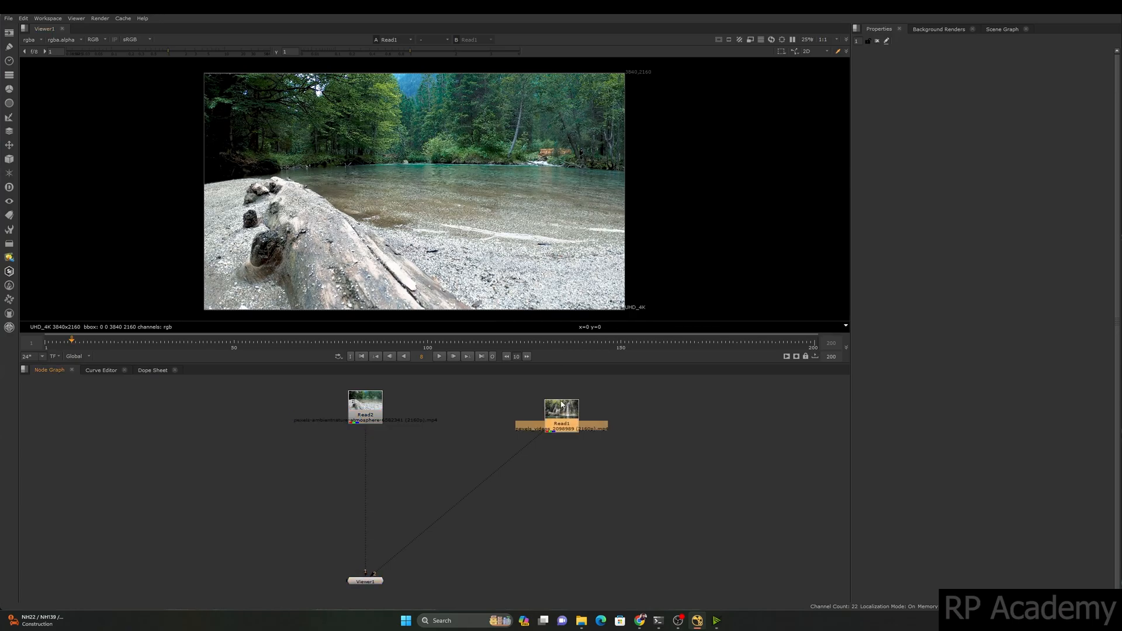
pyautogui.press('a')
pyautogui.click(368, 403)
pyautogui.press('1')
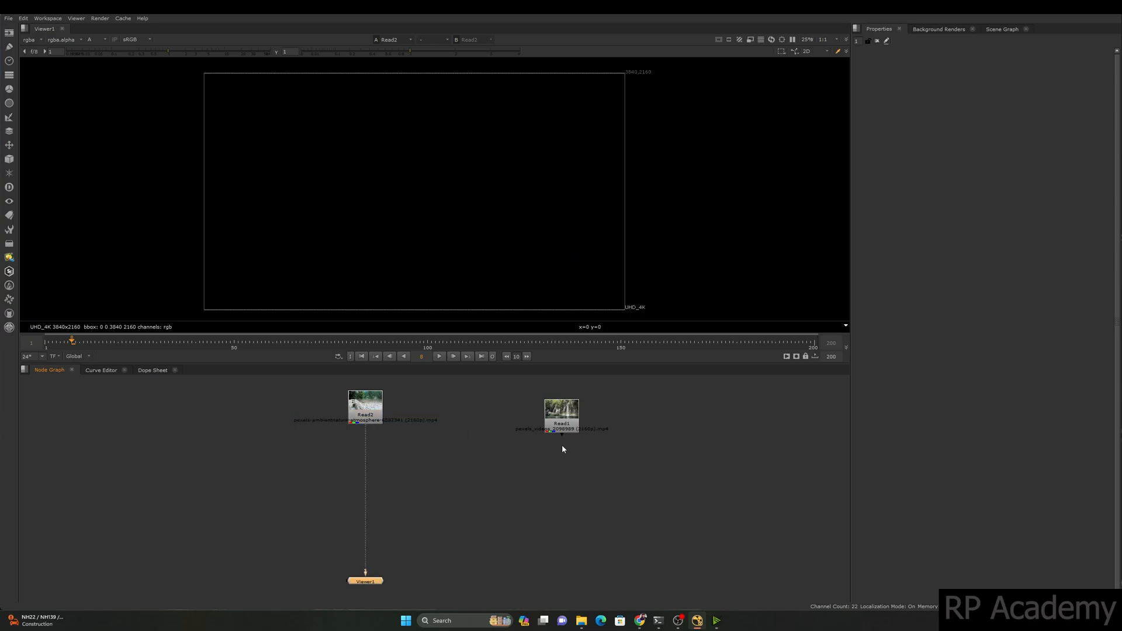
pyautogui.press('2')
# Add a Shuffle node directly below Read2 and set its output alpha to white
pyautogui.moveTo(439, 419); pyautogui.dragTo(452, 426, button='middle')
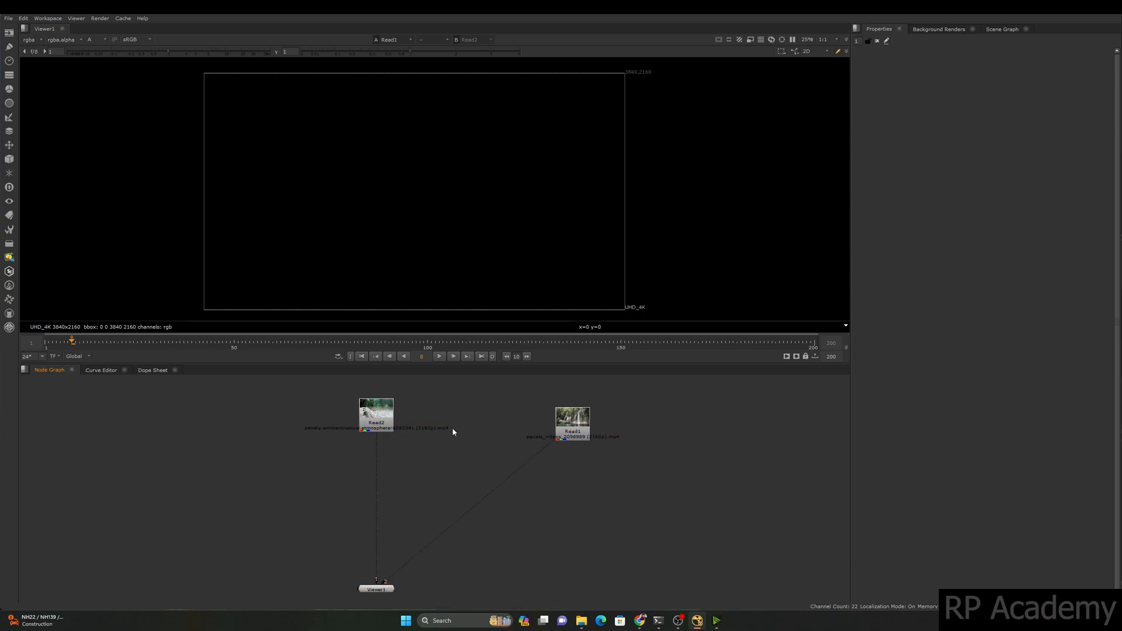
pyautogui.press('Tab')
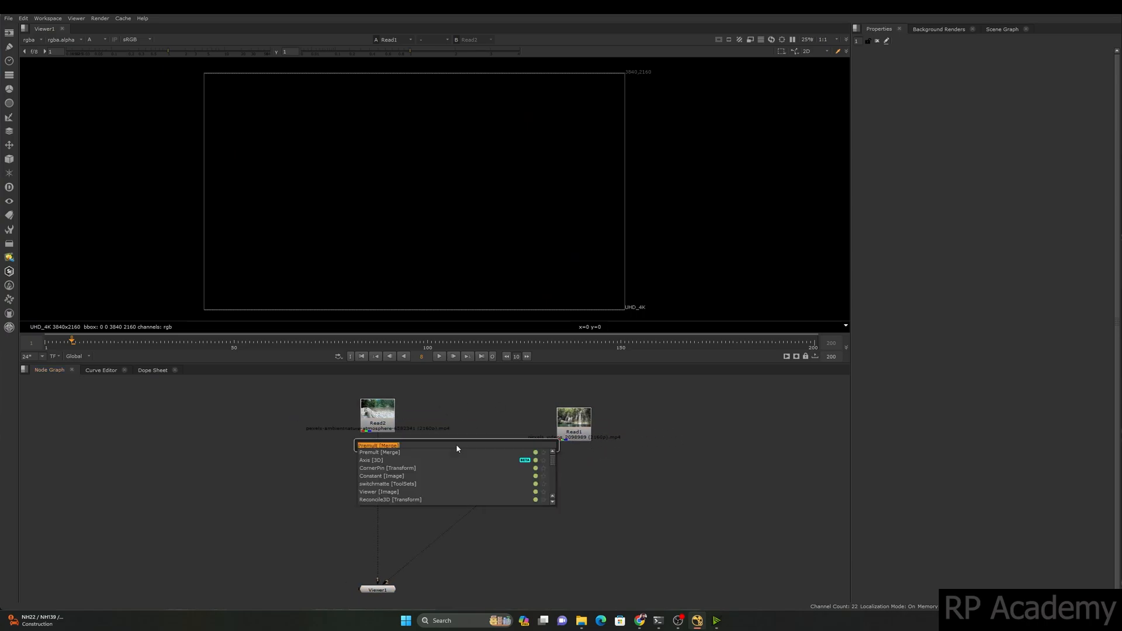
pyautogui.write('shu')
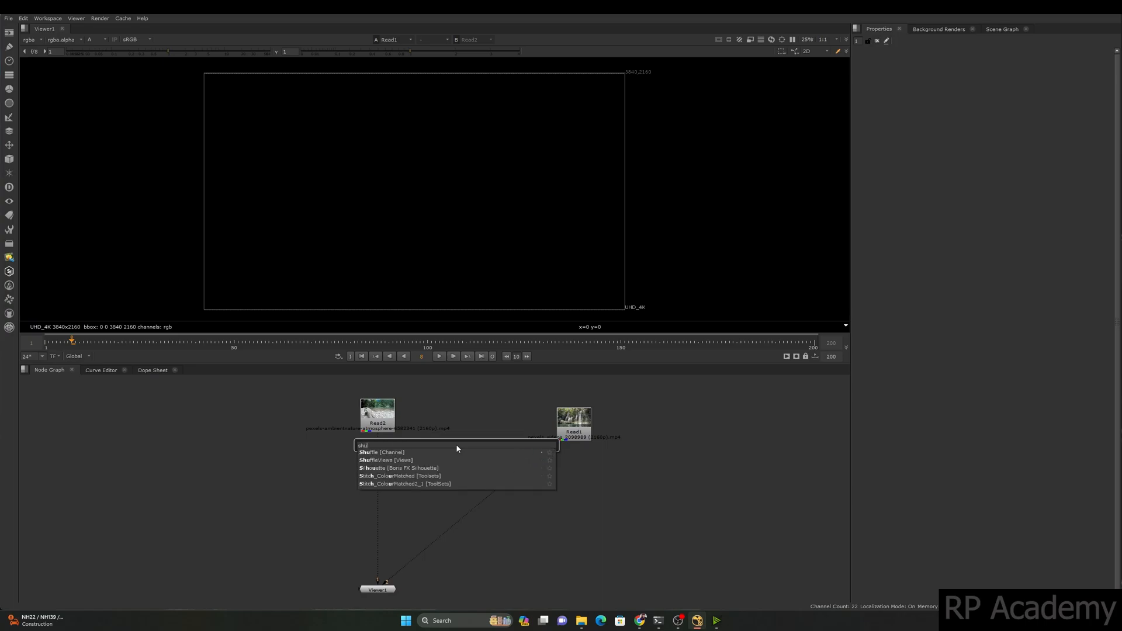
pyautogui.write('ff')
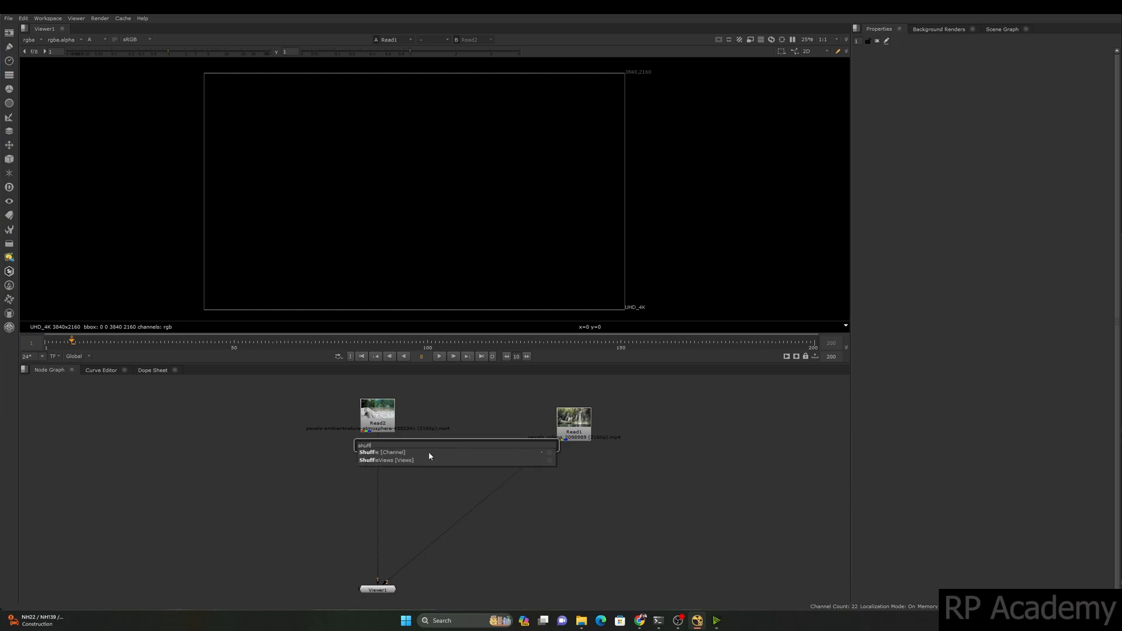
pyautogui.click(404, 454)
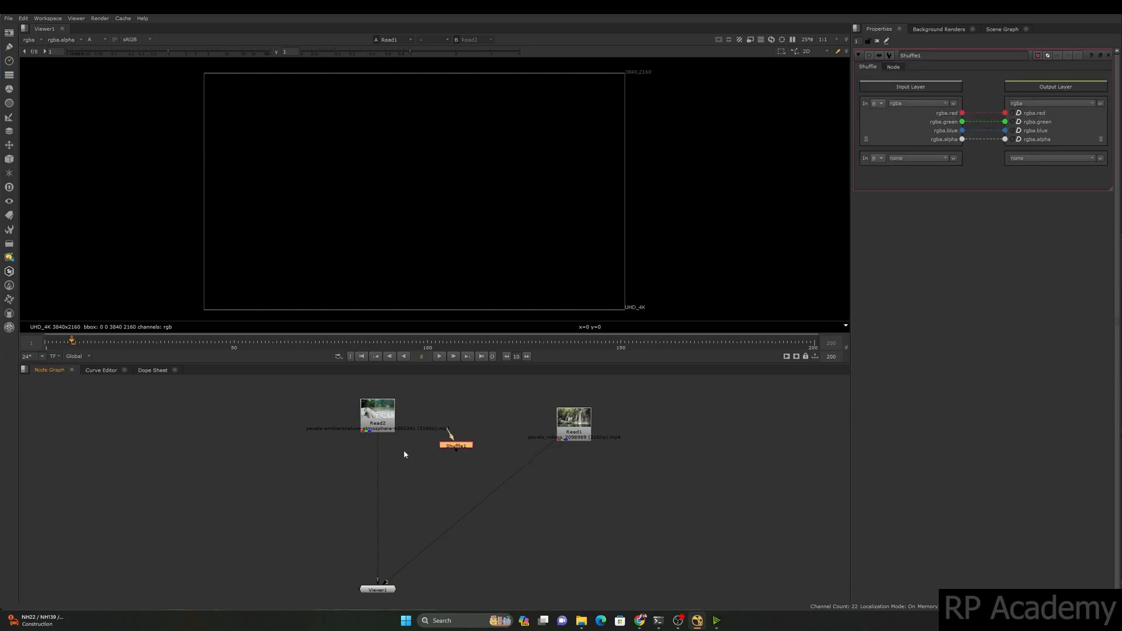
pyautogui.click(1019, 141)
pyautogui.moveTo(438, 464); pyautogui.dragTo(376, 467)
# Display the alpha channel of the Shuffle node below Read2 in the viewer
pyautogui.click(448, 438)
pyautogui.moveTo(435, 446); pyautogui.dragTo(296, 505)
pyautogui.press('1')
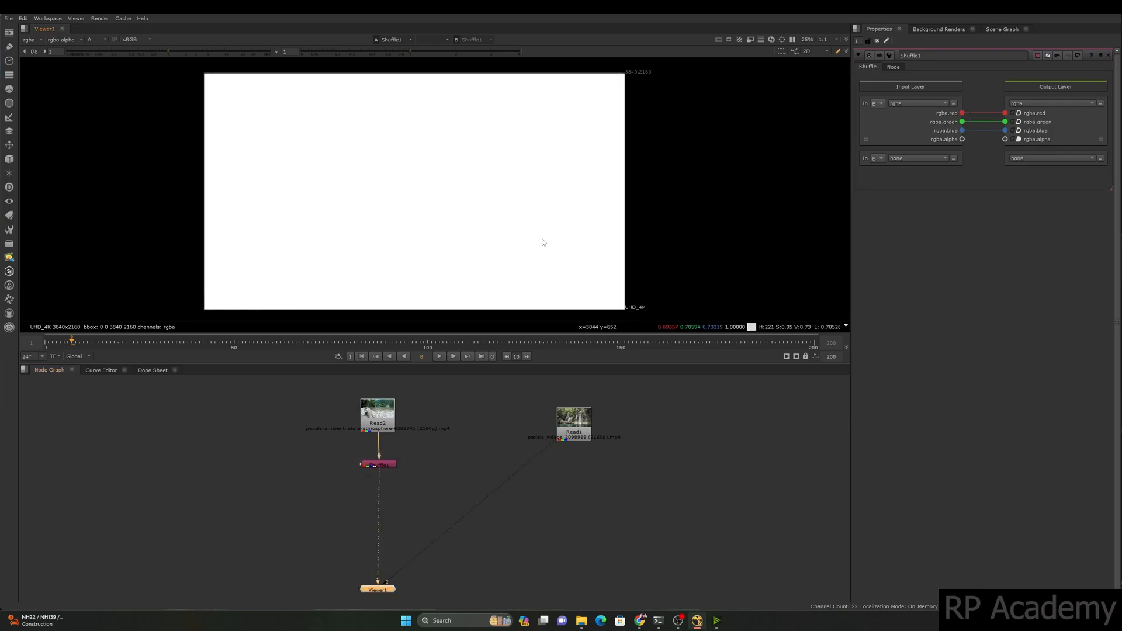
pyautogui.press('2')
# Duplicate the Shuffle node and connect the copy directly below the Read1 waterfall clip
pyautogui.click(447, 456)
pyautogui.moveTo(445, 455); pyautogui.dragTo(307, 485)
pyautogui.press('Delete')
pyautogui.click(568, 495)
pyautogui.hotkey('ctrl', 'v')
pyautogui.moveTo(577, 495); pyautogui.dragTo(550, 485)
pyautogui.click(520, 499)
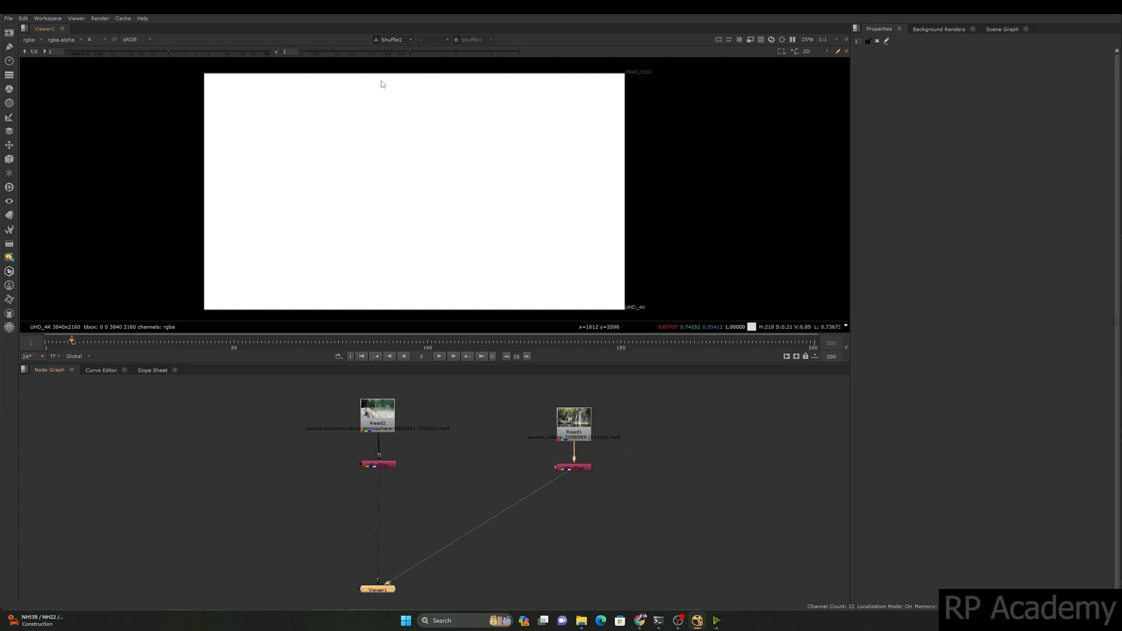
# Show the red channel of the waterfall's Shuffle node in the viewer
pyautogui.click(392, 416)
pyautogui.click(442, 471)
pyautogui.press('r')
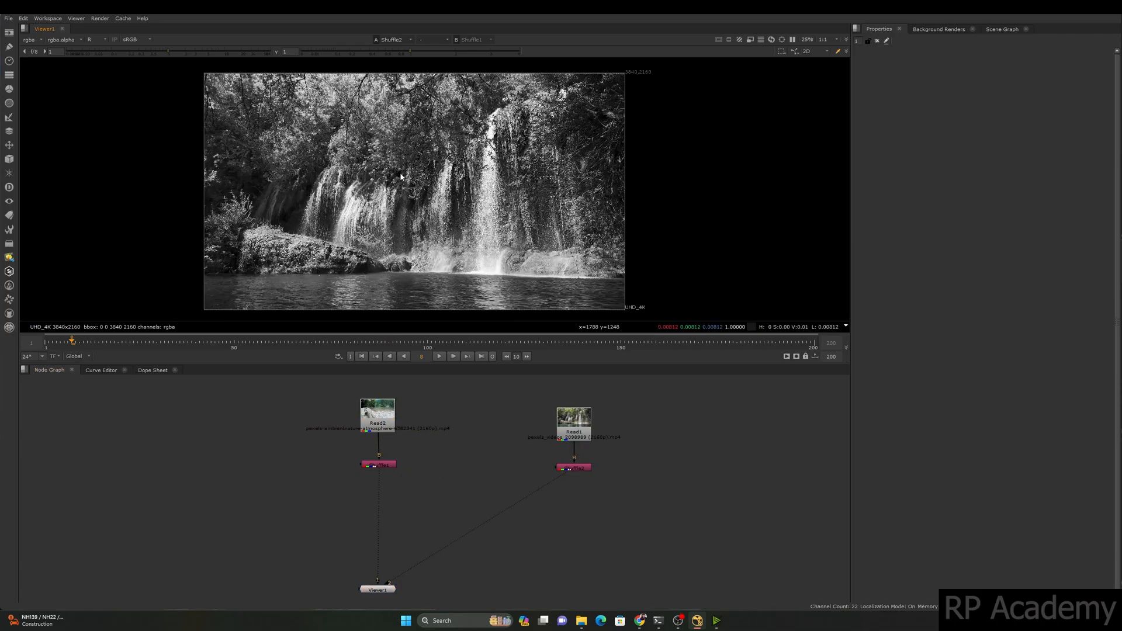
# Restore the full-colour view and compare the outputs of the lake's and the waterfall's Shuffle nodes in the viewer
pyautogui.press('r')
pyautogui.moveTo(439, 449); pyautogui.dragTo(343, 498)
pyautogui.press('1')
pyautogui.moveTo(495, 490); pyautogui.dragTo(681, 448)
pyautogui.press('2')
pyautogui.press('1')
pyautogui.press('2')
pyautogui.press('1')
pyautogui.press('2')
pyautogui.press('1')
# Merge the waterfall's Shuffle node over the lake's Shuffle node and show the Merge result in the viewer
pyautogui.moveTo(417, 462); pyautogui.dragTo(415, 412, button='middle')
pyautogui.click(409, 411)
pyautogui.click(377, 416)
pyautogui.click(403, 466)
pyautogui.press('m')
pyautogui.moveTo(404, 469); pyautogui.dragTo(572, 416)
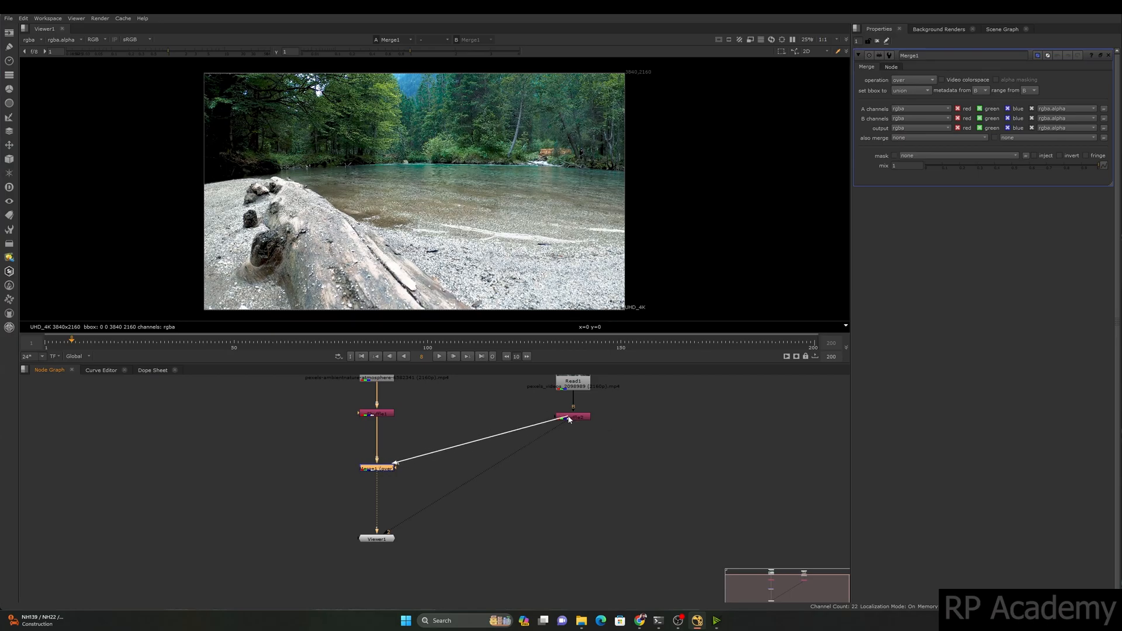
pyautogui.moveTo(436, 429); pyautogui.dragTo(322, 496)
pyautogui.press('1')
# Examine the merged image and the Read and Shuffle nodes that feed the Merge node
pyautogui.moveTo(617, 433); pyautogui.dragTo(604, 476, button='middle')
pyautogui.moveTo(620, 502); pyautogui.dragTo(537, 412)
pyautogui.moveTo(444, 388); pyautogui.dragTo(321, 477)
pyautogui.scroll(-2, 263, 183)
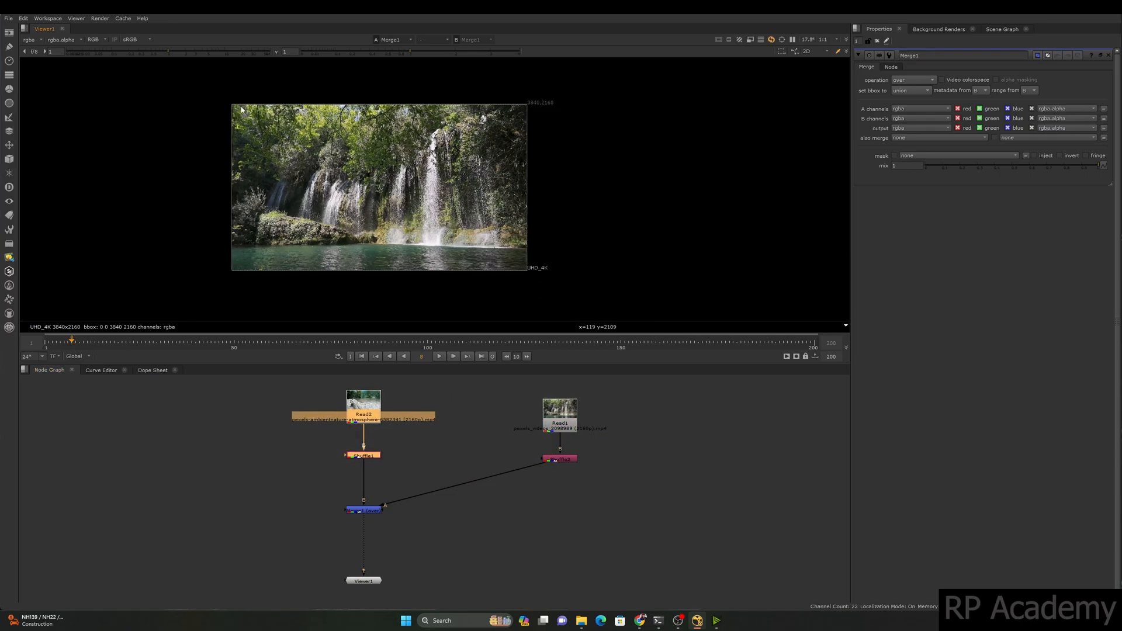
pyautogui.moveTo(225, 92); pyautogui.dragTo(483, 234)
pyautogui.moveTo(373, 582); pyautogui.dragTo(414, 569)
pyautogui.moveTo(326, 390); pyautogui.dragTo(405, 427)
pyautogui.moveTo(528, 392); pyautogui.dragTo(599, 443)
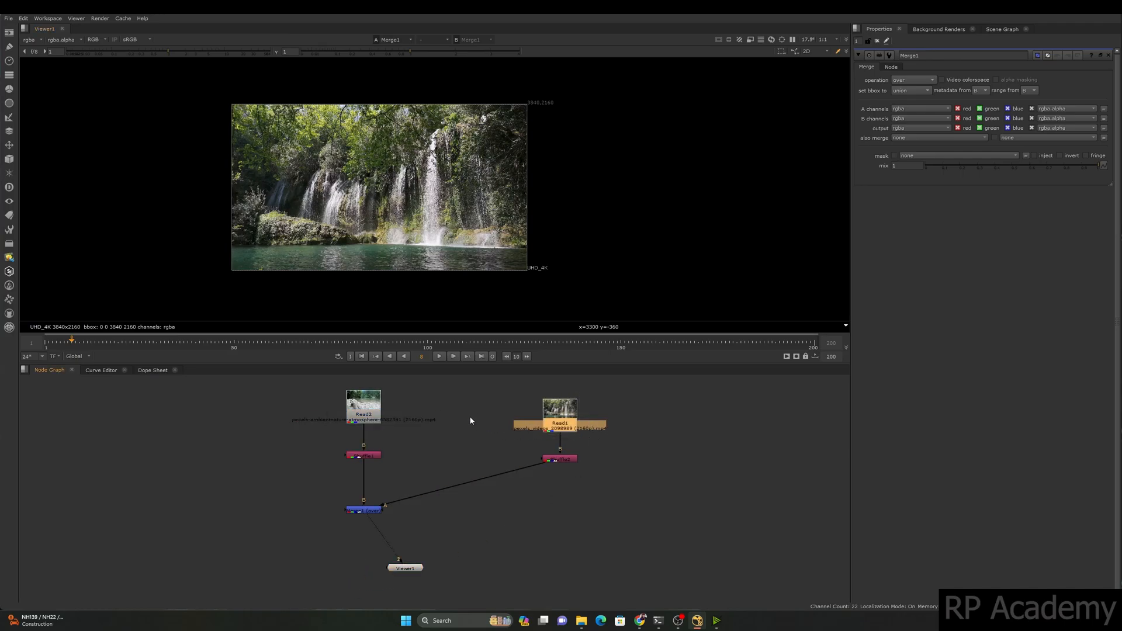
pyautogui.moveTo(413, 392); pyautogui.dragTo(411, 415, button='middle')
pyautogui.moveTo(411, 395); pyautogui.dragTo(331, 440)
pyautogui.click(341, 381)
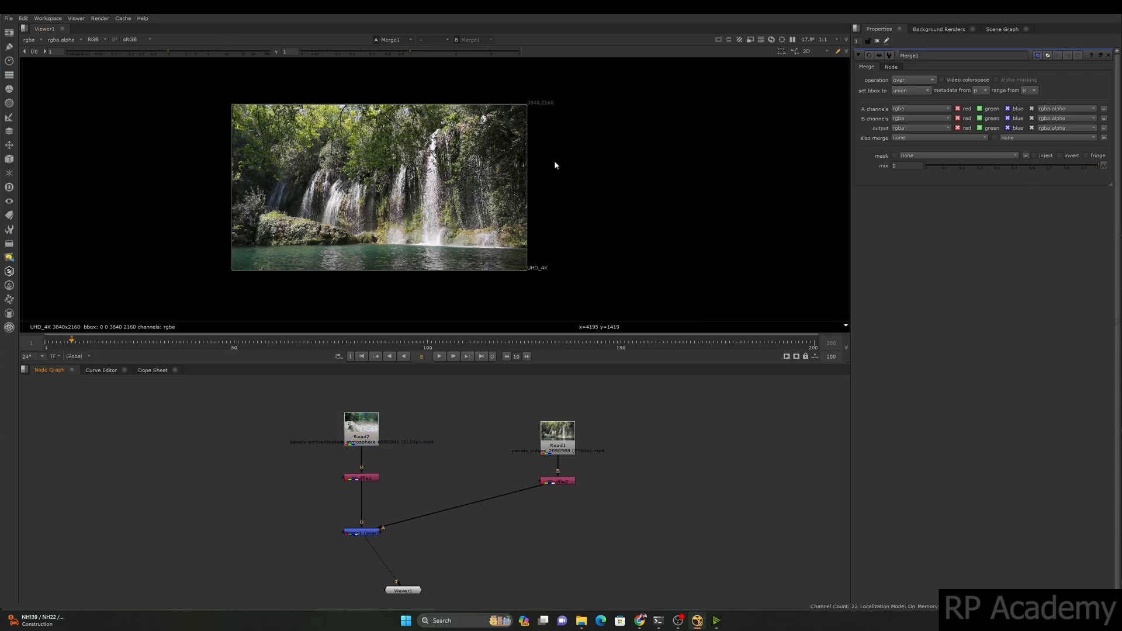
pyautogui.scroll(3, 438, 198)
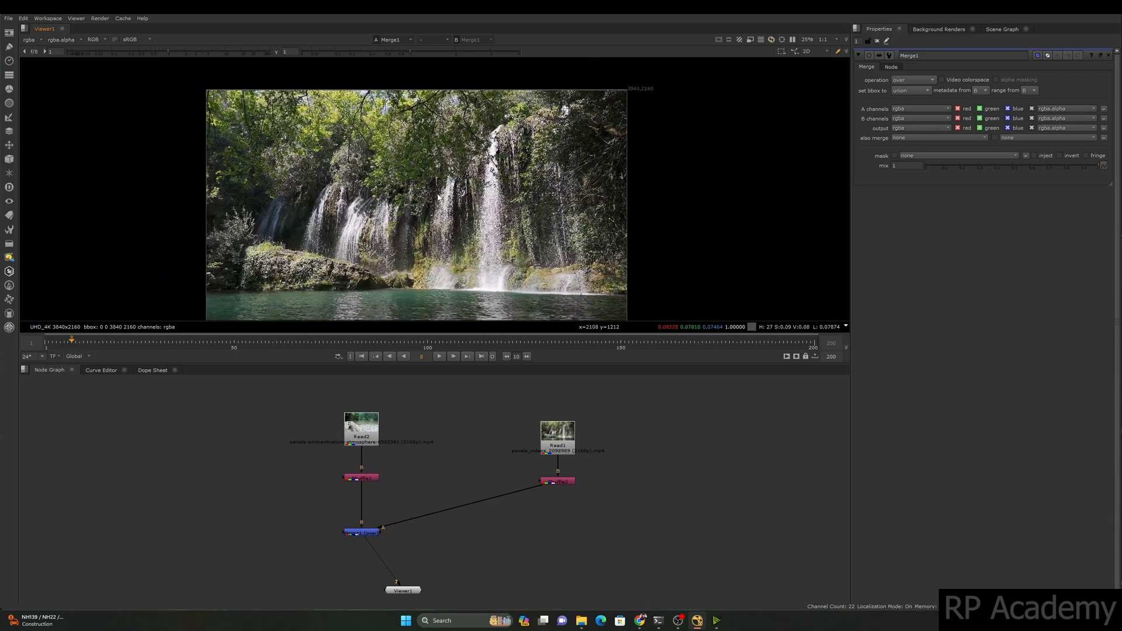
pyautogui.scroll(-3, 437, 197)
pyautogui.scroll(2, 502, 488)
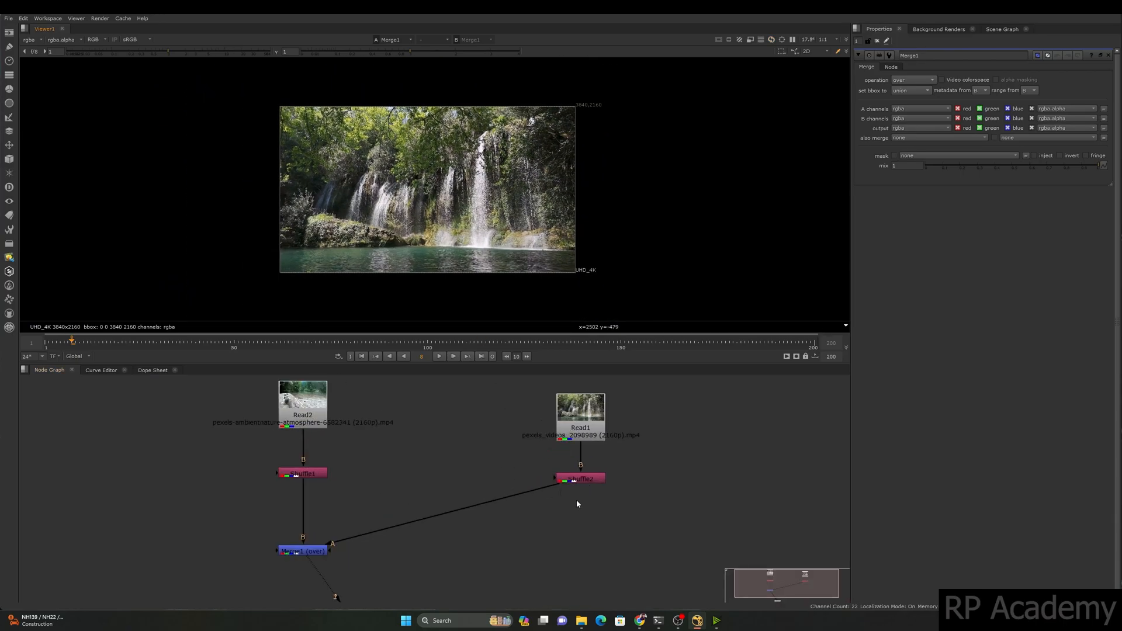
# Add a Transform node below the waterfall's Shuffle and offset the clip to about x 394, y 218
pyautogui.press('t')
pyautogui.moveTo(545, 530); pyautogui.dragTo(591, 522)
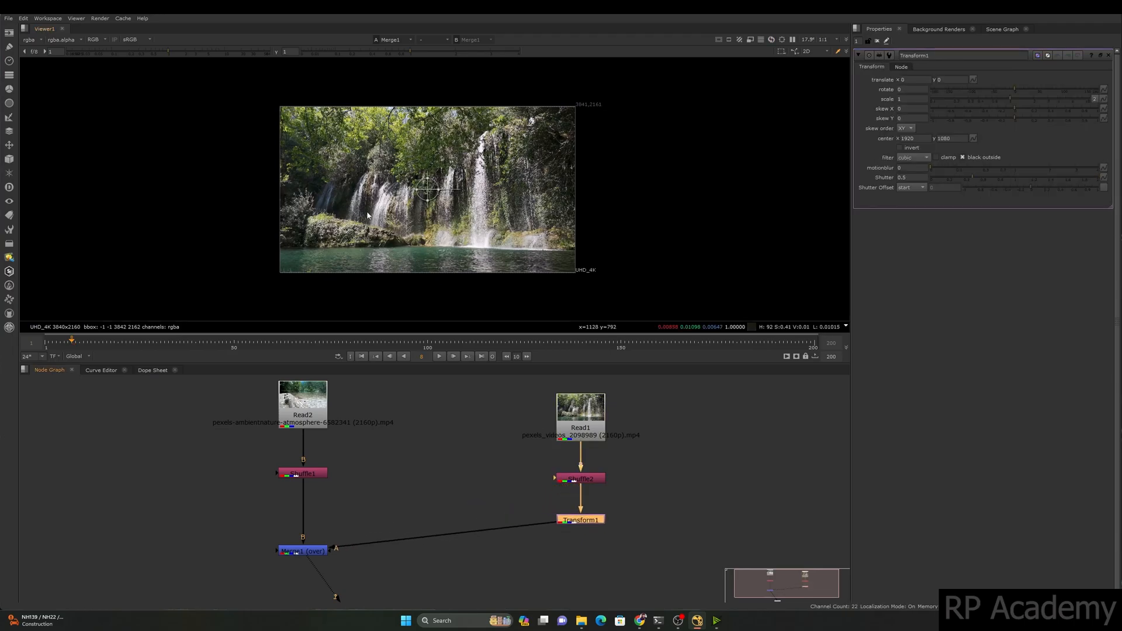
pyautogui.scroll(3, 439, 182)
pyautogui.moveTo(427, 184); pyautogui.dragTo(478, 159)
pyautogui.scroll(-2, 478, 159)
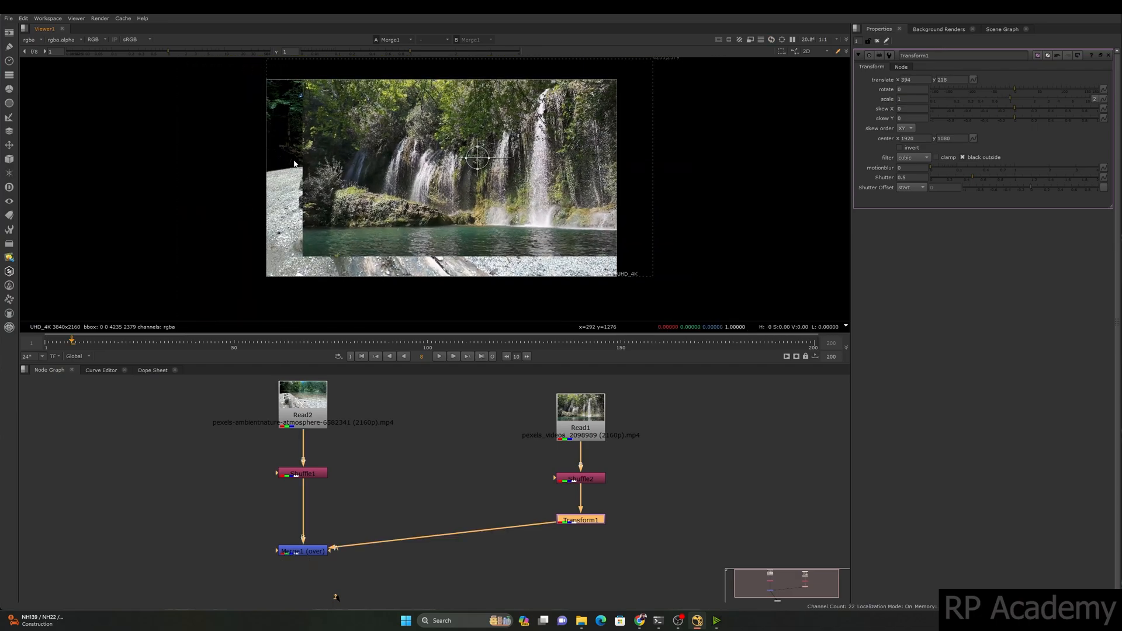
# Delete the waterfall's Shuffle and Transform nodes as well as the Shuffle node below Read2
pyautogui.moveTo(374, 461); pyautogui.dragTo(226, 352)
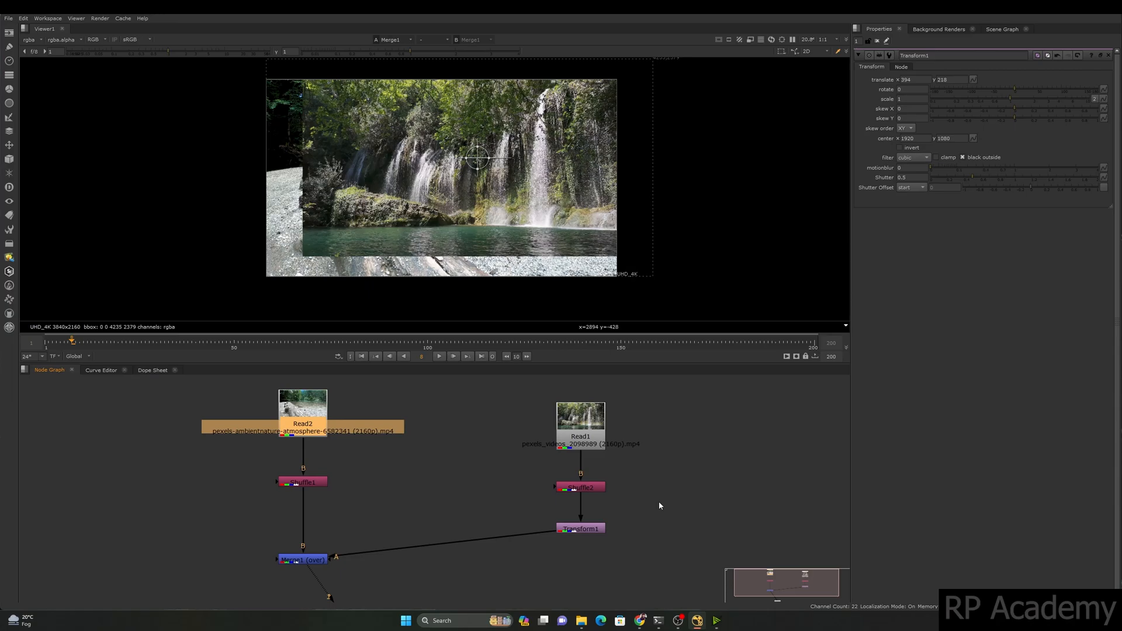
pyautogui.moveTo(625, 471); pyautogui.dragTo(535, 567)
pyautogui.moveTo(634, 466); pyautogui.dragTo(534, 566)
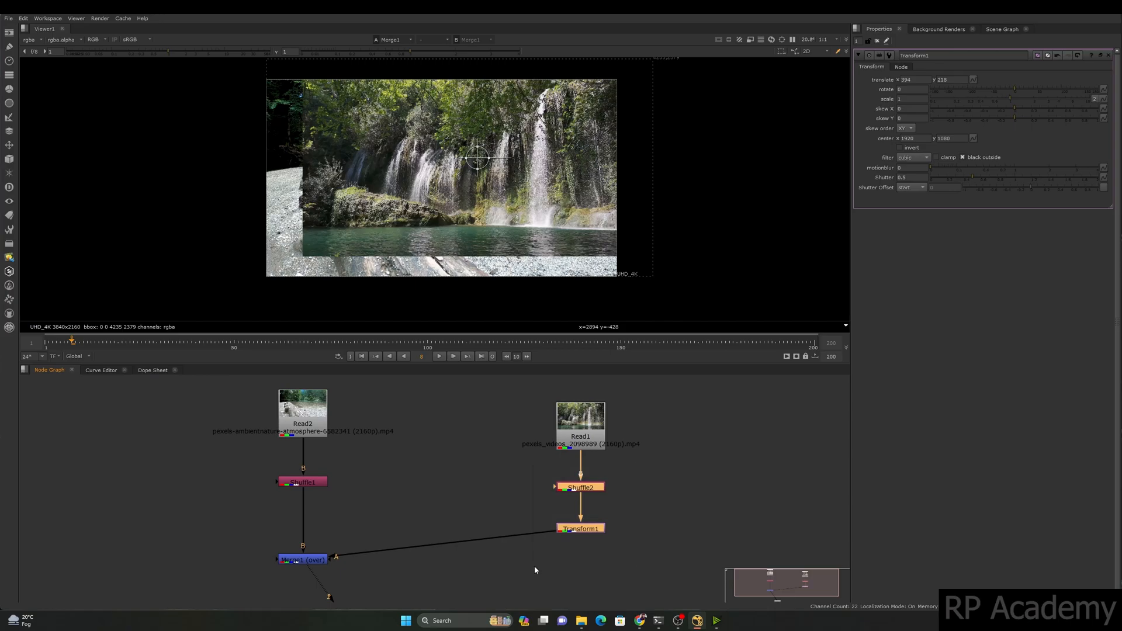
pyautogui.press('Delete')
pyautogui.moveTo(374, 456); pyautogui.dragTo(264, 495)
pyautogui.press('Delete')
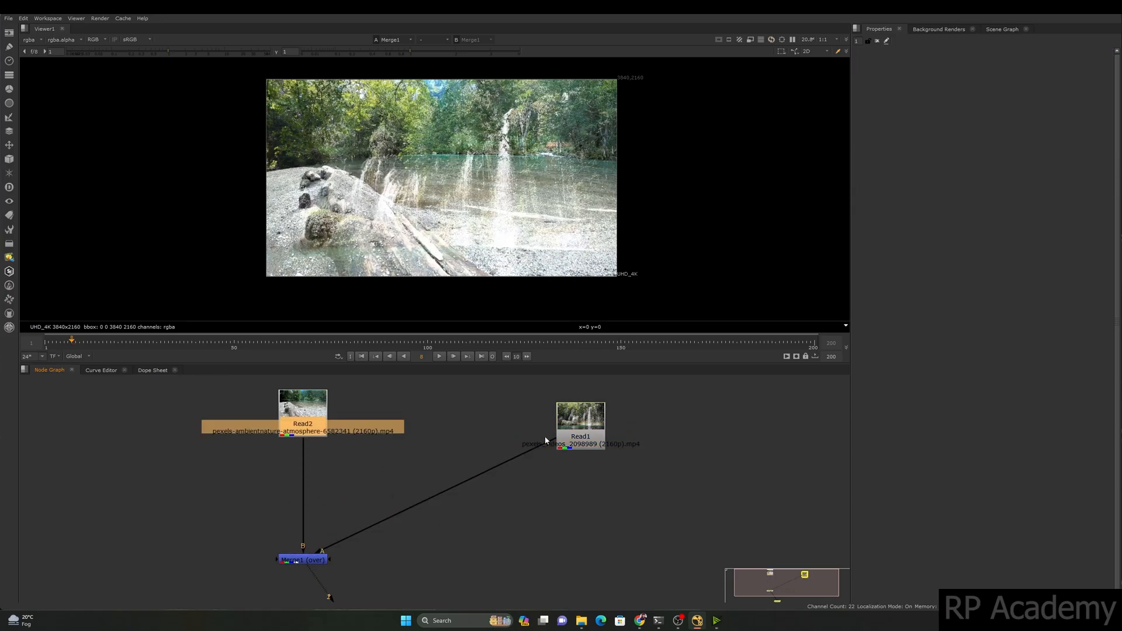
# Disconnect the Merge node's A input from Read1 and show Read2 in the viewer
pyautogui.click(544, 456)
pyautogui.moveTo(525, 453); pyautogui.dragTo(467, 478)
pyautogui.moveTo(415, 487); pyautogui.dragTo(500, 467, button='middle')
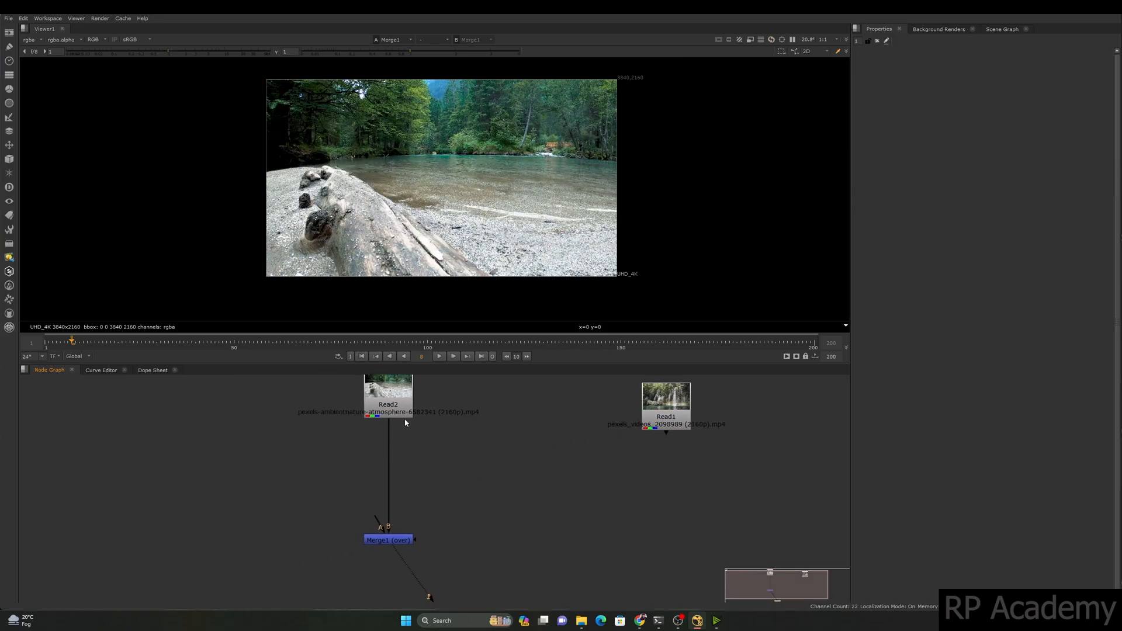
pyautogui.click(409, 404)
pyautogui.press('1')
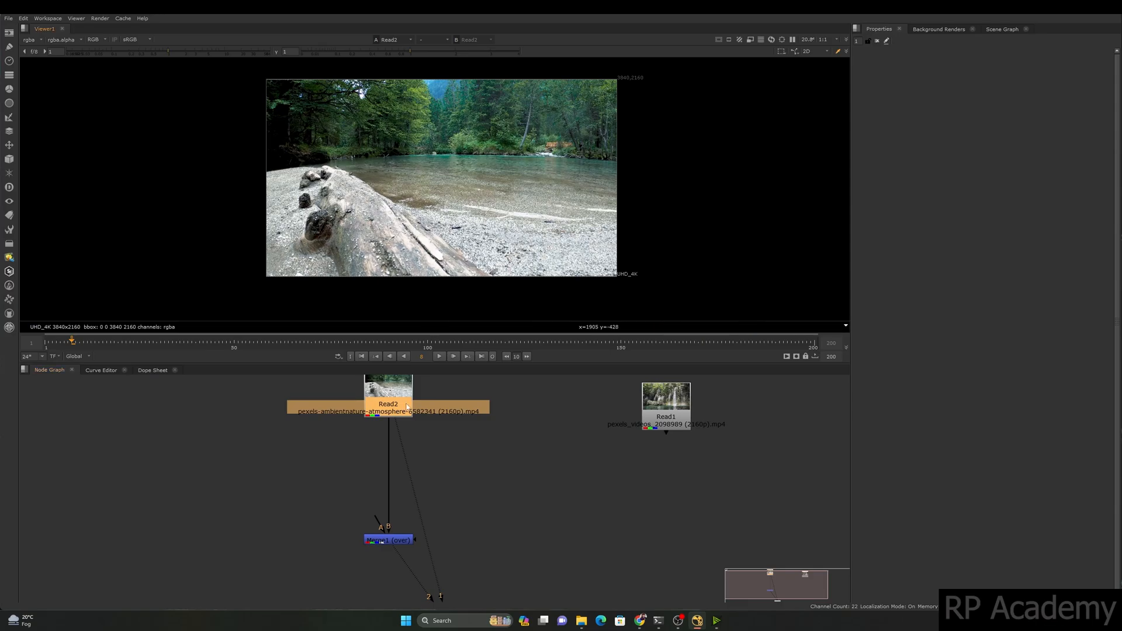
# Enable Auto Alpha on both the Read2 lake clip and the Read1 waterfall clip
pyautogui.moveTo(411, 435); pyautogui.dragTo(412, 456, button='middle')
pyautogui.doubleClick(380, 415)
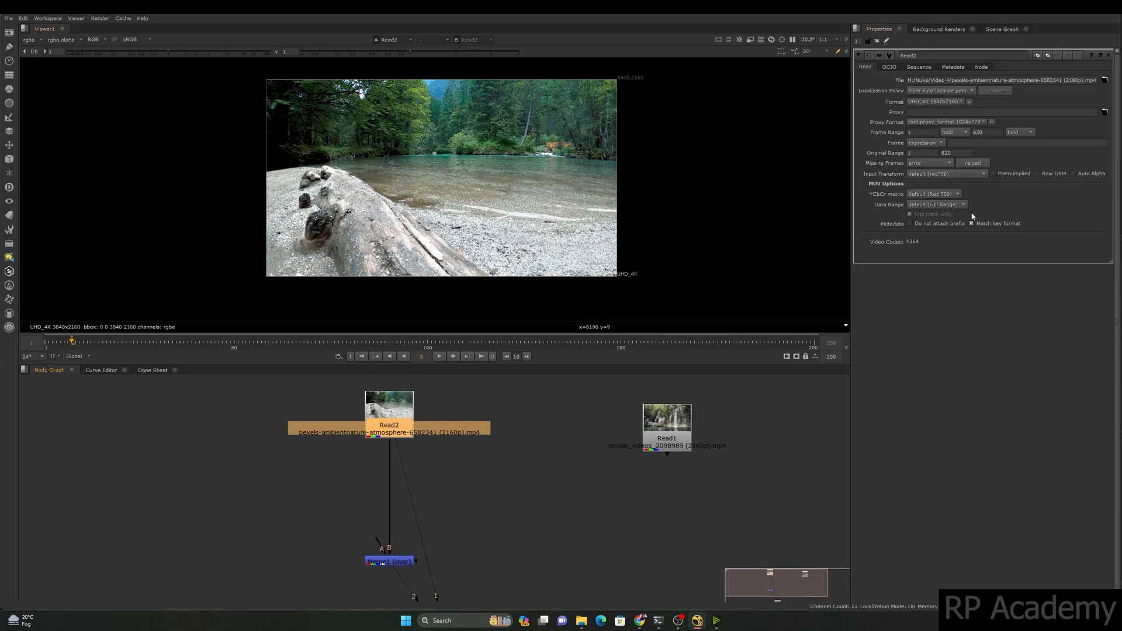
pyautogui.doubleClick(667, 420)
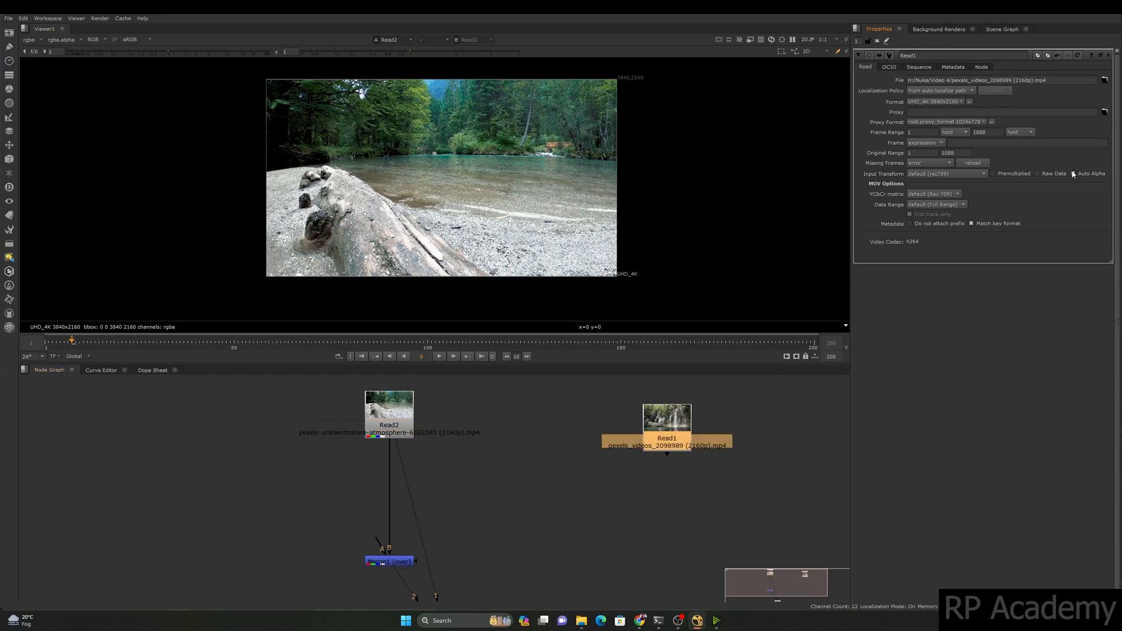
# Inspect the alpha channels of Read2 and Read1 in the viewer
pyautogui.click(394, 425)
pyautogui.press('1')
pyautogui.press('a')
pyautogui.press('a')
pyautogui.press('a')
pyautogui.moveTo(653, 78); pyautogui.dragTo(220, 296)
pyautogui.click(672, 443)
pyautogui.press('1')
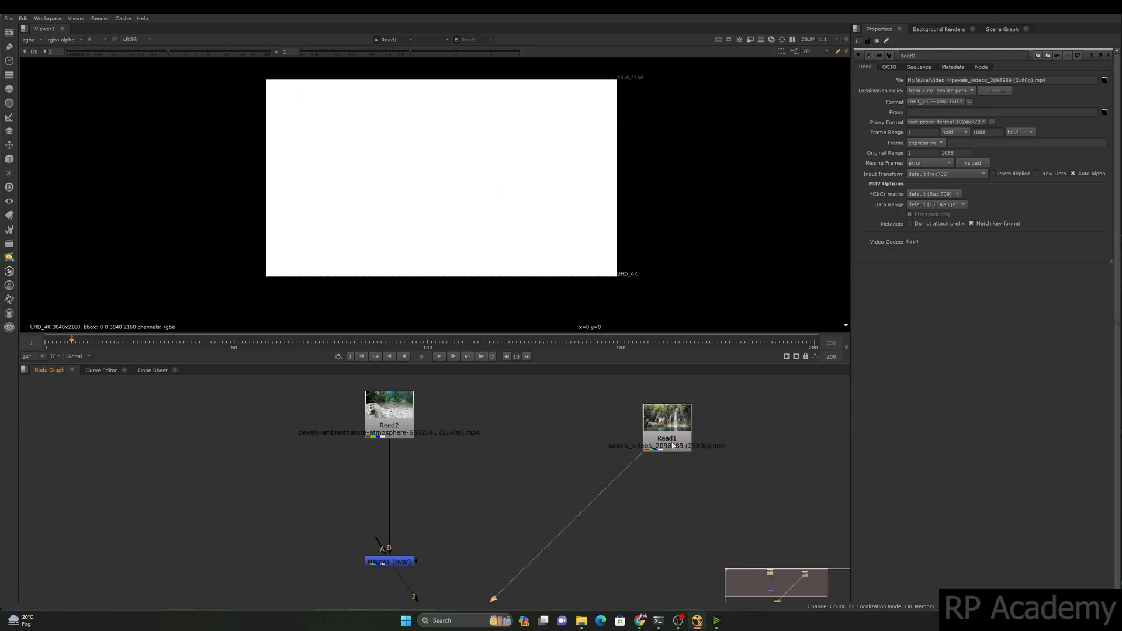
pyautogui.click(656, 441)
pyautogui.press('a')
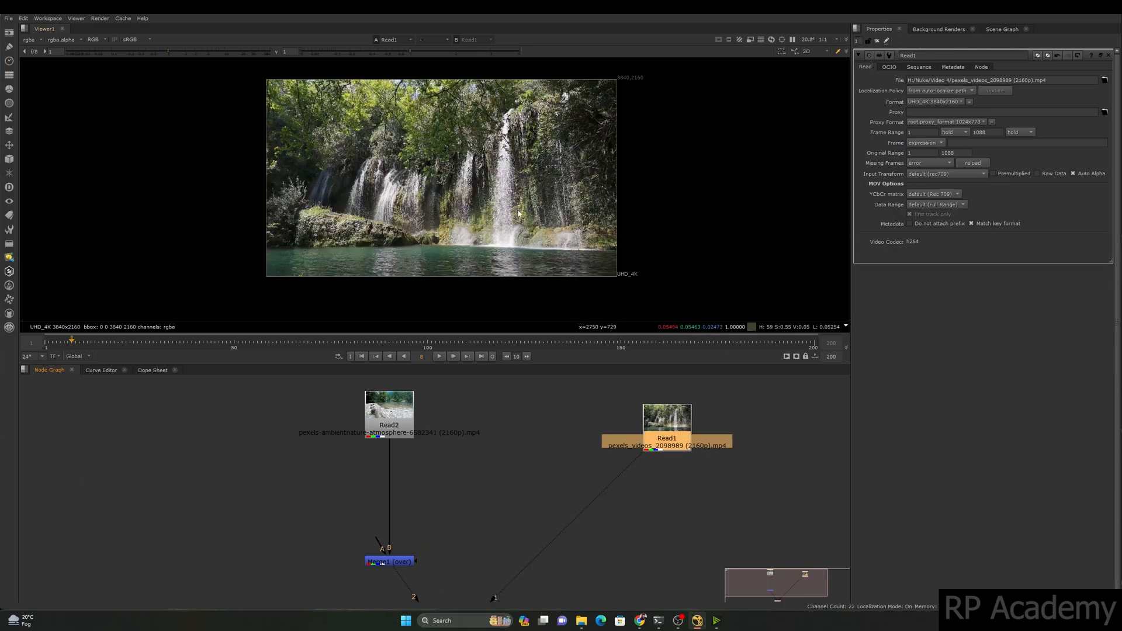
pyautogui.press('a')
# Assign Read2 and Read1 to two viewer inputs and compare the clips
pyautogui.click(382, 416)
pyautogui.press('1')
pyautogui.click(657, 448)
pyautogui.press('2')
pyautogui.press('1')
pyautogui.press('a')
pyautogui.press('2')
pyautogui.press('1')
# Connect the Merge node's A input to Read1 and show the merged result in the viewer
pyautogui.moveTo(456, 530); pyautogui.dragTo(468, 479, button='middle')
pyautogui.moveTo(391, 491); pyautogui.dragTo(662, 390)
pyautogui.click(413, 515)
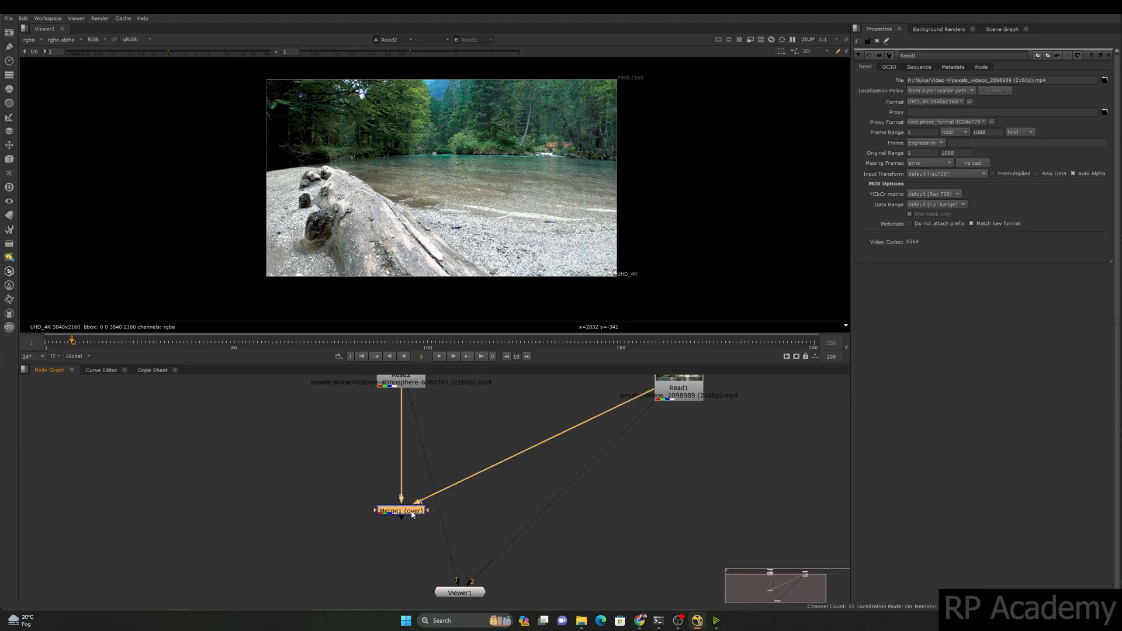
pyautogui.press('1')
pyautogui.moveTo(626, 430); pyautogui.dragTo(544, 504)
pyautogui.moveTo(537, 504); pyautogui.dragTo(527, 547, button='middle')
pyautogui.moveTo(658, 432); pyautogui.dragTo(658, 421)
pyautogui.scroll(-3, 532, 481)
pyautogui.moveTo(477, 458); pyautogui.dragTo(426, 473)
pyautogui.moveTo(539, 438); pyautogui.dragTo(585, 479)
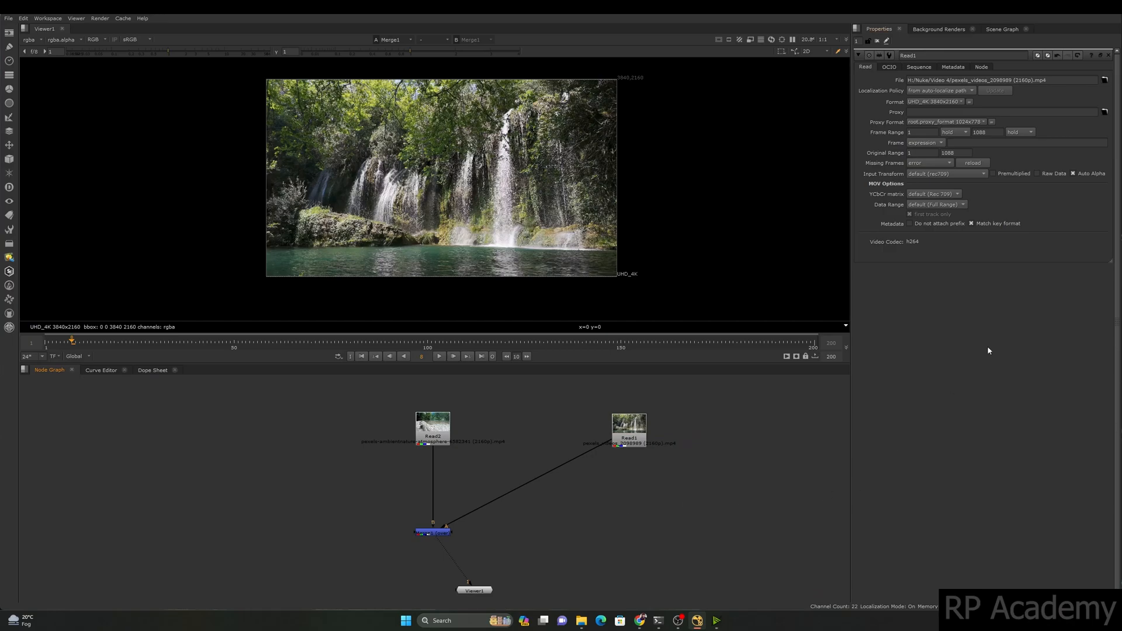
# Turn off Auto Alpha on both Read1 and Read2
pyautogui.click(1074, 174)
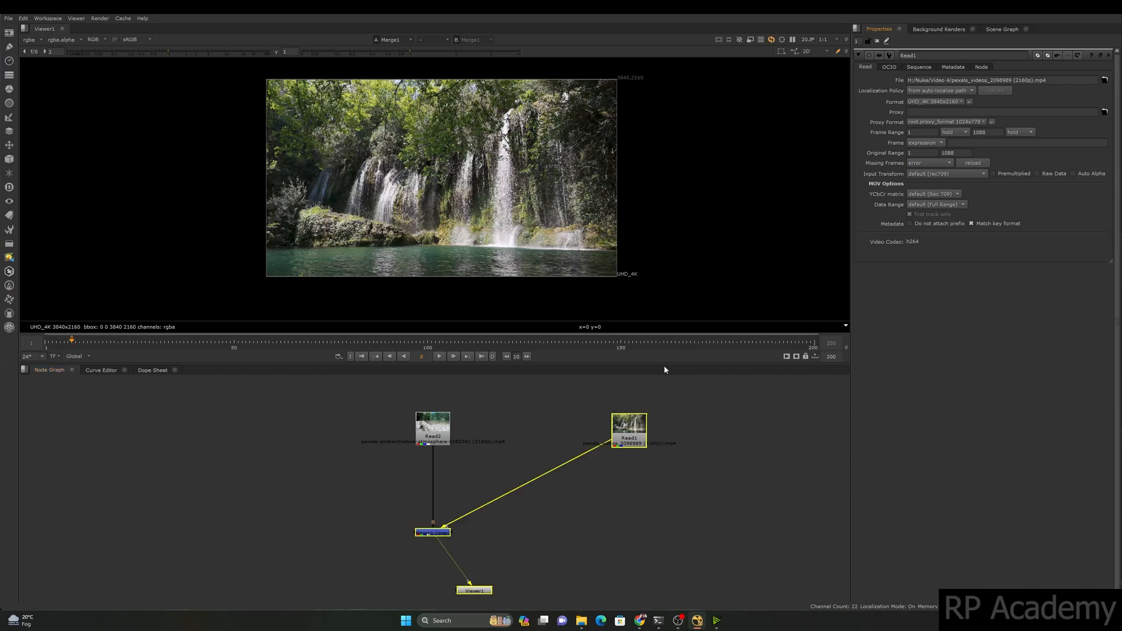
pyautogui.click(631, 425)
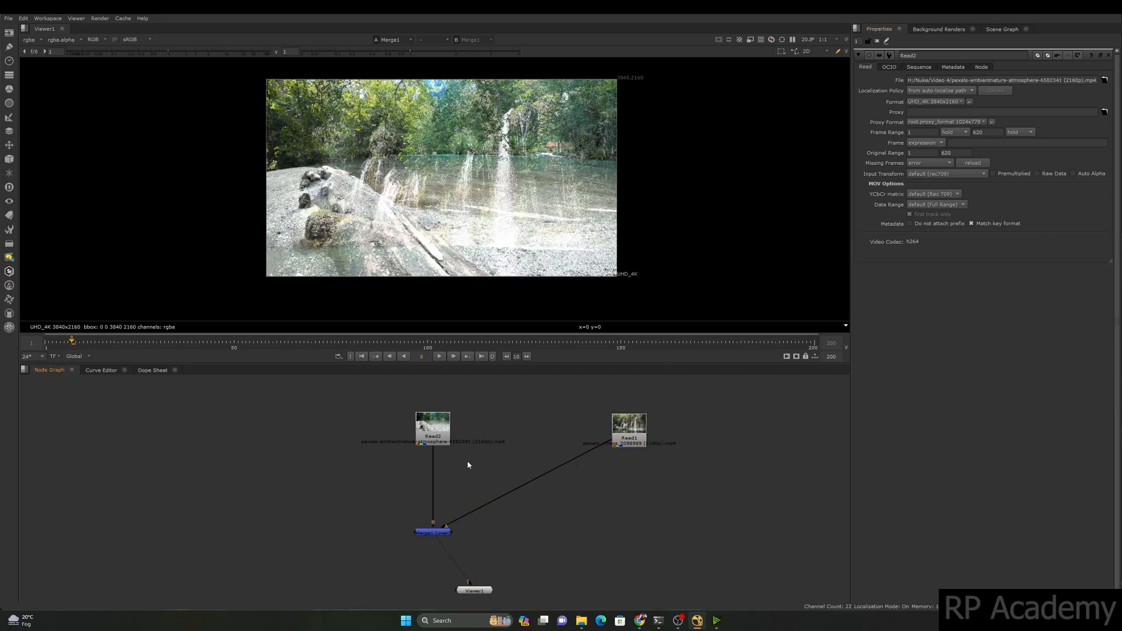
# Add a Shuffle node with its output alpha set to white and insert it directly below Read2
pyautogui.moveTo(467, 460); pyautogui.dragTo(466, 490, button='middle')
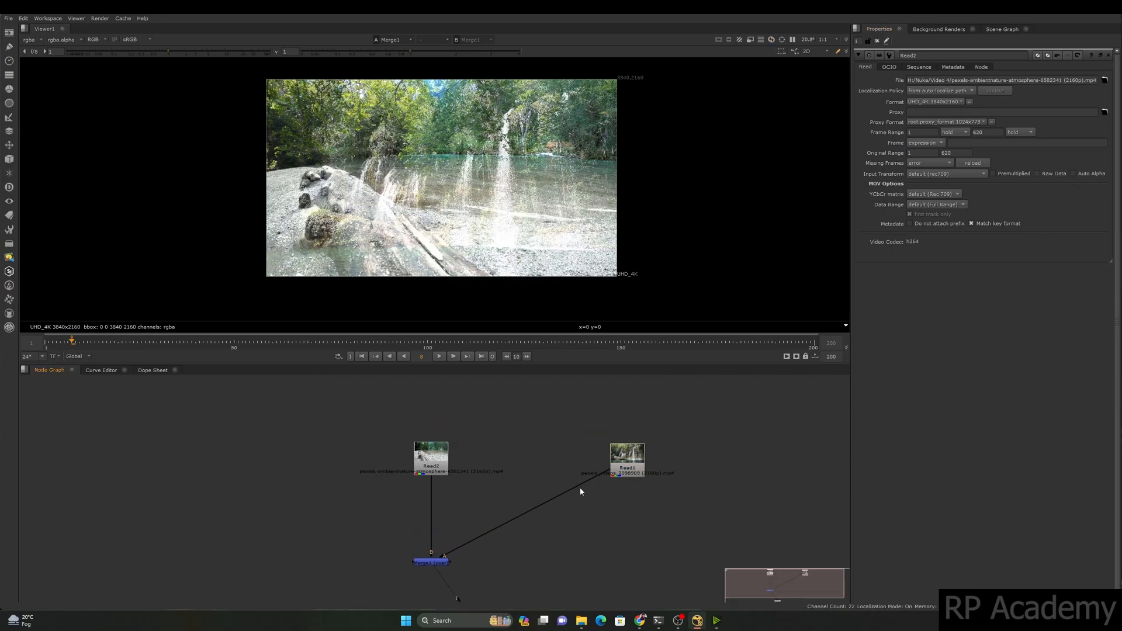
pyautogui.scroll(2, 447, 479)
pyautogui.press('Tab')
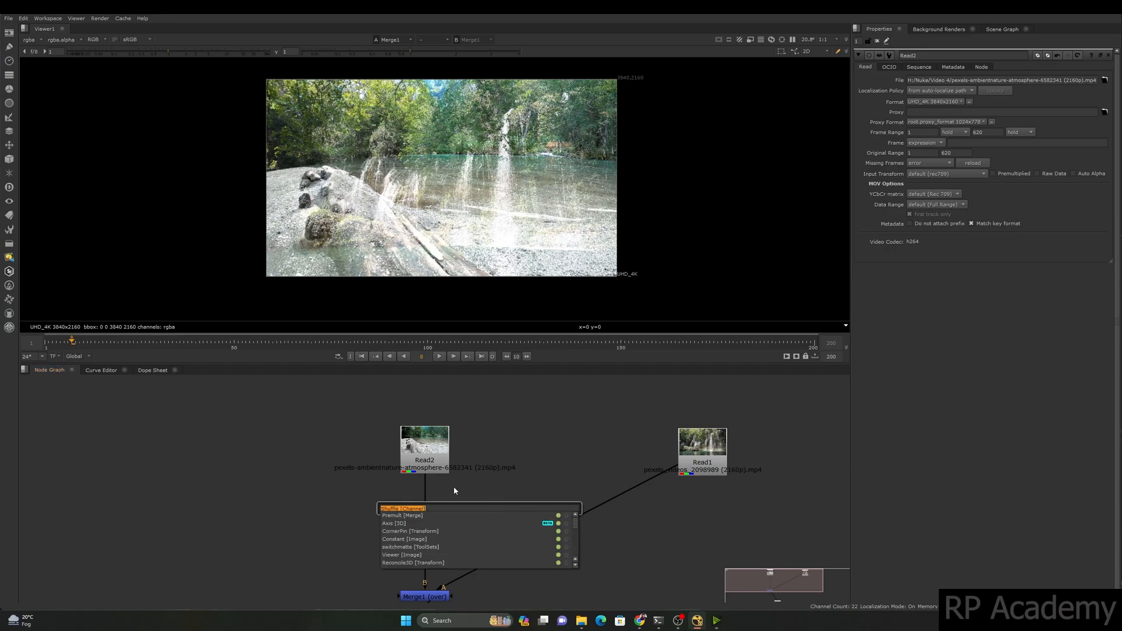
pyautogui.click(406, 510)
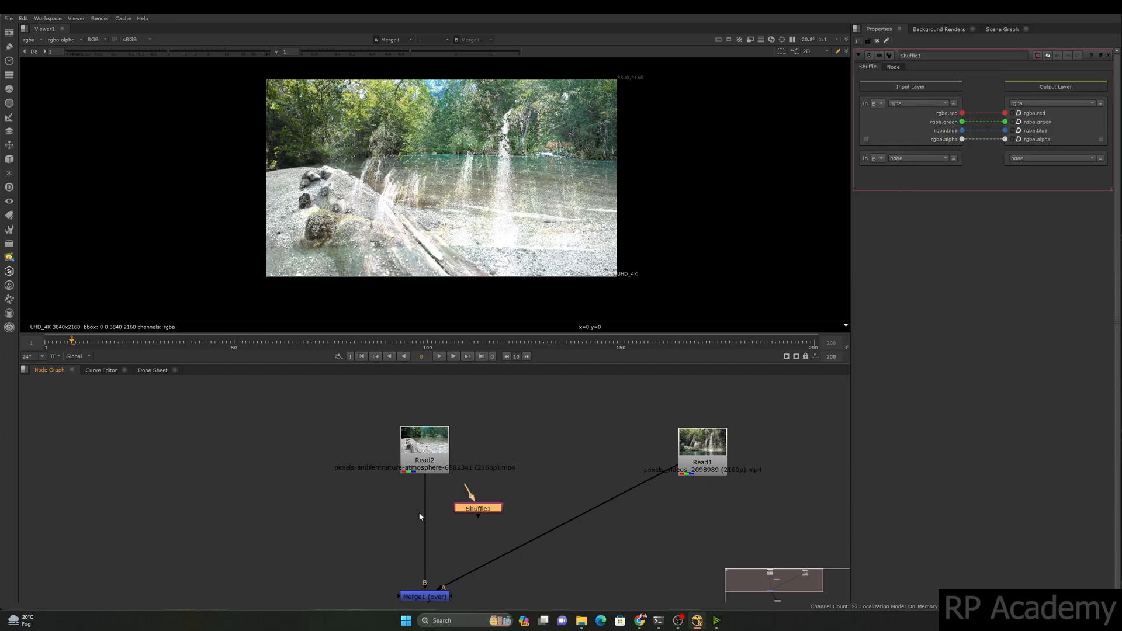
pyautogui.click(1019, 140)
pyautogui.moveTo(503, 513); pyautogui.dragTo(440, 498)
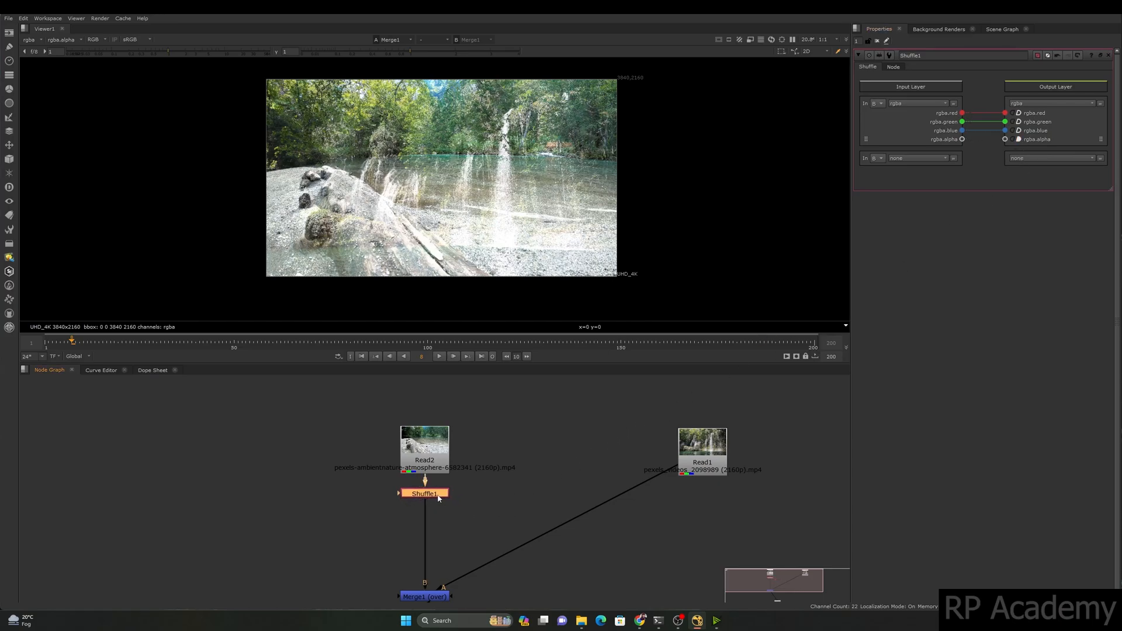
# Paste a copy of the Shuffle node directly below Read1 and show it in the viewer
pyautogui.click(660, 499)
pyautogui.hotkey('ctrl', 'v')
pyautogui.moveTo(662, 498); pyautogui.dragTo(643, 492)
pyautogui.moveTo(645, 491); pyautogui.dragTo(713, 496)
pyautogui.press('1')
pyautogui.click(574, 510)
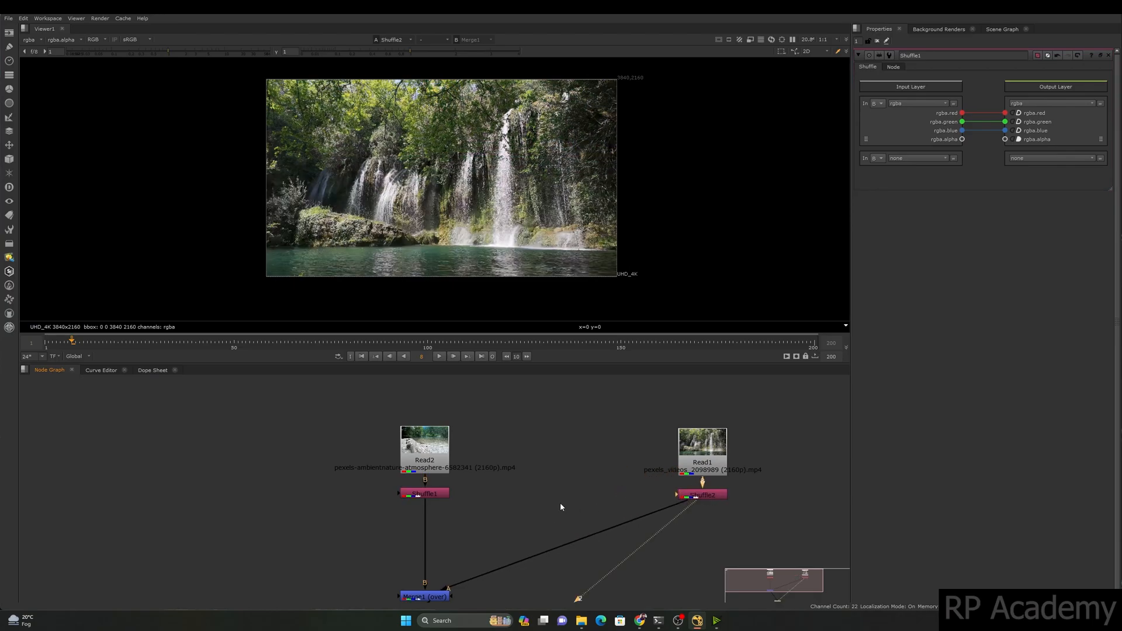
# Compare the Shuffle outputs of the lake and waterfall clips on two viewer inputs
pyautogui.click(441, 496)
pyautogui.press('1')
pyautogui.press('2')
pyautogui.moveTo(830, 486); pyautogui.dragTo(626, 540)
pyautogui.press('1')
pyautogui.press('2')
pyautogui.press('1')
pyautogui.press('2')
# Delete the Shuffle nodes below Read2 and Read1
pyautogui.moveTo(484, 482); pyautogui.dragTo(375, 530)
pyautogui.press('Delete')
pyautogui.moveTo(770, 542); pyautogui.dragTo(646, 485)
pyautogui.press('Delete')
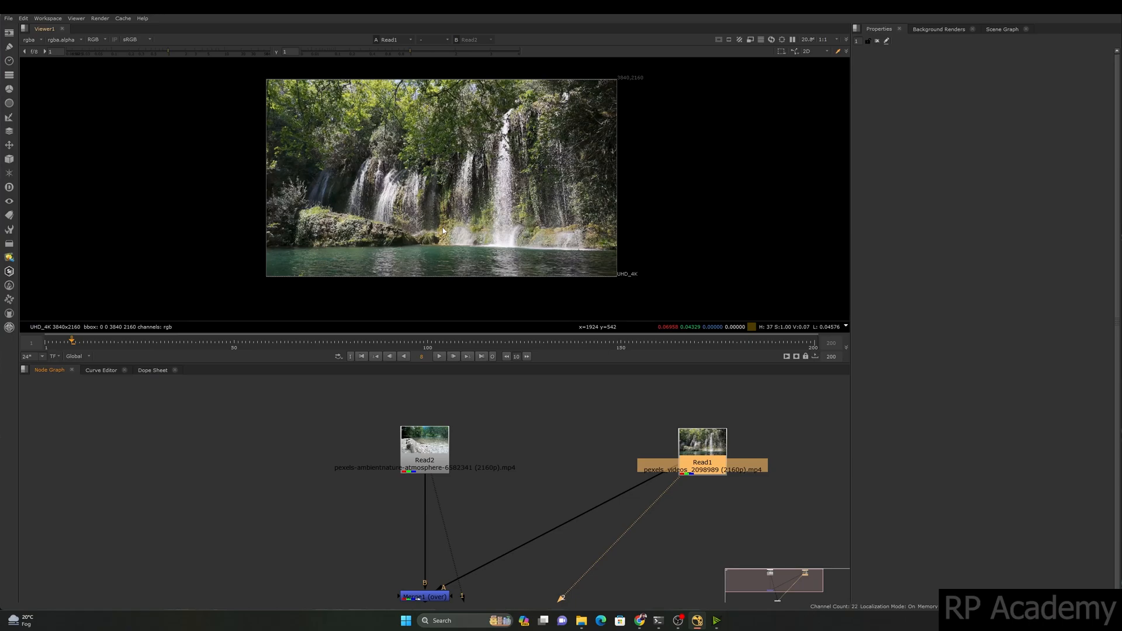
pyautogui.moveTo(485, 387); pyautogui.dragTo(369, 498)
pyautogui.moveTo(384, 477); pyautogui.dragTo(470, 509)
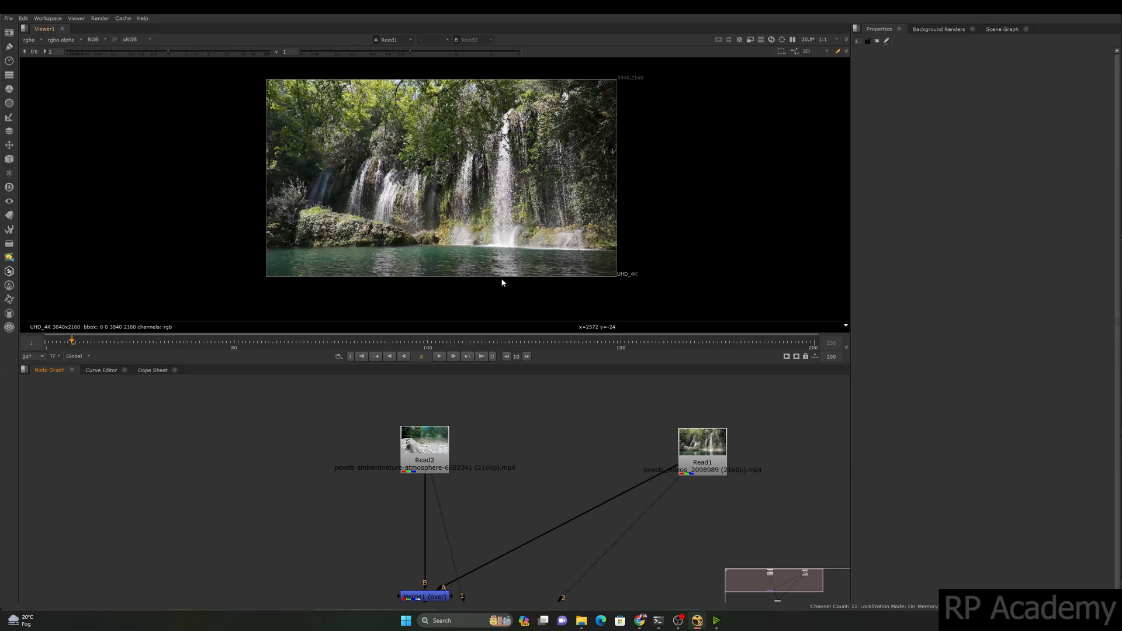
# Show the Merge node's result without the Shuffle nodes in the viewer
pyautogui.click(408, 449)
pyautogui.moveTo(569, 421); pyautogui.dragTo(572, 375, button='middle')
pyautogui.moveTo(492, 474); pyautogui.dragTo(397, 557)
pyautogui.press('1')
pyautogui.click(353, 599)
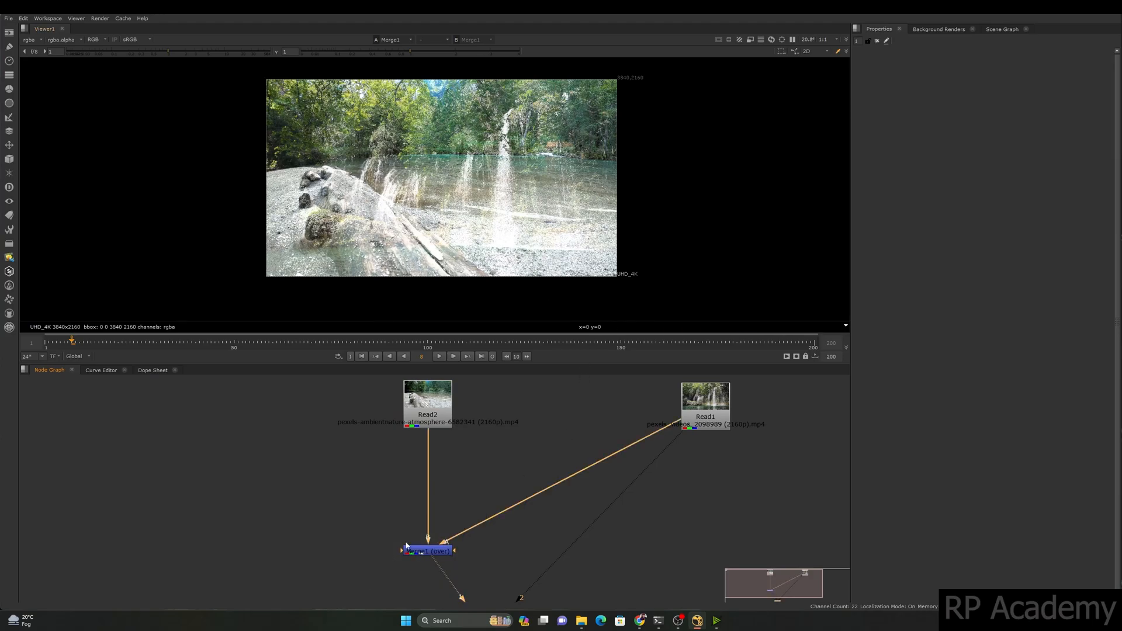
# Switch the viewer between Read2 and Read1 to compare the lake and waterfall frames
pyautogui.click(443, 412)
pyautogui.press('1')
pyautogui.click(466, 396)
pyautogui.moveTo(450, 288); pyautogui.dragTo(425, 309, button='middle')
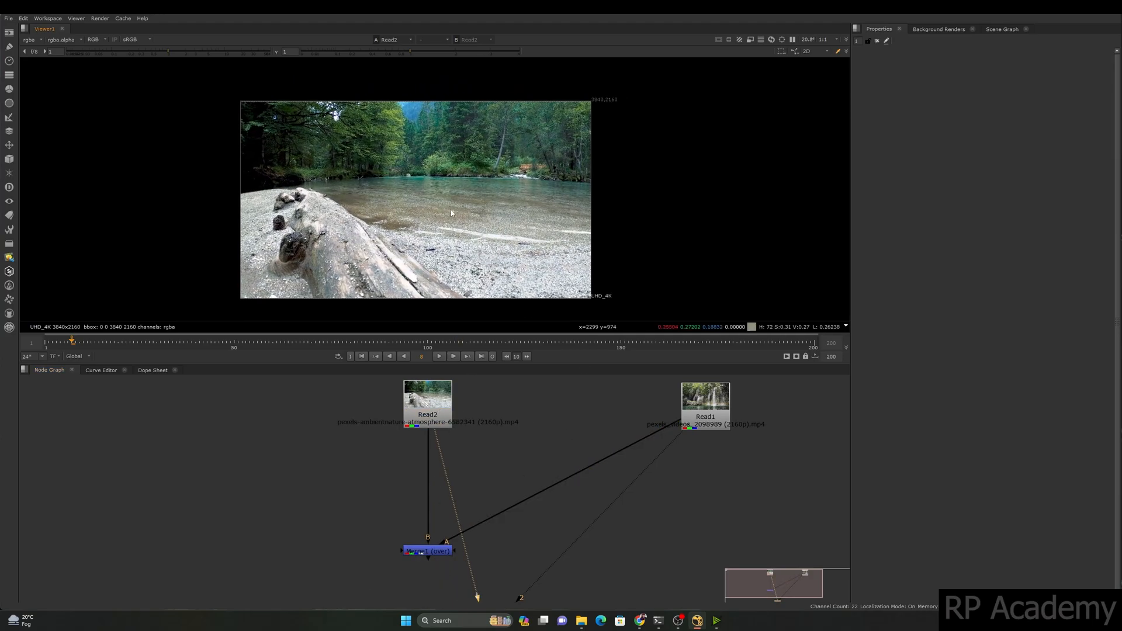
pyautogui.press('2')
pyautogui.press('1')
pyautogui.moveTo(375, 180); pyautogui.dragTo(379, 173, button='middle')
pyautogui.press('2')
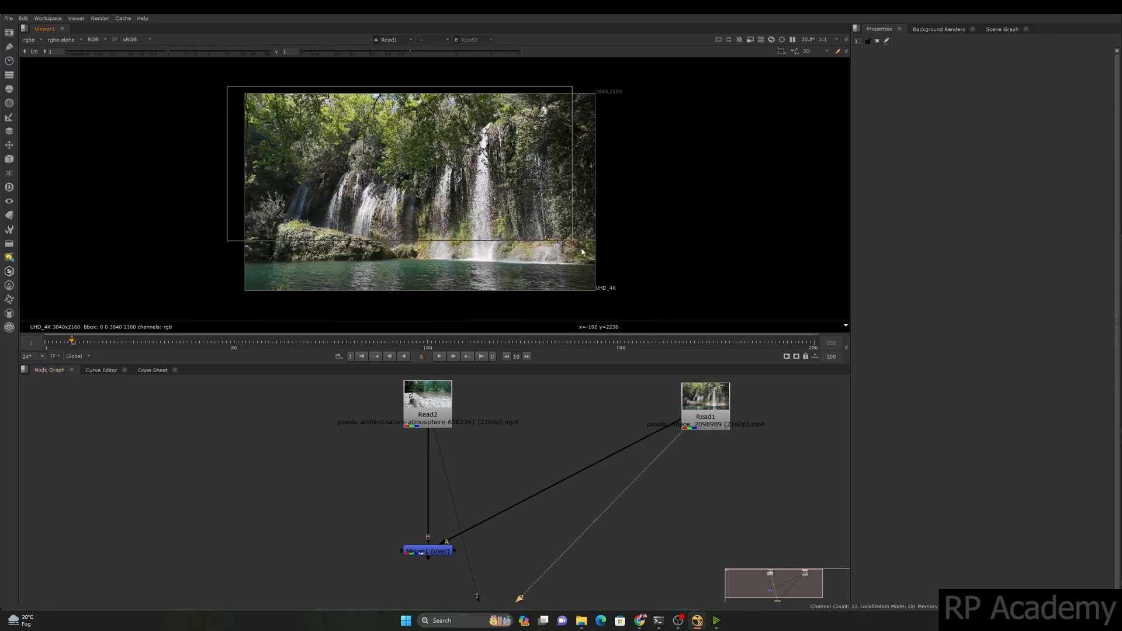
pyautogui.press('1')
pyautogui.moveTo(615, 82); pyautogui.dragTo(405, 174)
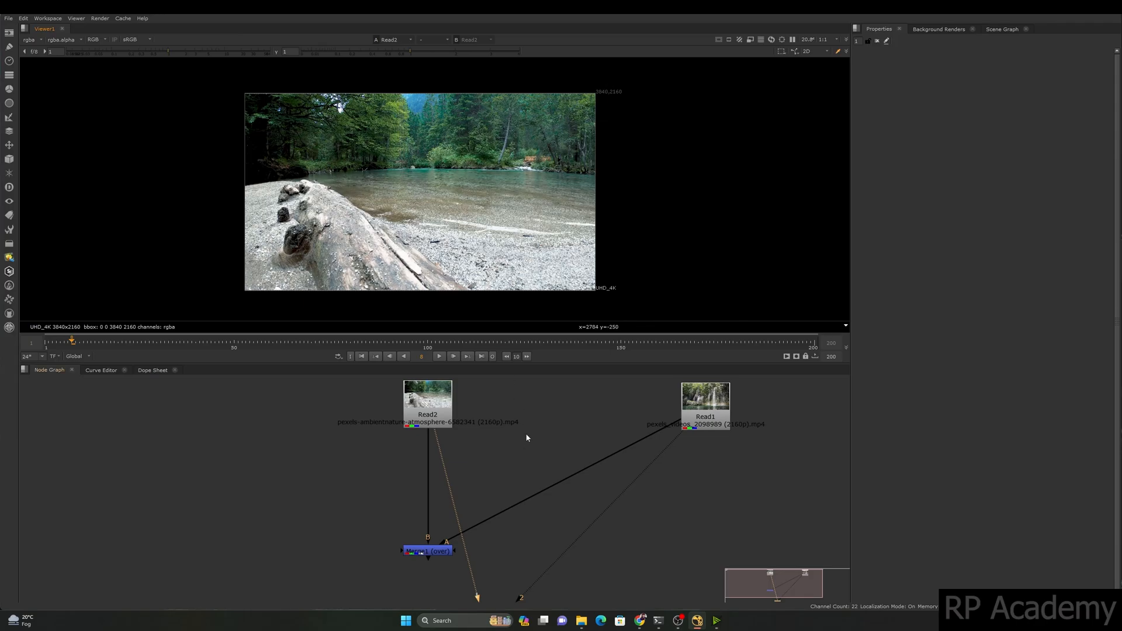
# View the Merge node's result once more and return the viewer to Read2
pyautogui.moveTo(526, 438); pyautogui.dragTo(525, 375, button='middle')
pyautogui.moveTo(383, 450); pyautogui.dragTo(476, 521)
pyautogui.press('1')
pyautogui.moveTo(454, 175); pyautogui.dragTo(434, 201, button='middle')
pyautogui.moveTo(422, 452); pyautogui.dragTo(393, 512, button='middle')
pyautogui.click(393, 417)
pyautogui.press('1')
# Add a Copy node below Read1, feeding its B input, and pull its A input out to the side
pyautogui.moveTo(579, 444); pyautogui.dragTo(554, 424, button='middle')
pyautogui.scroll(-2, 525, 204)
pyautogui.moveTo(637, 432); pyautogui.dragTo(611, 470, button='middle')
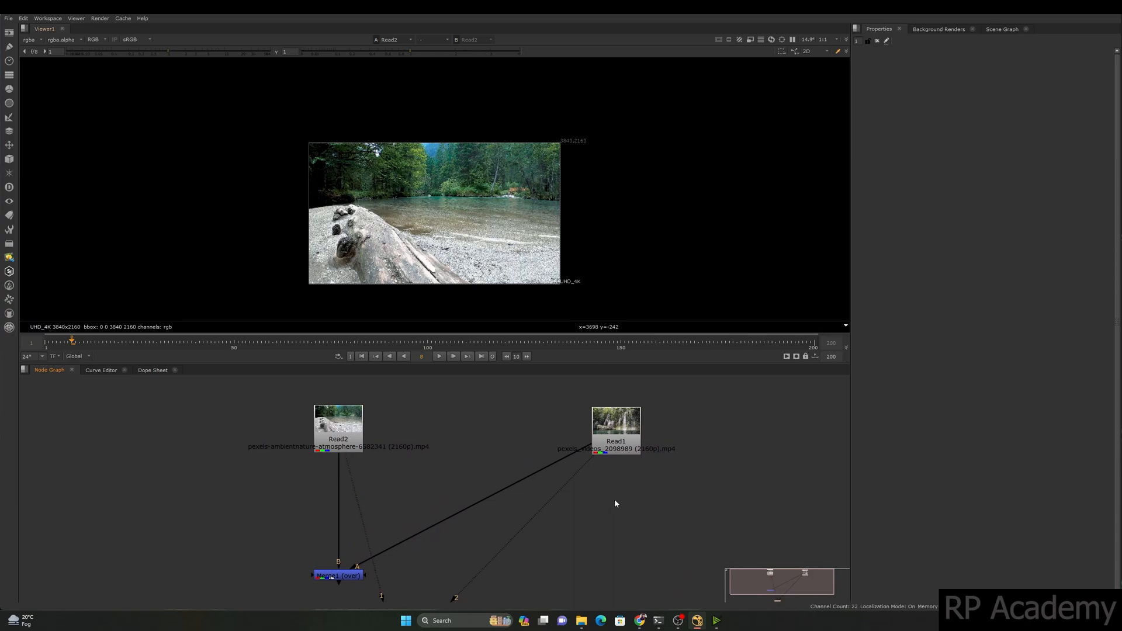
pyautogui.press('k')
pyautogui.moveTo(630, 484); pyautogui.dragTo(619, 431)
pyautogui.moveTo(616, 510); pyautogui.dragTo(677, 476)
# Add a Roto node on the Copy node's A input and show Read1 in the viewer
pyautogui.click(682, 474)
pyautogui.press('o')
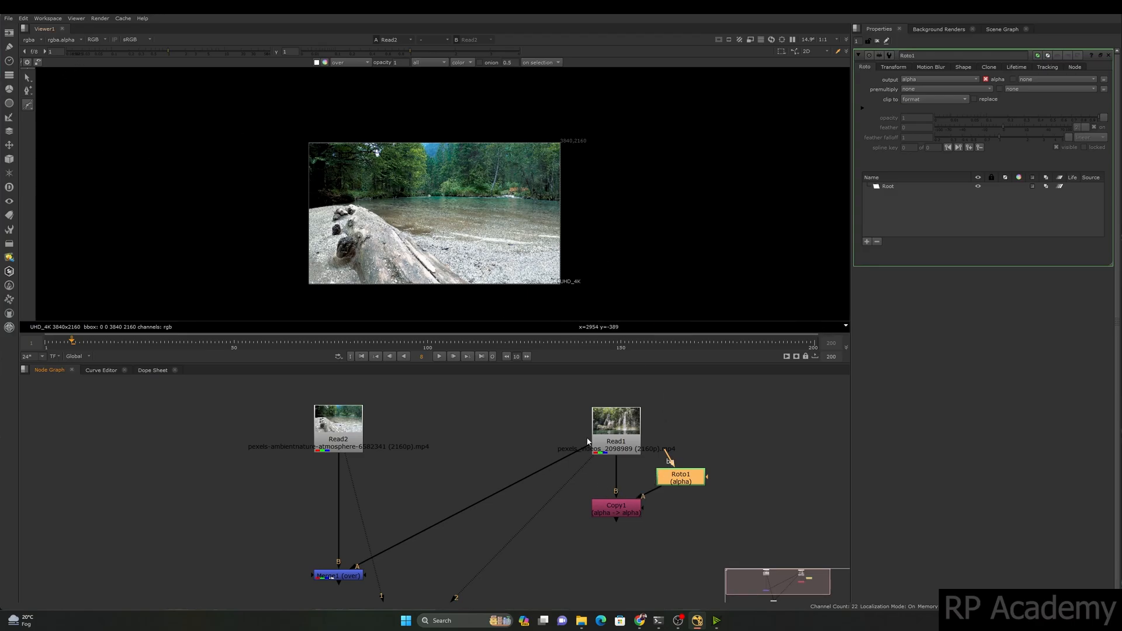
pyautogui.click(601, 445)
pyautogui.press('1')
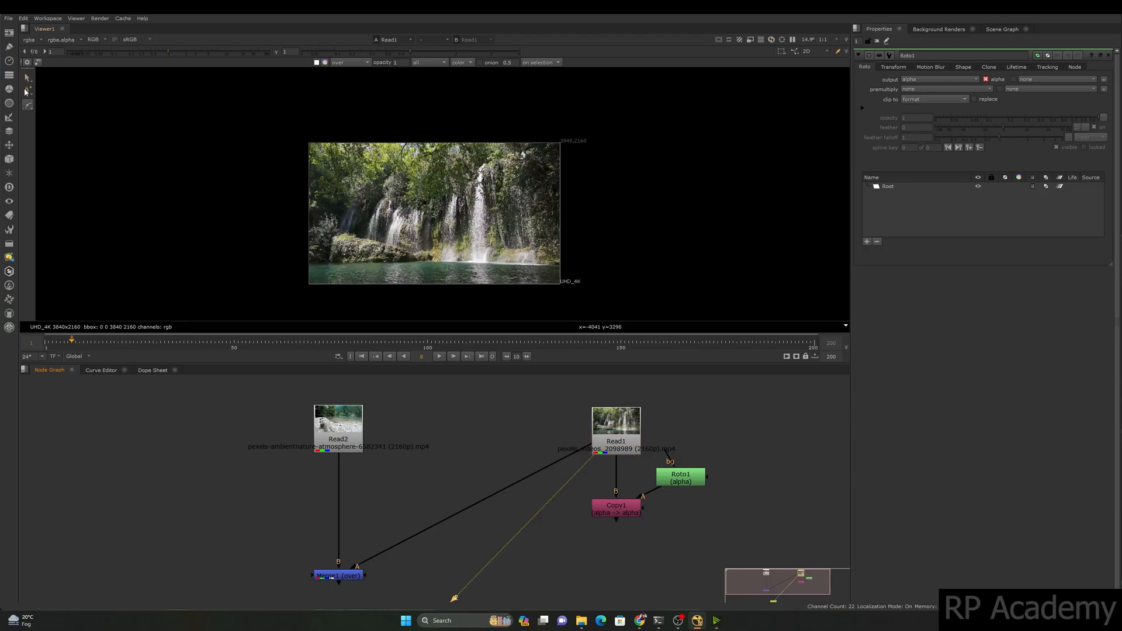
# Draw a closed Bezier shape in Roto1 just inside the edges of the waterfall frame and select all its points
pyautogui.scroll(3, 270, 215)
pyautogui.moveTo(372, 280); pyautogui.dragTo(319, 246, button='middle')
pyautogui.click(328, 245)
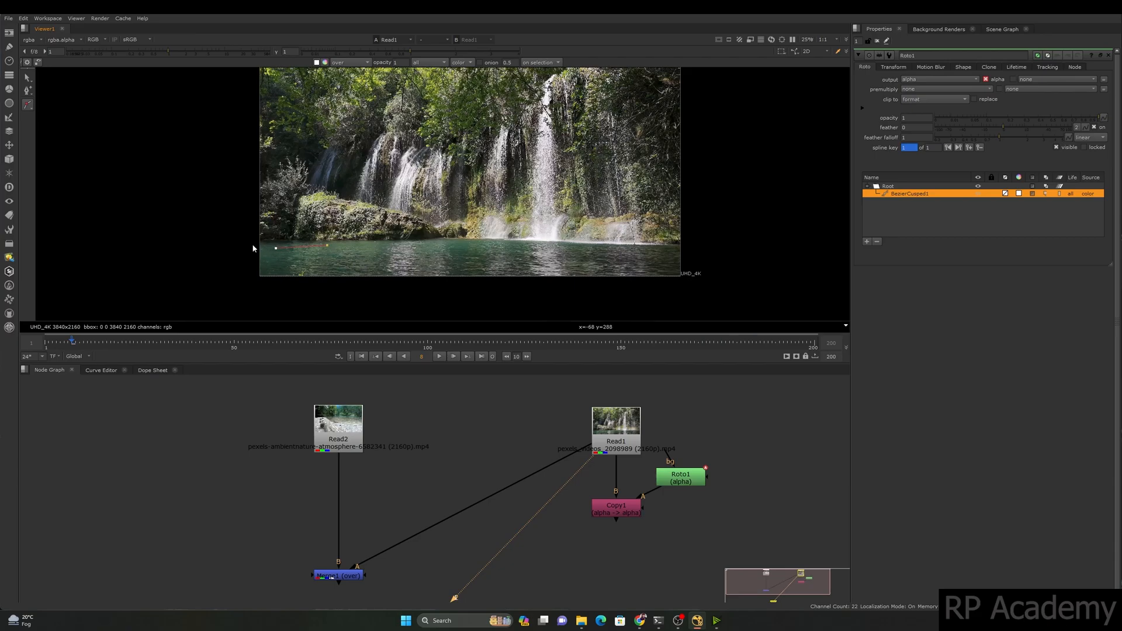
pyautogui.moveTo(267, 74); pyautogui.dragTo(259, 144, button='middle')
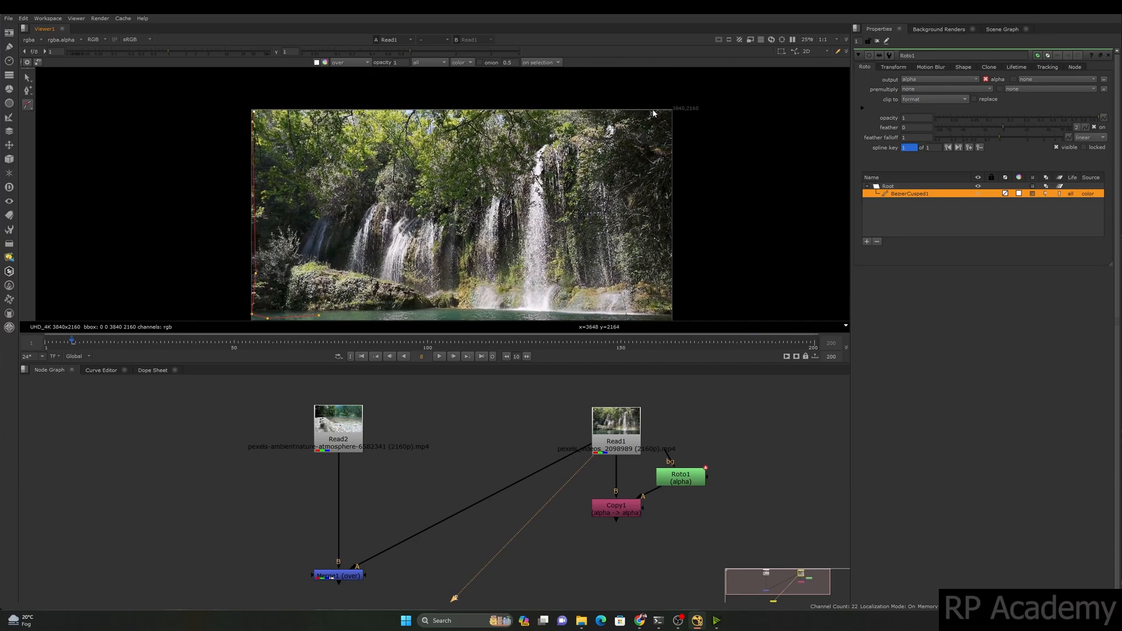
pyautogui.scroll(-2, 666, 114)
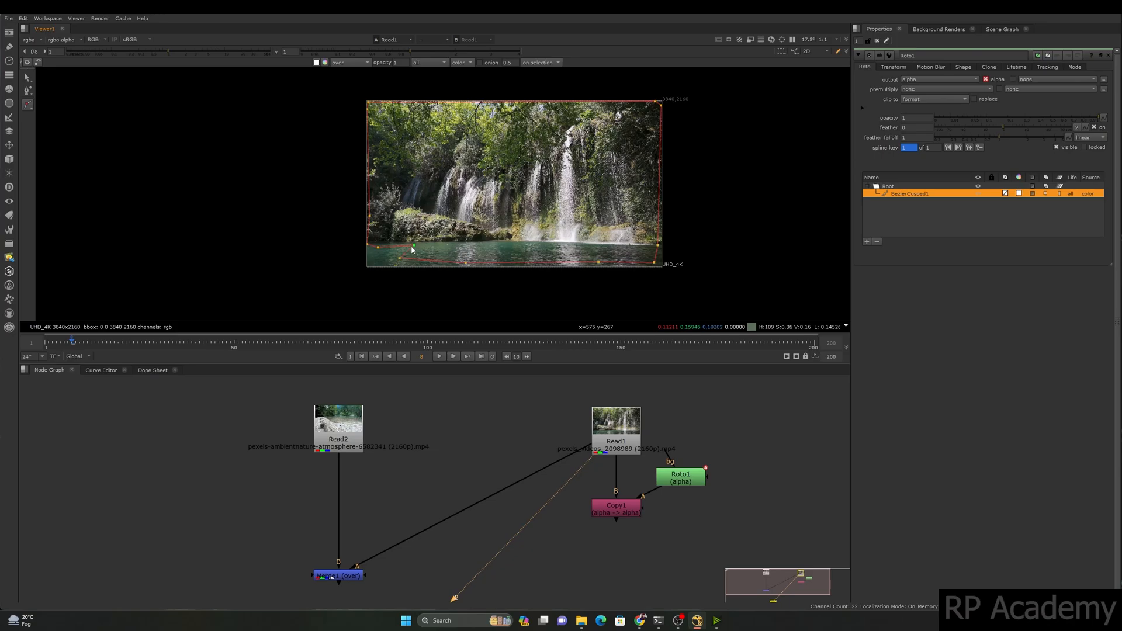
pyautogui.press('q')
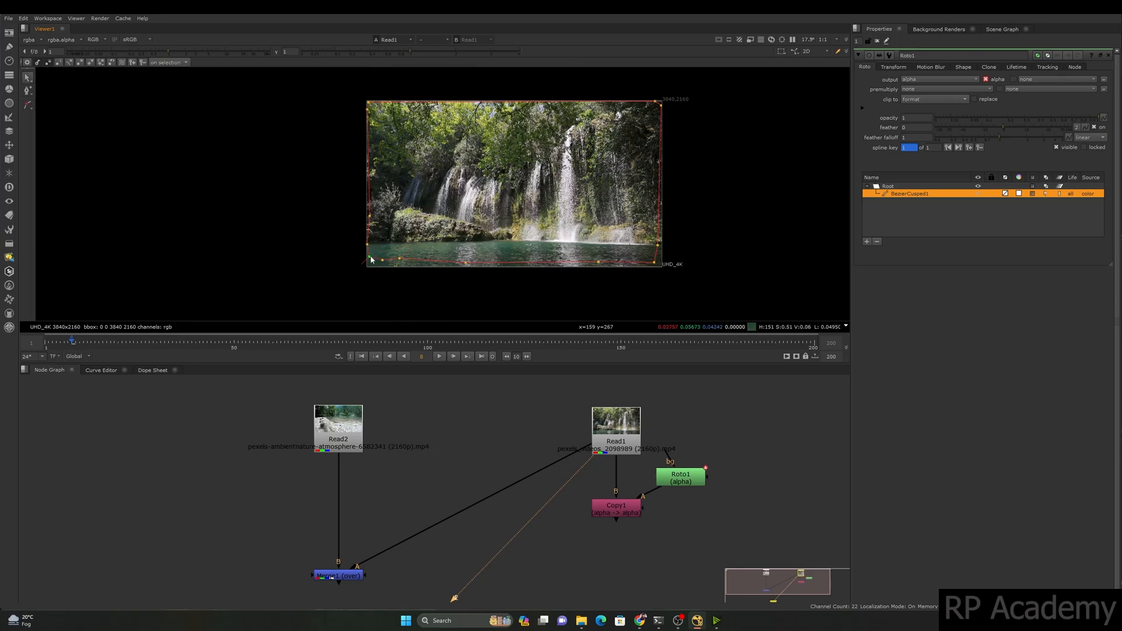
pyautogui.moveTo(331, 283); pyautogui.dragTo(704, 103)
pyautogui.scroll(2, 590, 241)
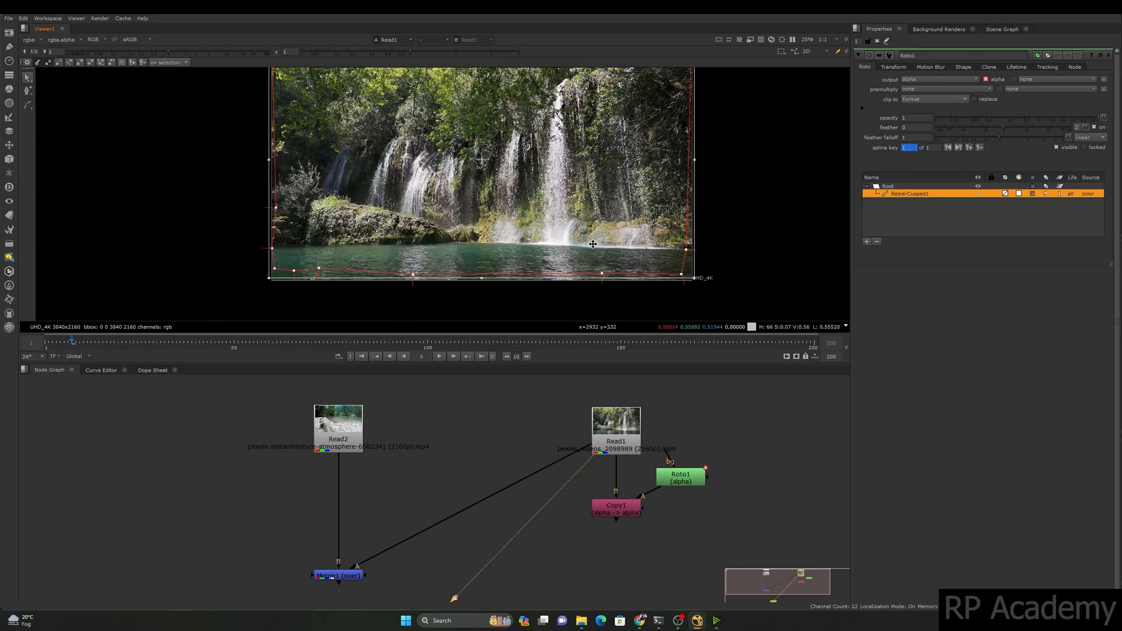
pyautogui.moveTo(592, 244); pyautogui.dragTo(592, 193, button='middle')
pyautogui.scroll(1, 672, 225)
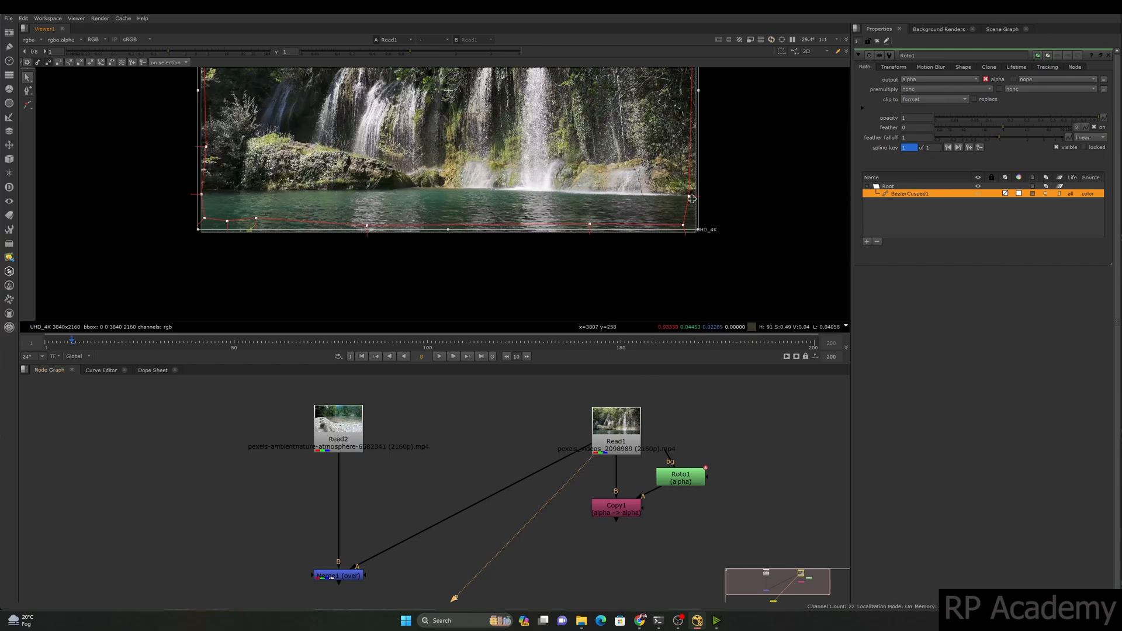
pyautogui.scroll(4, 263, 215)
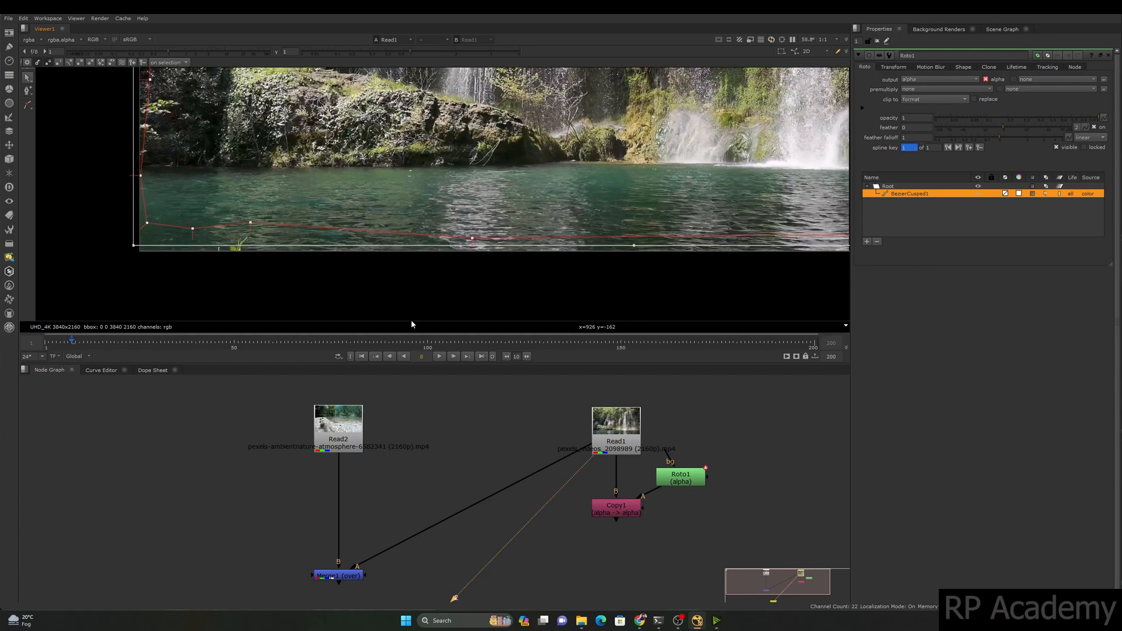
# Add a Premult node directly below the Copy node and show its result in the viewer
pyautogui.press('Tab')
pyautogui.write('premult')
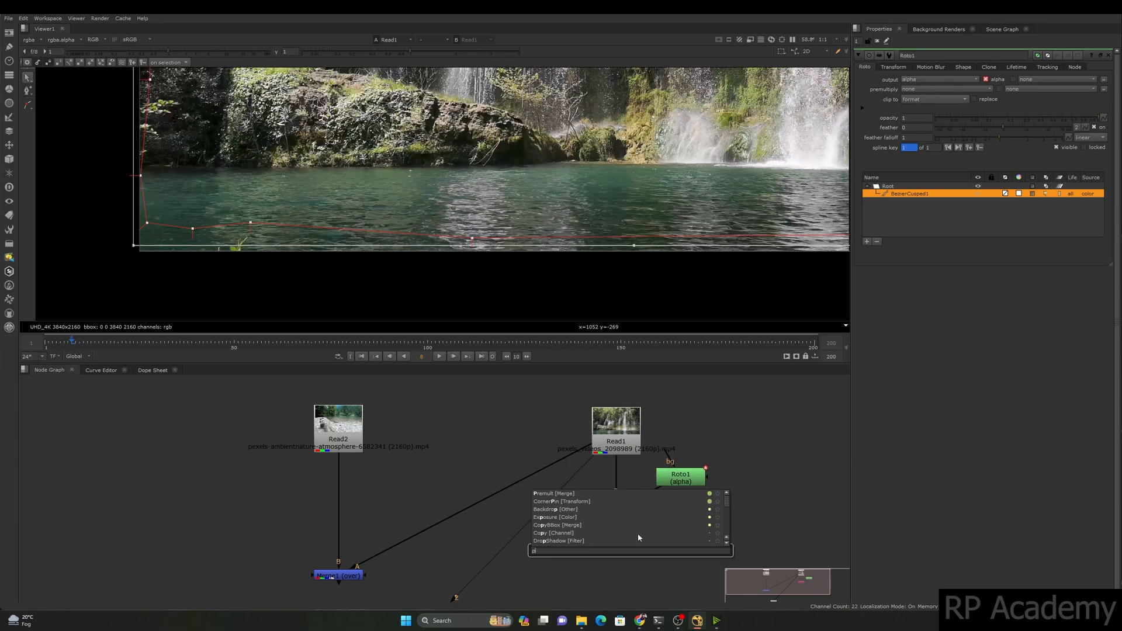
pyautogui.press('Return')
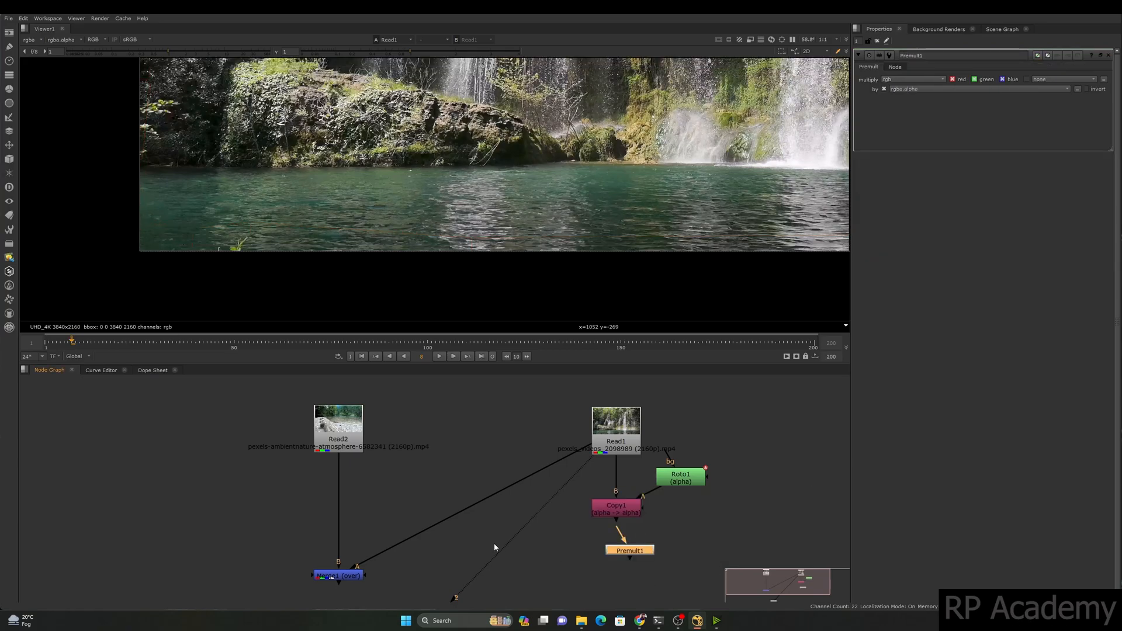
pyautogui.moveTo(622, 516); pyautogui.dragTo(622, 514)
pyautogui.moveTo(632, 552); pyautogui.dragTo(618, 555)
pyautogui.press('1')
pyautogui.scroll(-5, 444, 242)
pyautogui.scroll(3, 378, 243)
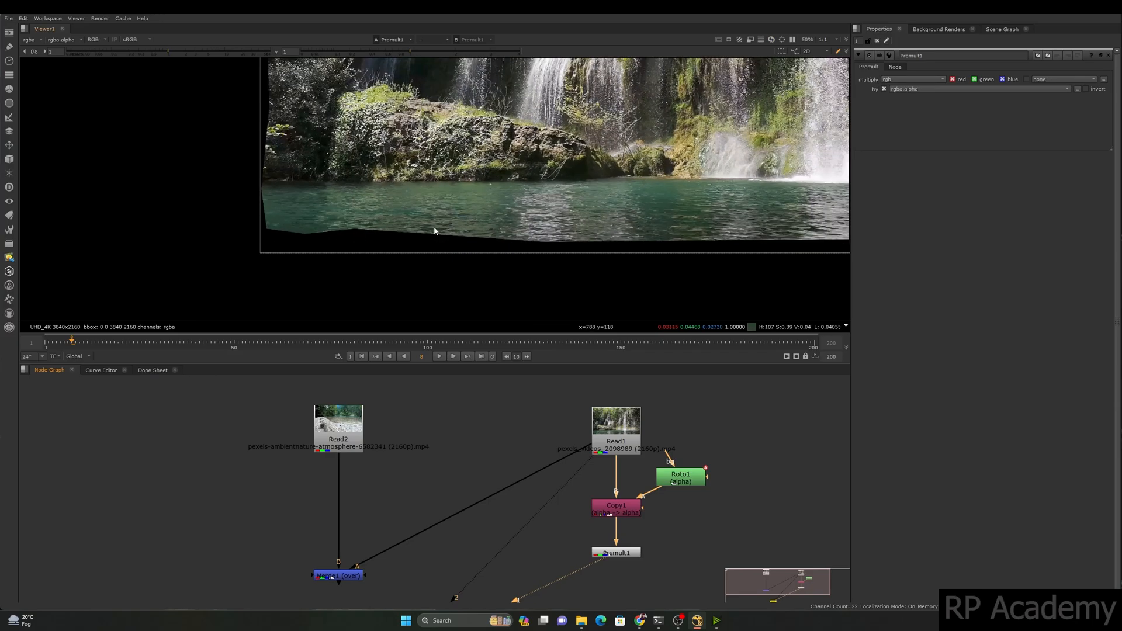
# Reopen Roto1's properties, select all points of the Bezier shape and smooth them
pyautogui.click(678, 480)
pyautogui.doubleClick(678, 481)
pyautogui.scroll(-4, 416, 190)
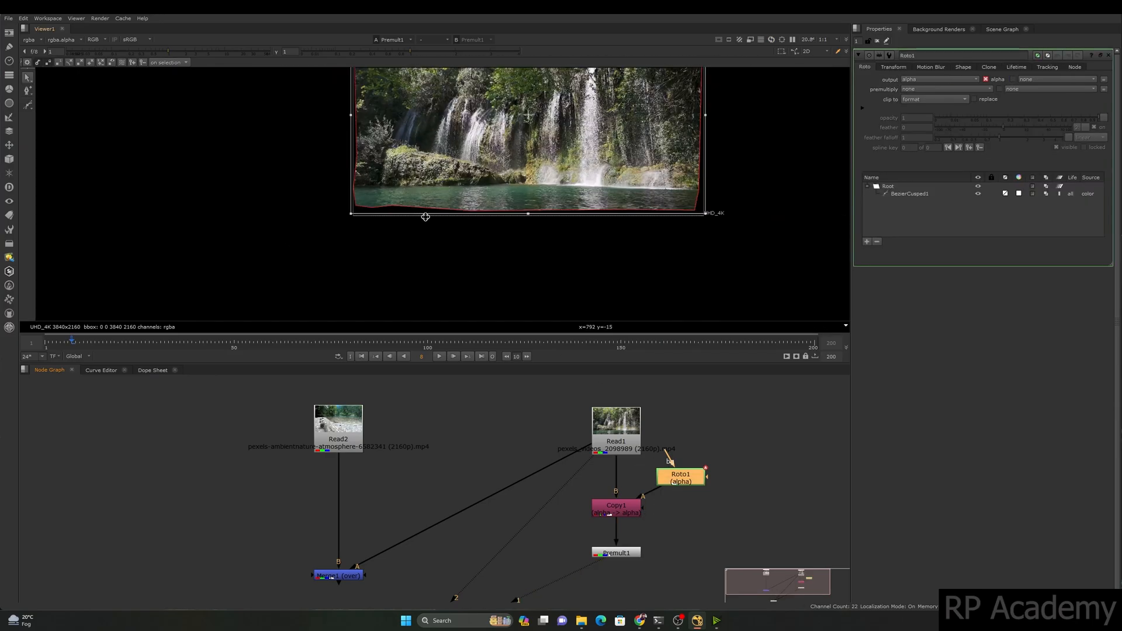
pyautogui.scroll(-5, 428, 211)
pyautogui.moveTo(326, 251); pyautogui.dragTo(579, 113)
pyautogui.scroll(3, 485, 175)
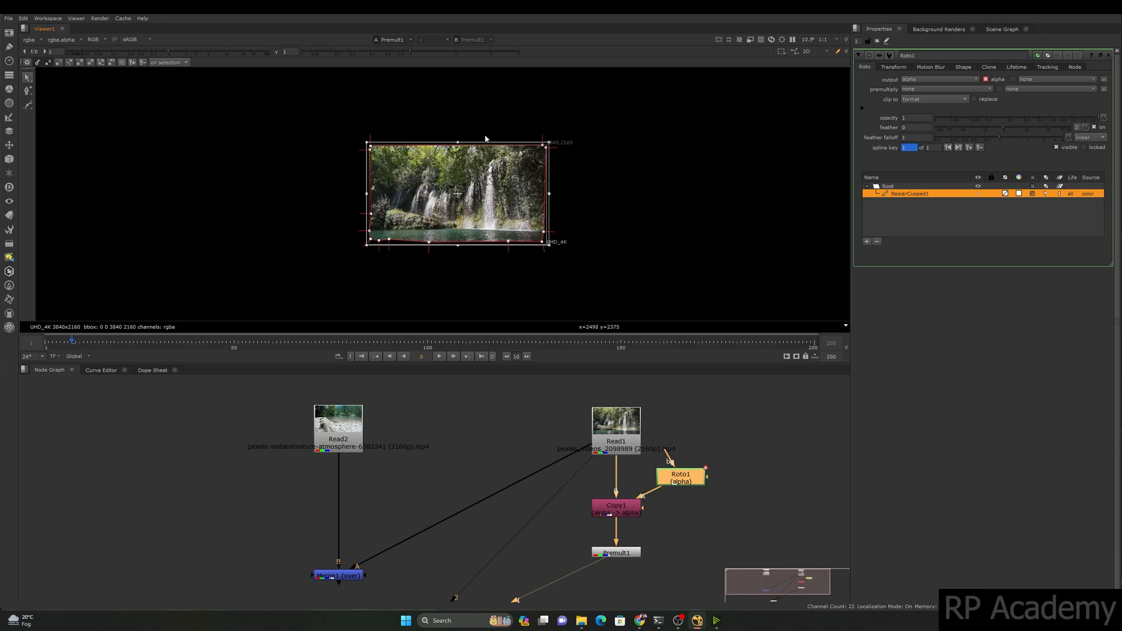
pyautogui.scroll(1, 403, 275)
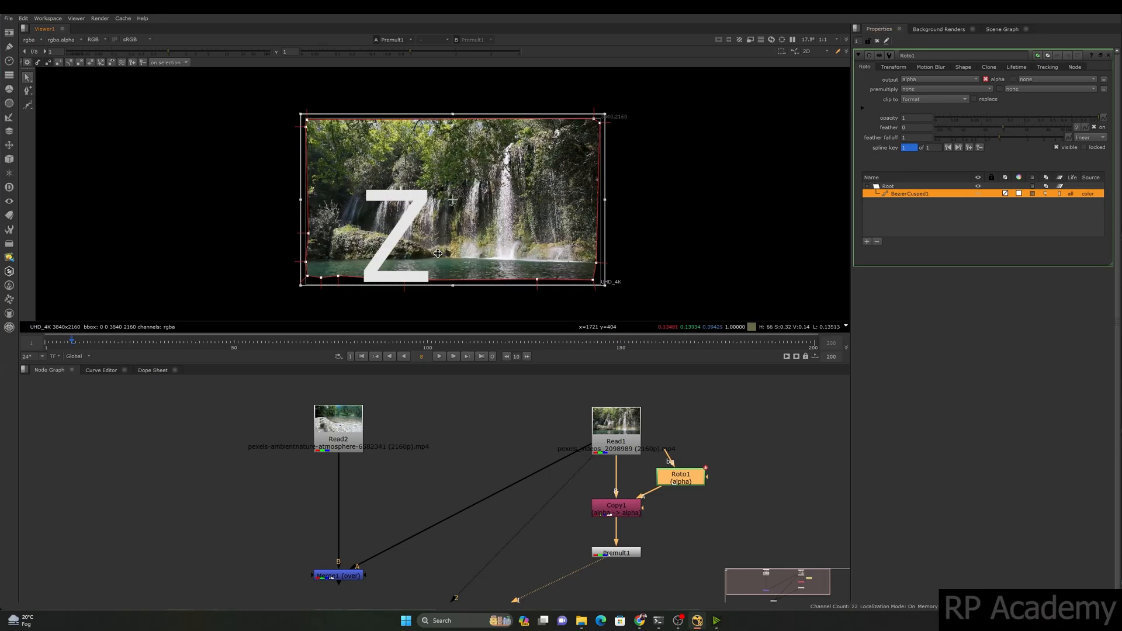
pyautogui.scroll(4, 409, 266)
pyautogui.moveTo(392, 251); pyautogui.dragTo(463, 181, button='middle')
pyautogui.scroll(4, 326, 253)
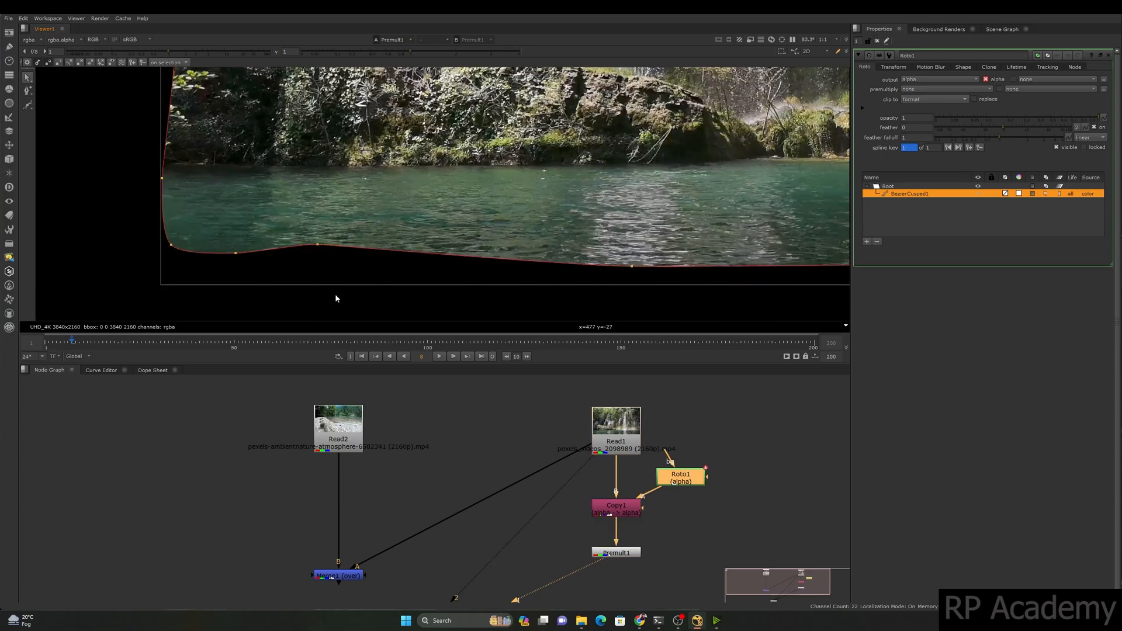
# Lower the raised point near the roto shape's lower-left corner to flatten the bump in the lower edge
pyautogui.scroll(3, 309, 252)
pyautogui.moveTo(313, 237); pyautogui.dragTo(348, 253)
pyautogui.scroll(-6, 328, 254)
pyautogui.scroll(-4, 328, 256)
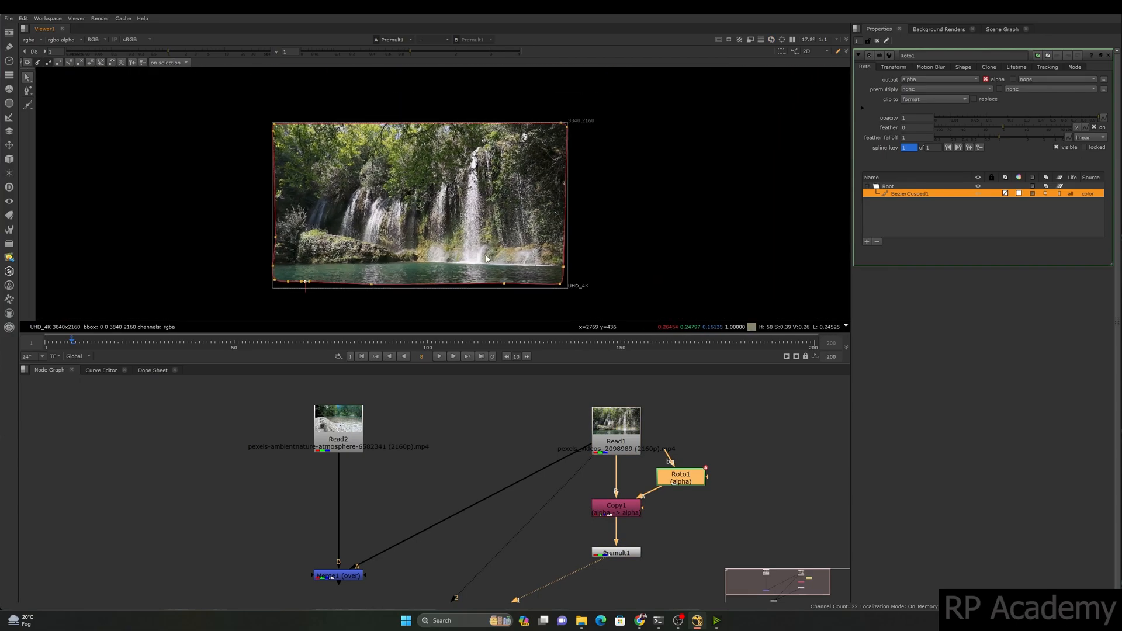
# Reconnect the Merge node's A input to the Premult node and view the merged result with the roto points deselected
pyautogui.moveTo(601, 533); pyautogui.dragTo(631, 430, button='middle')
pyautogui.scroll(-2, 547, 521)
pyautogui.moveTo(543, 423); pyautogui.dragTo(421, 487)
pyautogui.scroll(3, 368, 260)
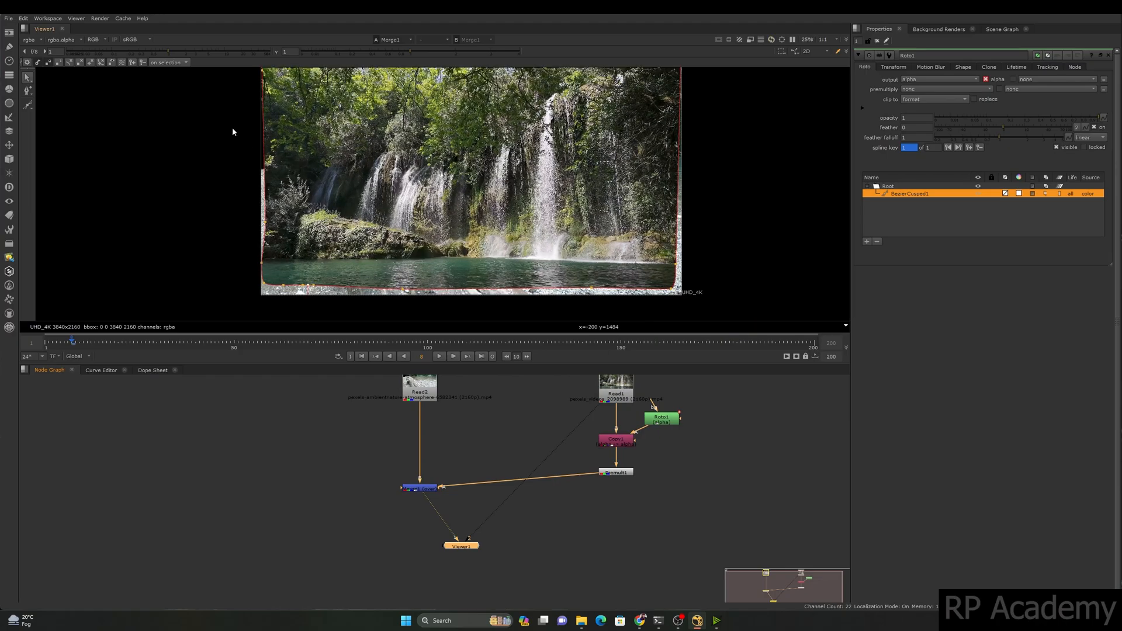
pyautogui.click(785, 195)
pyautogui.scroll(-1, 571, 212)
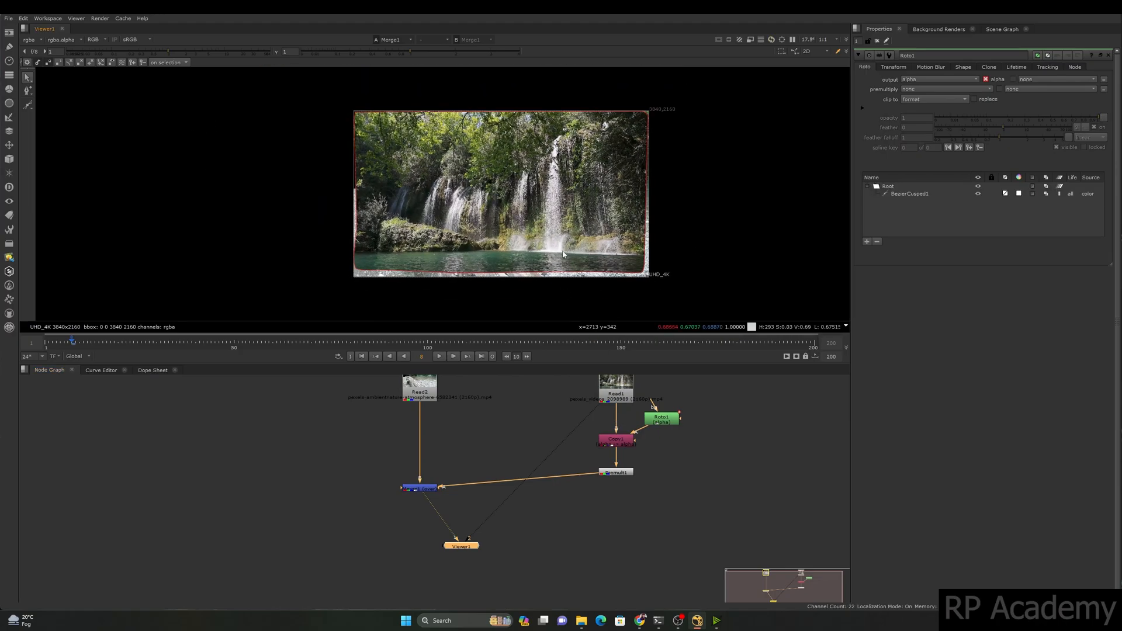
pyautogui.click(645, 531)
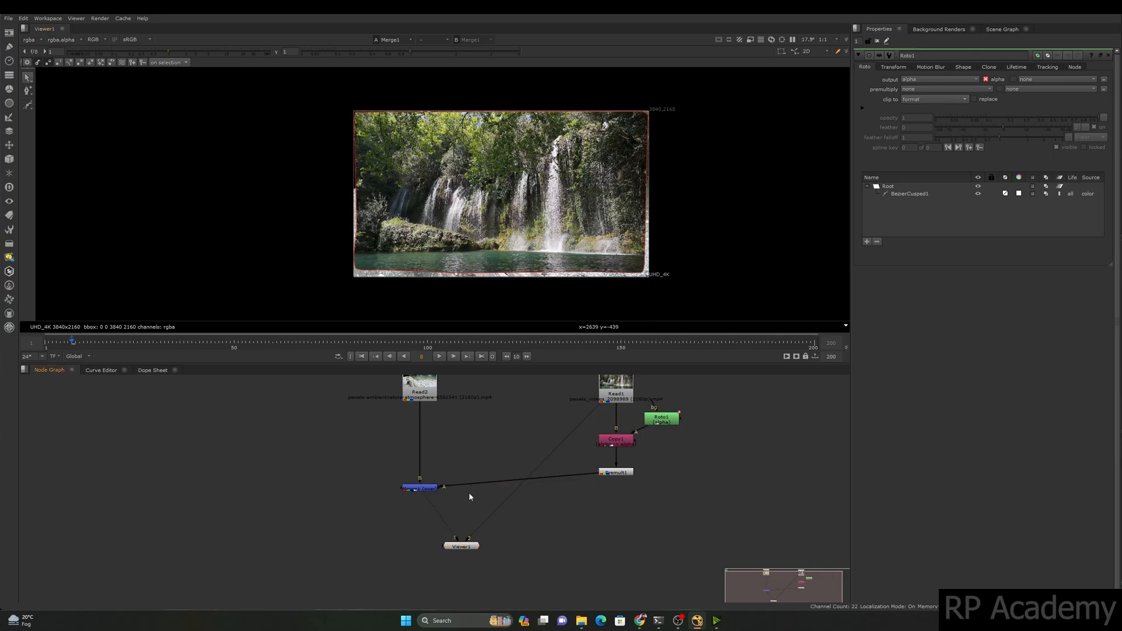
# Lower the Merge node to make room, insert a Transform node between Premult and Merge, and open its properties
pyautogui.click(420, 488)
pyautogui.moveTo(420, 491); pyautogui.dragTo(417, 536)
pyautogui.click(584, 530)
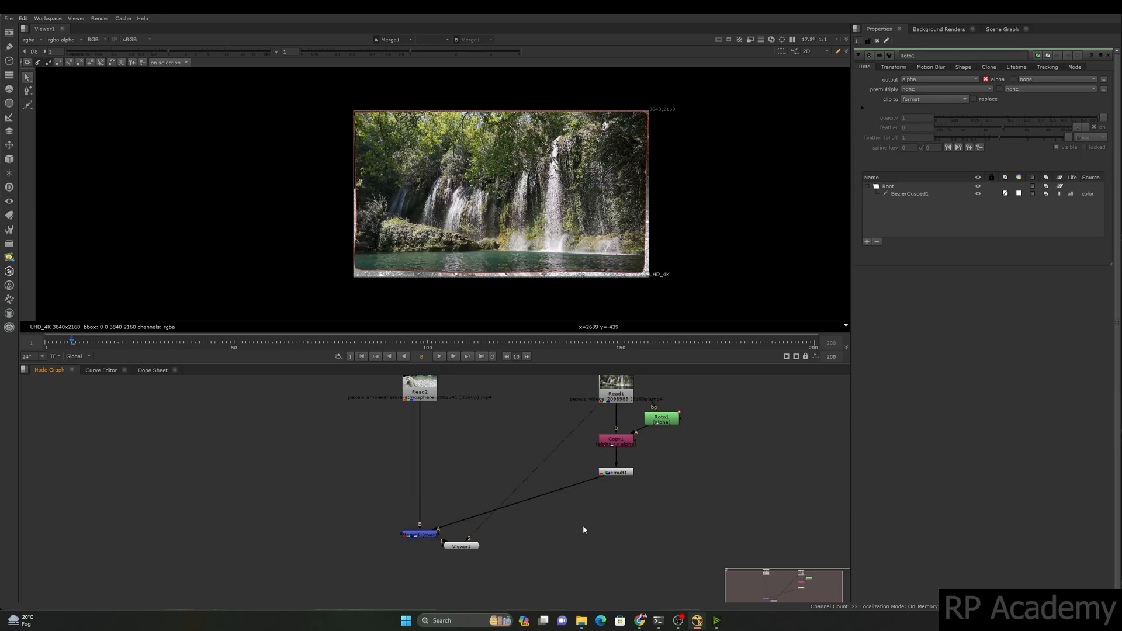
pyautogui.press('t')
pyautogui.press('g')
pyautogui.press('Delete')
pyautogui.moveTo(581, 530); pyautogui.dragTo(622, 499)
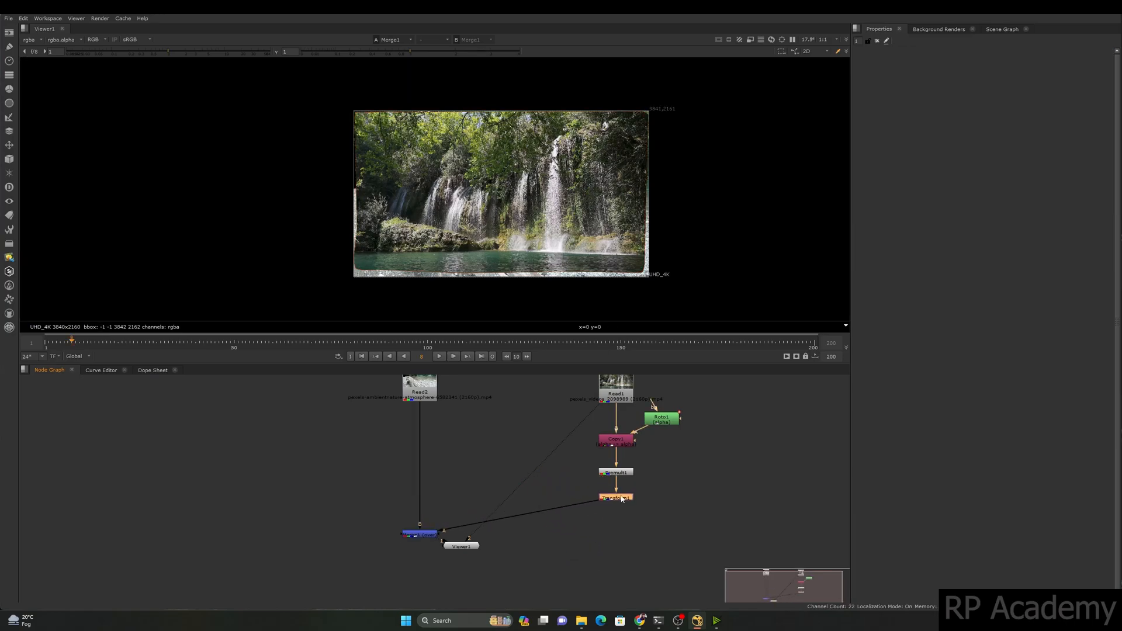
pyautogui.doubleClick(621, 498)
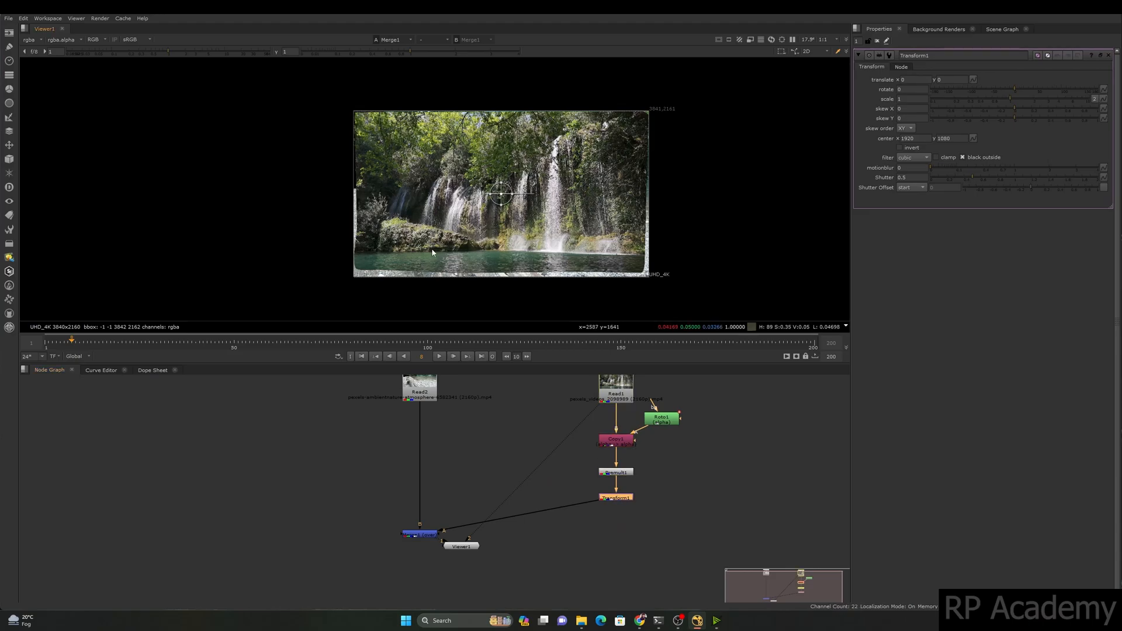
# Try a scale of -1 on the Transform node
pyautogui.click(906, 100)
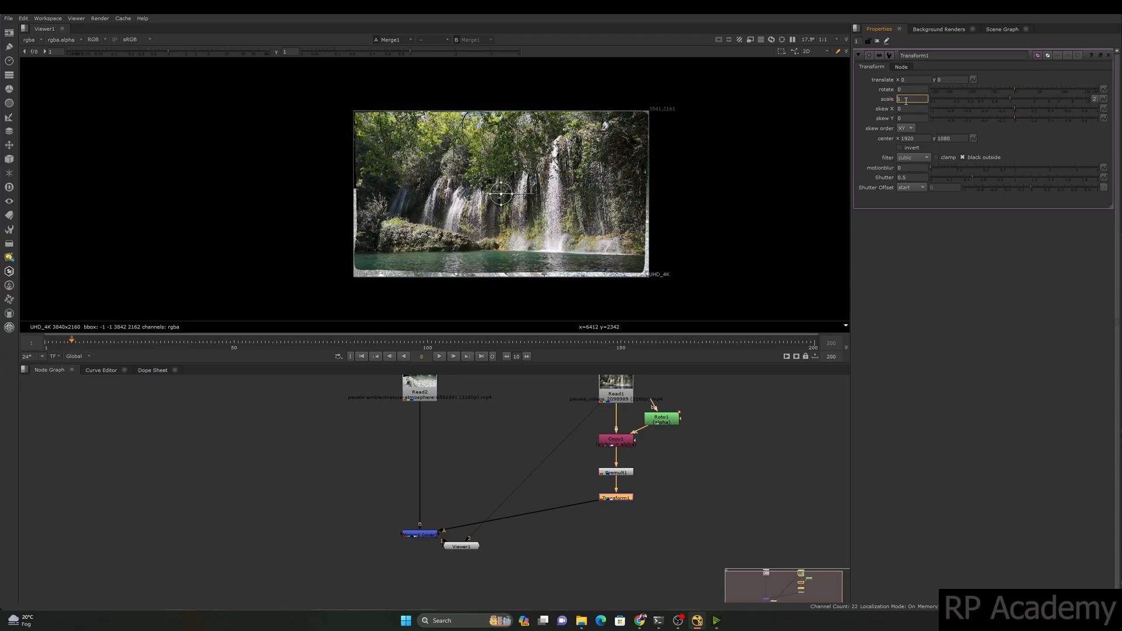
pyautogui.write('-1')
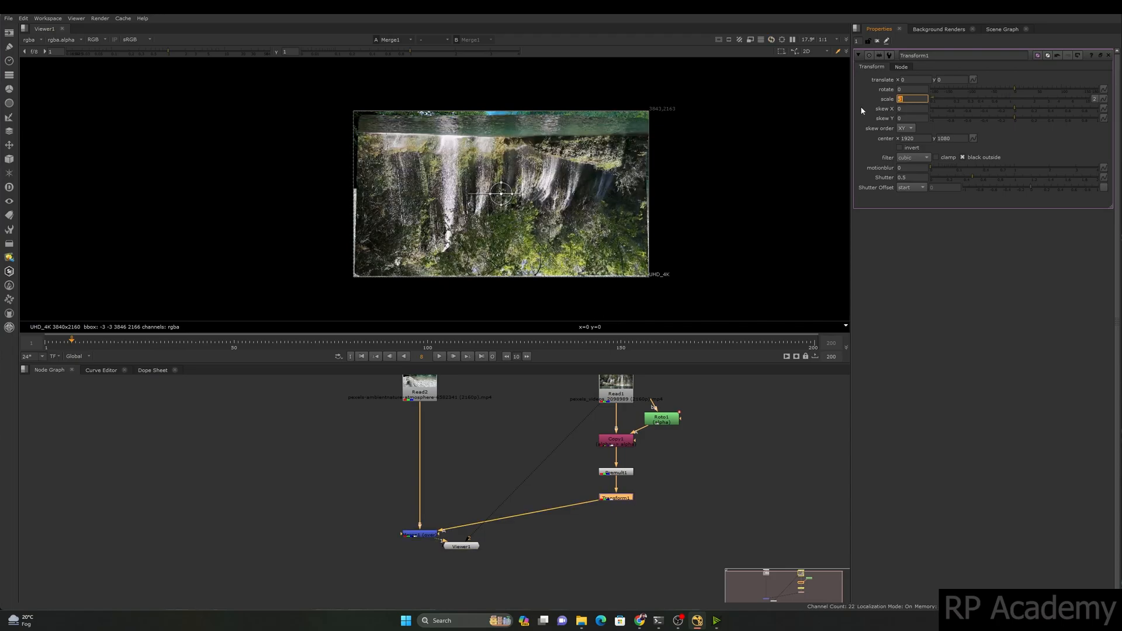
pyautogui.press('Return')
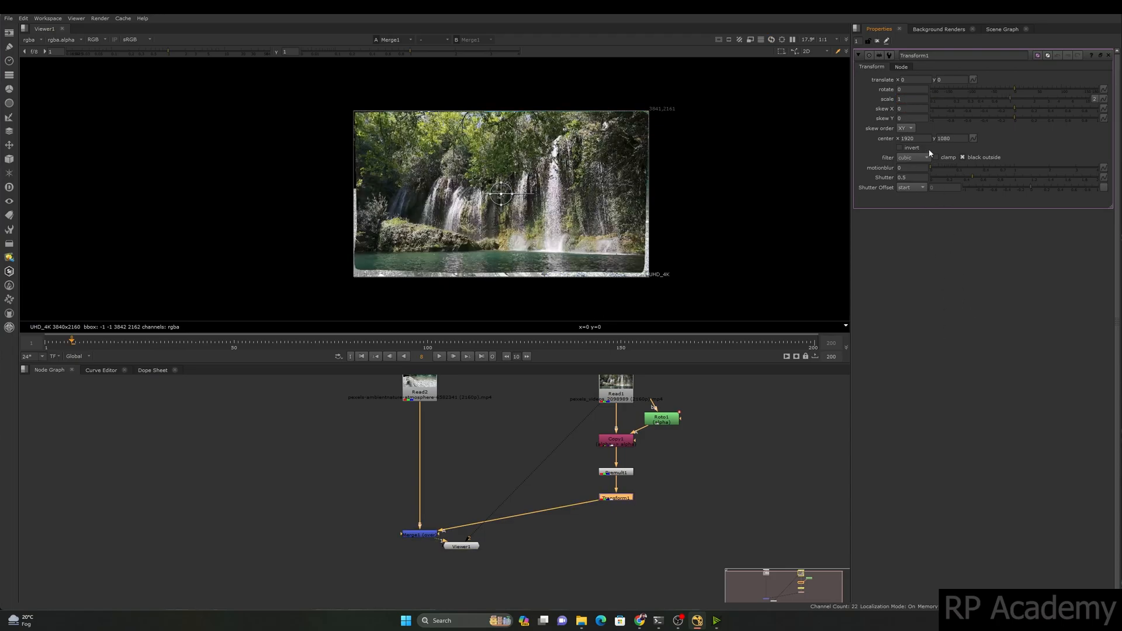
# Scale the waterfall down to 0.7 and move it over the far end of the lake, at about x 890, y 794
pyautogui.press('Down')
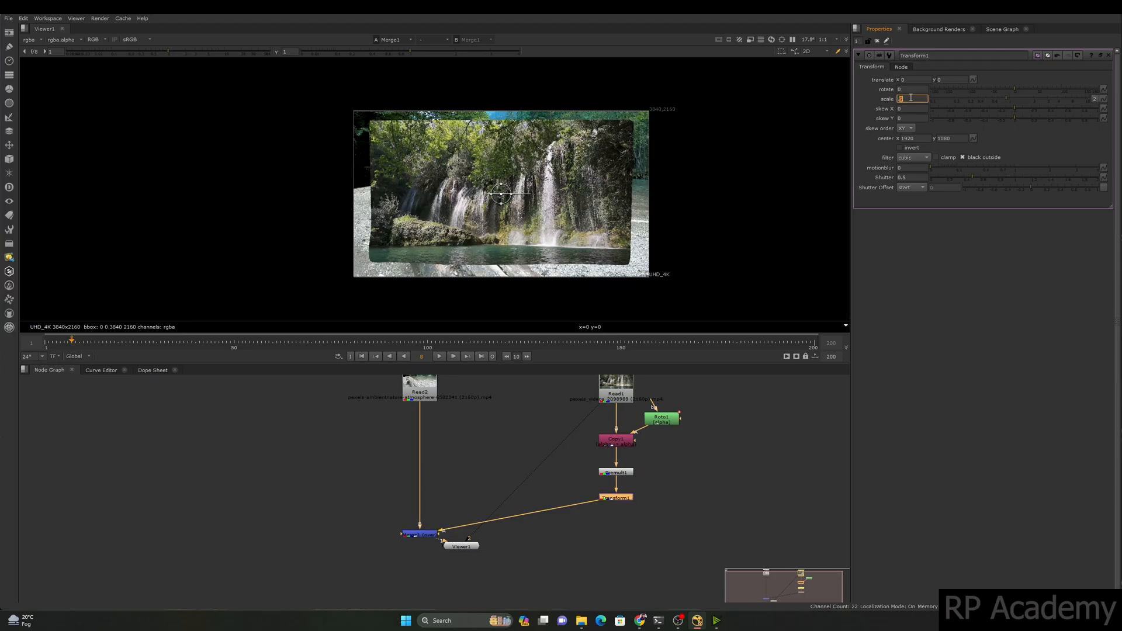
pyautogui.press('Down')
pyautogui.press('Down')
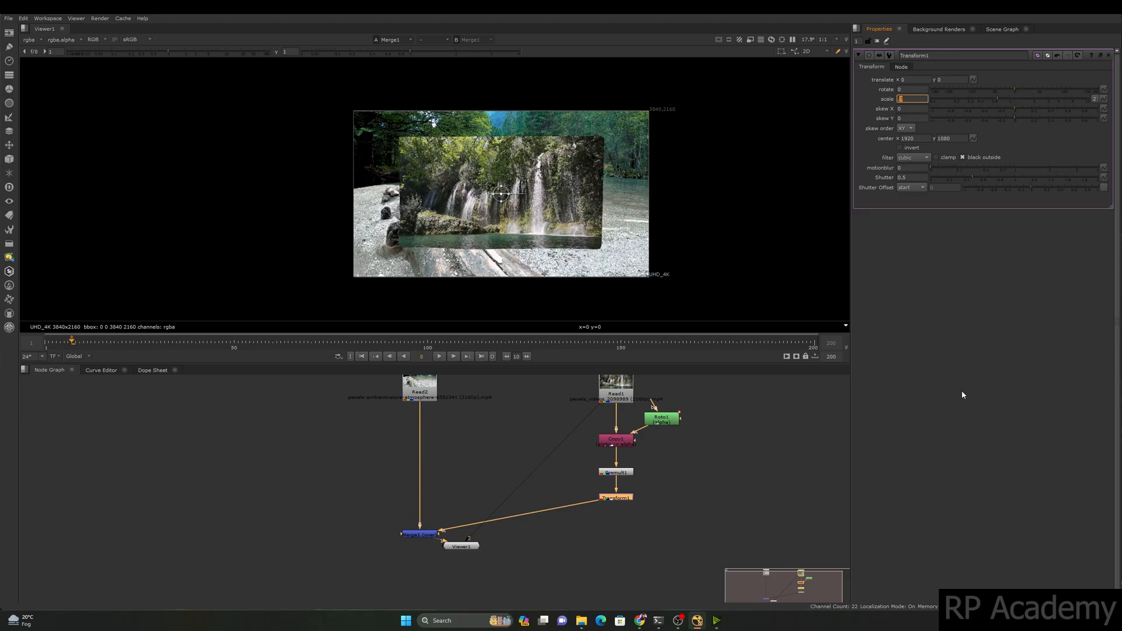
pyautogui.moveTo(500, 193); pyautogui.dragTo(571, 133)
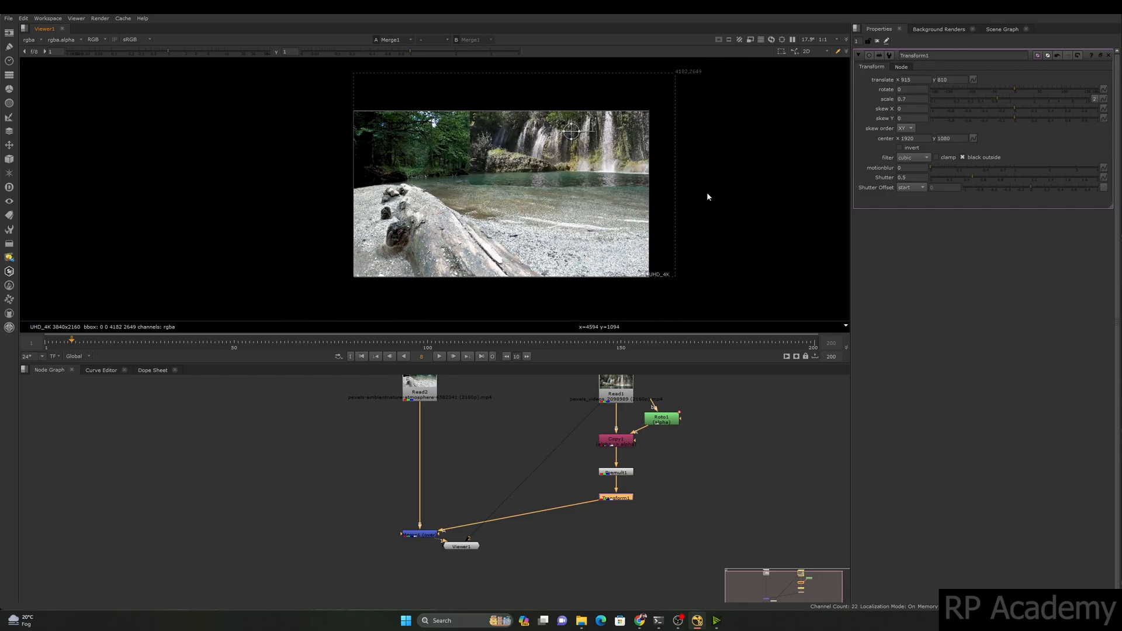
pyautogui.scroll(2, 631, 131)
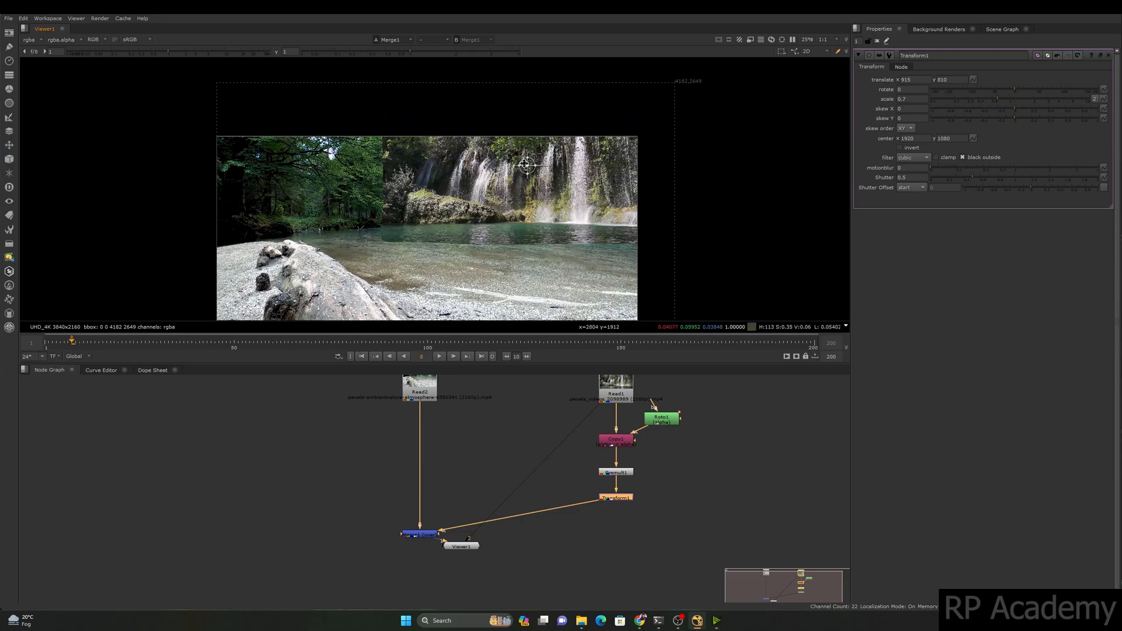
pyautogui.moveTo(526, 165); pyautogui.dragTo(525, 168)
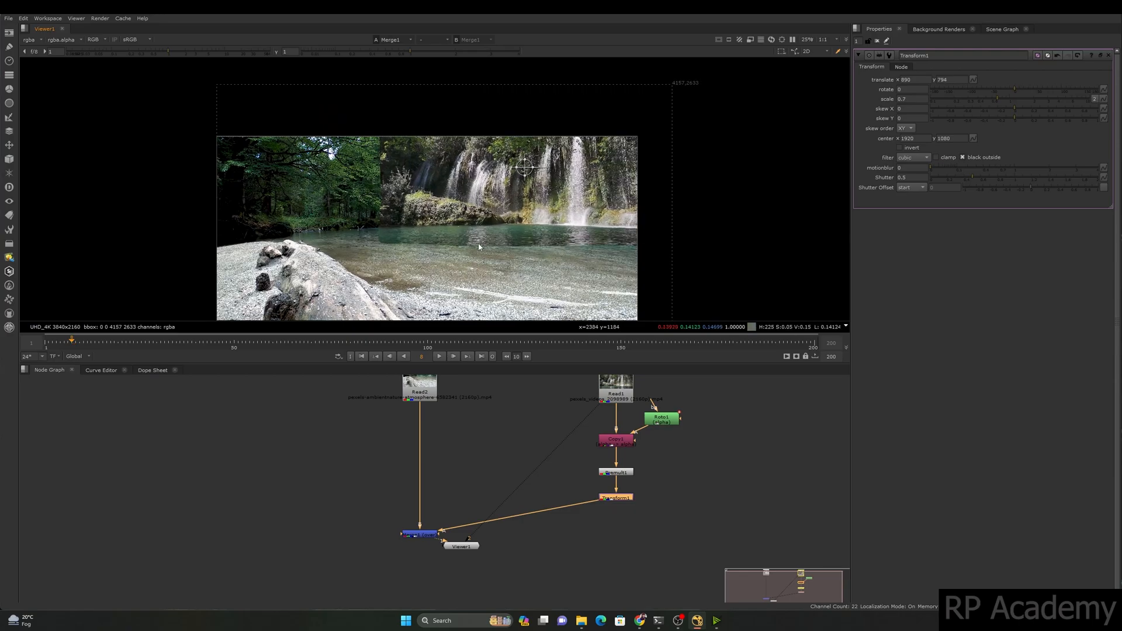
# Reopen Roto1, select all points of the Bezier shape and expand its feather outward on every side
pyautogui.doubleClick(674, 420)
pyautogui.scroll(-2, 438, 272)
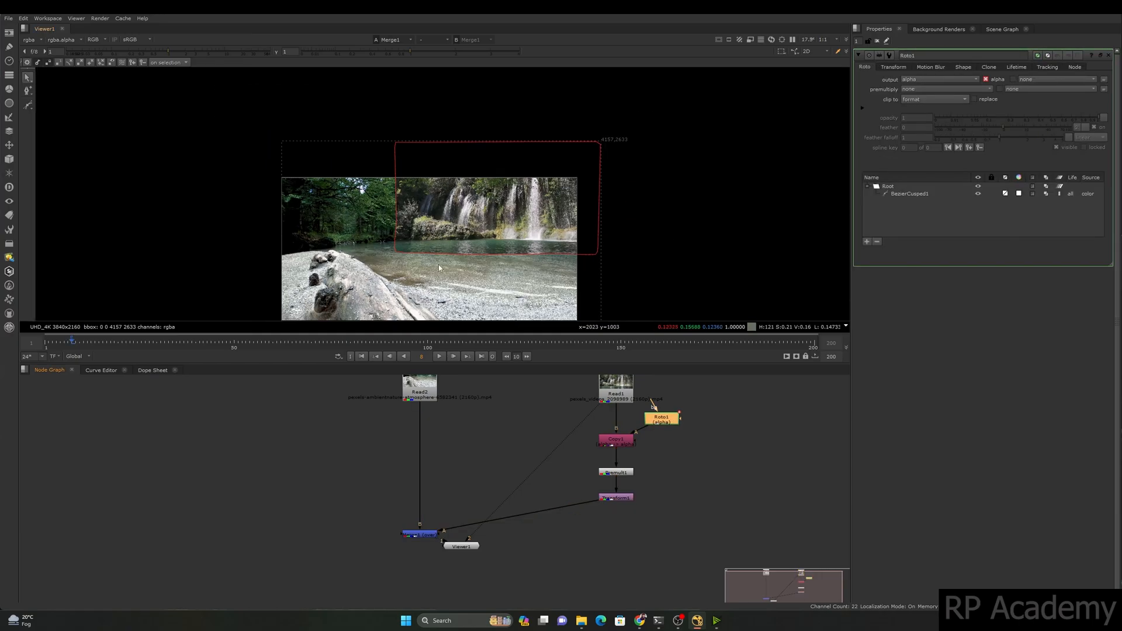
pyautogui.click(445, 254)
pyautogui.scroll(-1, 416, 261)
pyautogui.moveTo(346, 288); pyautogui.dragTo(615, 134)
pyautogui.scroll(2, 507, 202)
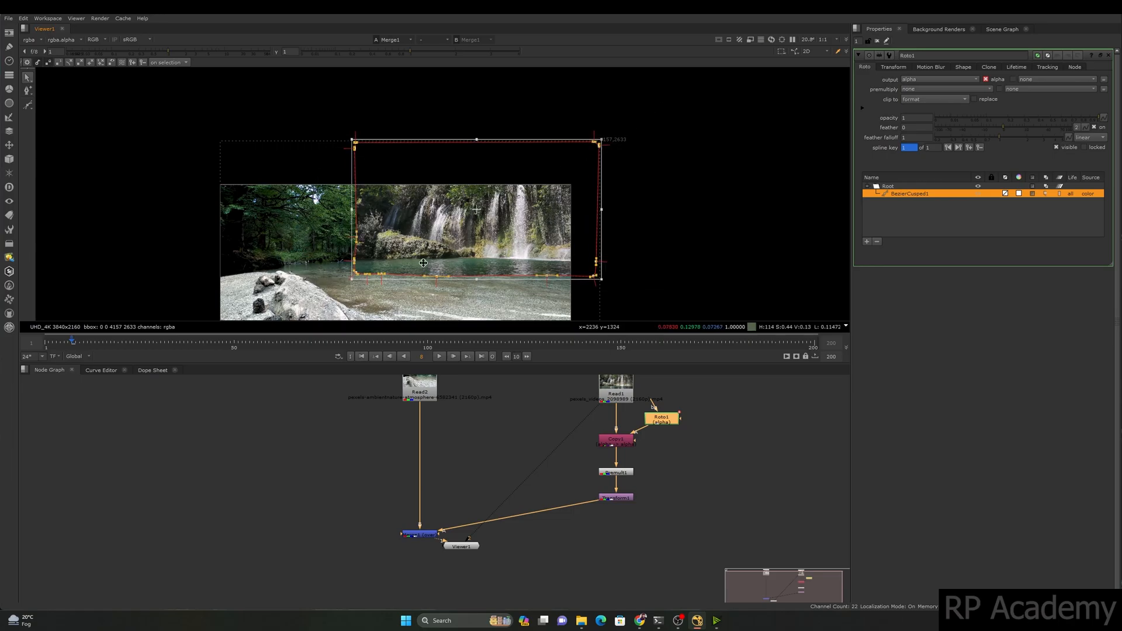
pyautogui.press('e')
pyautogui.press('e')
pyautogui.press('e')
pyautogui.press('e')
pyautogui.press('e')
pyautogui.press('e')
pyautogui.press('e')
pyautogui.scroll(3, 387, 283)
pyautogui.press('e')
pyautogui.press('e')
pyautogui.press('e')
pyautogui.press('e')
pyautogui.press('e')
pyautogui.press('e')
pyautogui.press('e')
pyautogui.press('e')
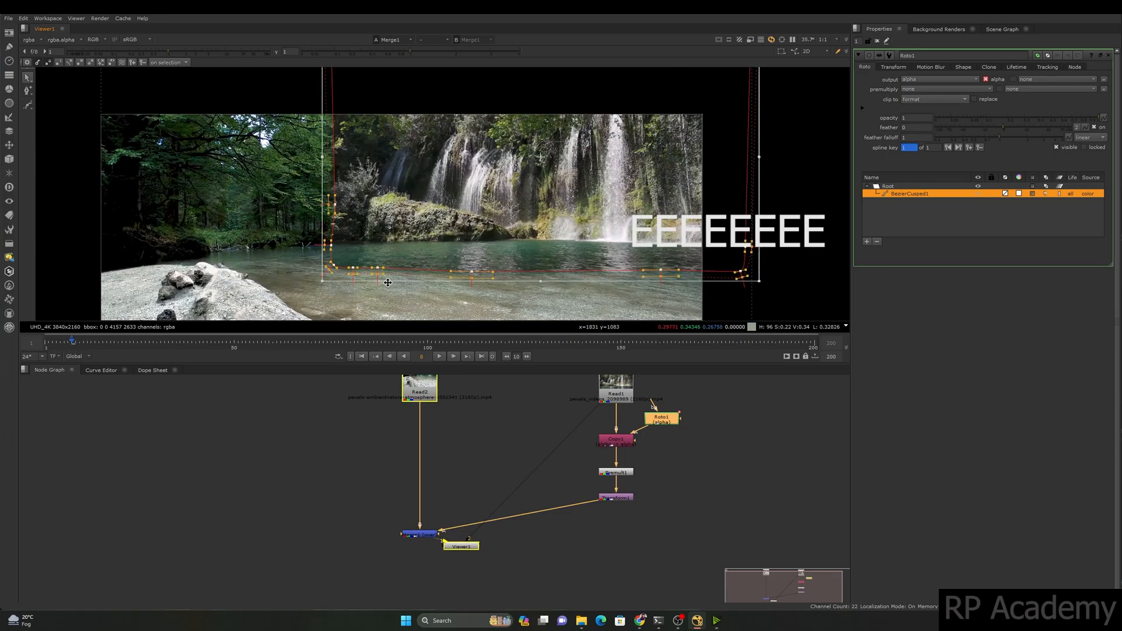
pyautogui.click(255, 232)
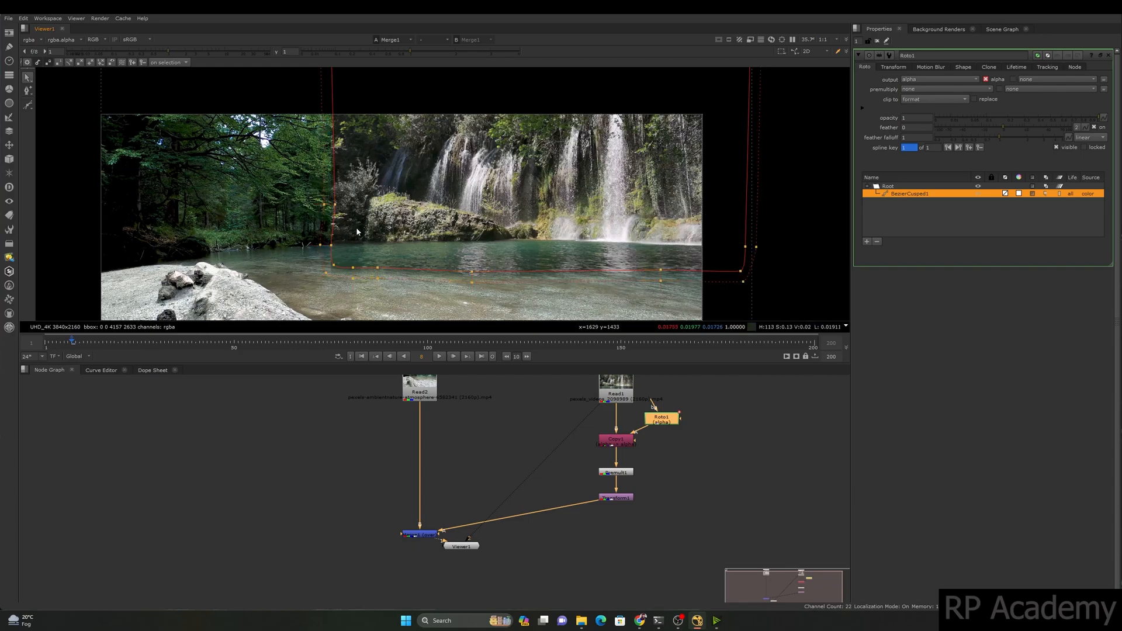
# Raise the points along the bottom edge of the Bezier roto shape, bringing that edge closer to the far waterline
pyautogui.scroll(1, 355, 245)
pyautogui.scroll(-2, 364, 232)
pyautogui.scroll(1, 365, 260)
pyautogui.moveTo(368, 246); pyautogui.dragTo(374, 231)
pyautogui.moveTo(480, 256); pyautogui.dragTo(490, 235)
pyautogui.moveTo(669, 253)
pyautogui.mouseDown()
pyautogui.moveTo(664, 233)
pyautogui.moveTo(658, 247)
pyautogui.mouseUp()
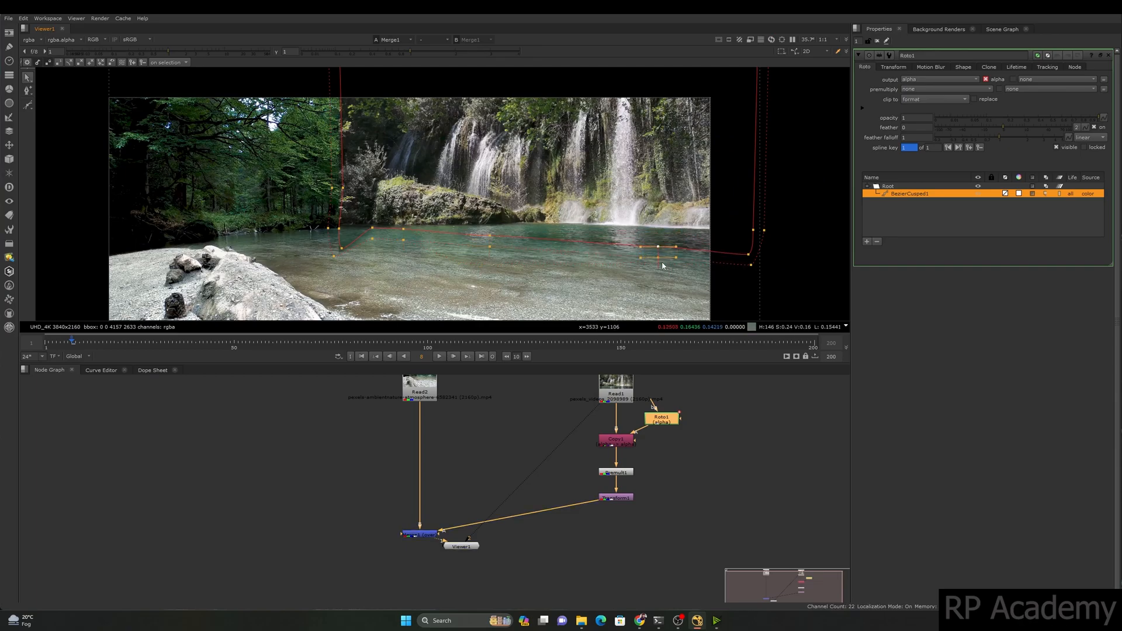
# Extend the feather downward along the shape's bottom edge and lower-right corner, and reshape the lower-left corner points
pyautogui.click(751, 267)
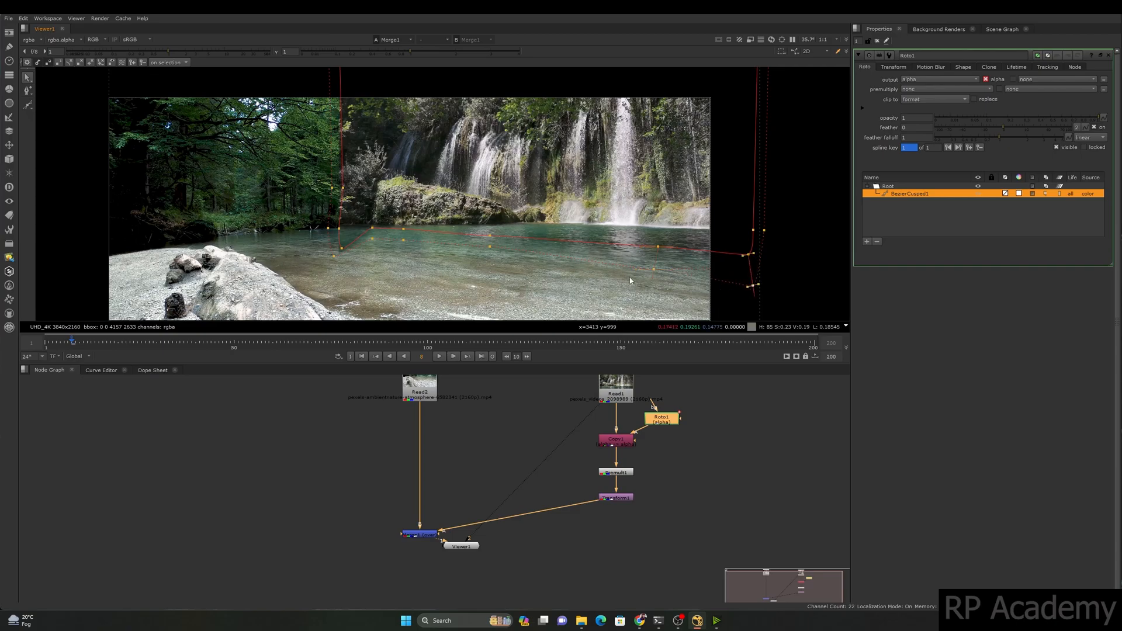
pyautogui.click(490, 237)
pyautogui.moveTo(405, 238); pyautogui.dragTo(404, 248)
pyautogui.click(373, 229)
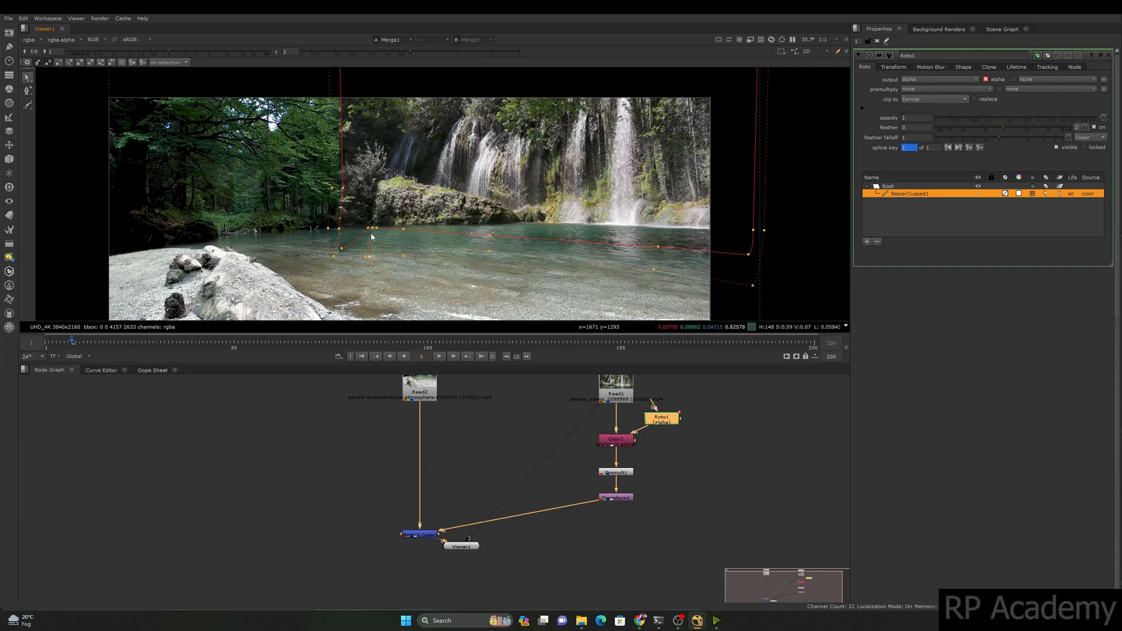
pyautogui.moveTo(403, 230); pyautogui.dragTo(368, 246)
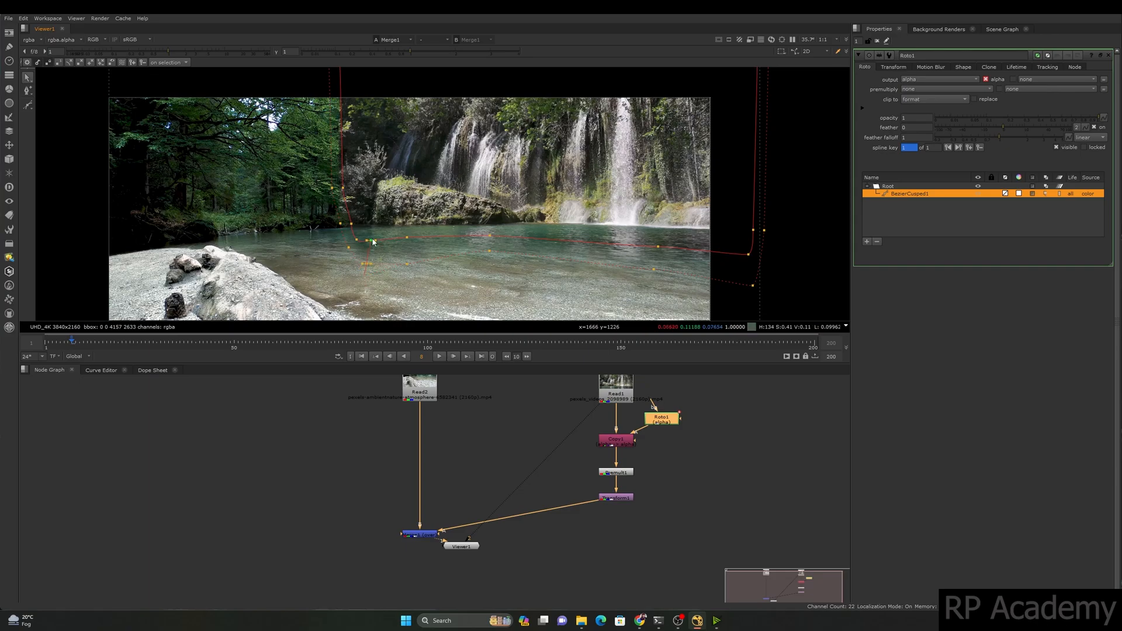
pyautogui.scroll(-1, 350, 237)
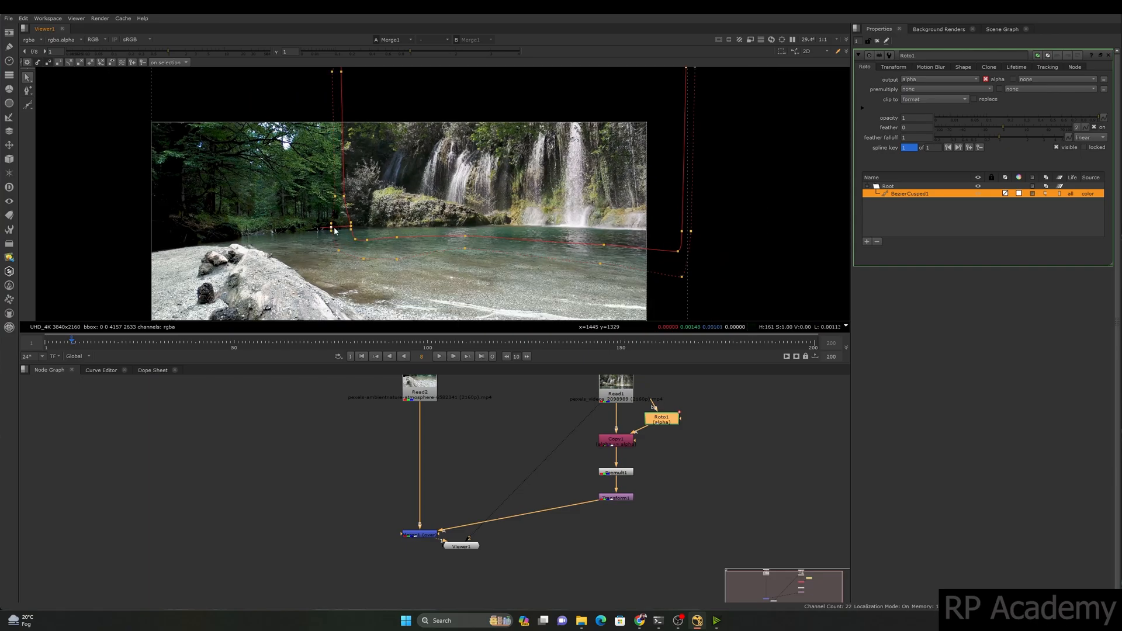
pyautogui.moveTo(479, 318); pyautogui.dragTo(480, 304, button='middle')
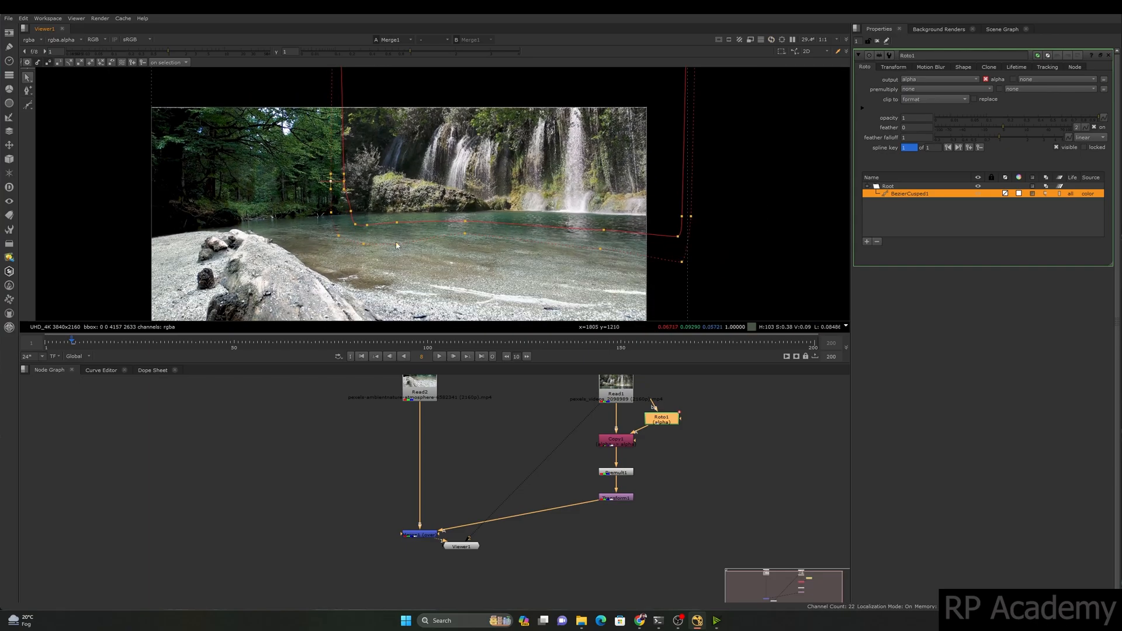
# View the Transform node's output and adjust the points at the roto shape's lower-right corner
pyautogui.moveTo(651, 489); pyautogui.dragTo(577, 537)
pyautogui.press('1')
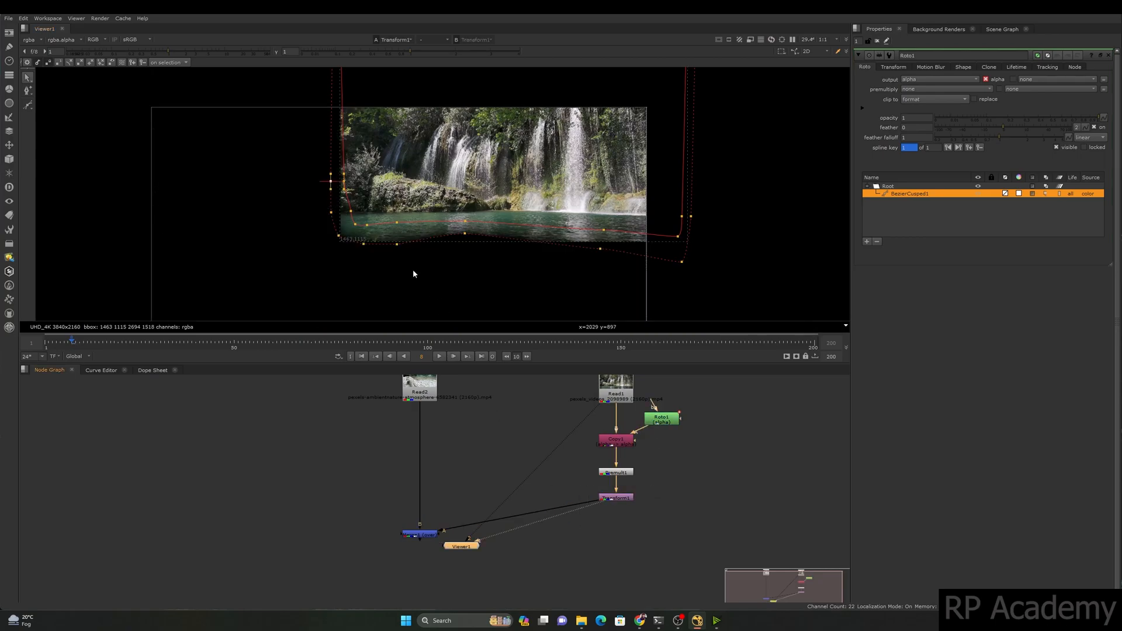
pyautogui.scroll(4, 364, 205)
pyautogui.click(322, 157)
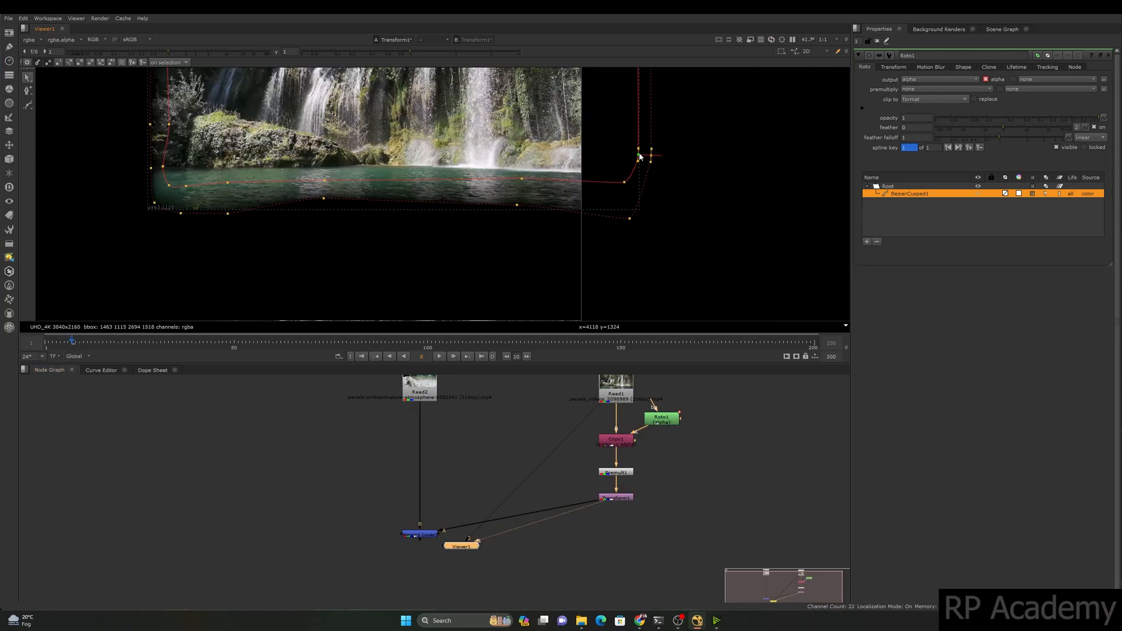
# Switch the viewer back to the Merge output and move the Viewer node below the Merge node
pyautogui.scroll(-3, 483, 229)
pyautogui.moveTo(476, 471); pyautogui.dragTo(381, 556)
pyautogui.press('1')
pyautogui.moveTo(456, 547); pyautogui.dragTo(438, 598)
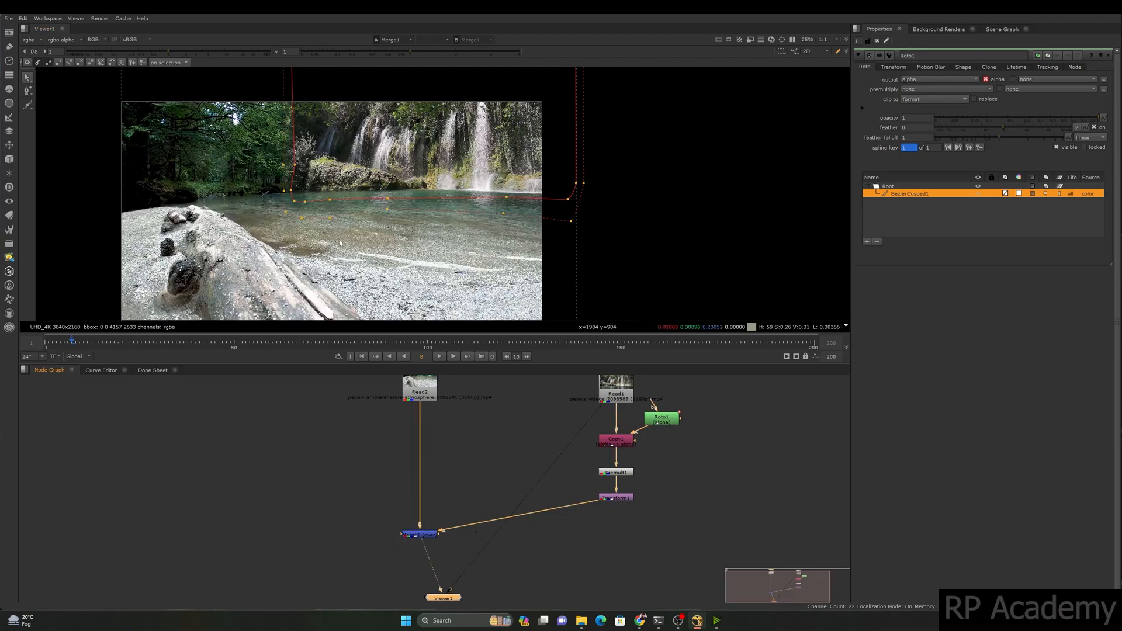
# Deselect the roto points and close all open node properties
pyautogui.scroll(-2, 340, 242)
pyautogui.click(588, 144)
pyautogui.click(877, 43)
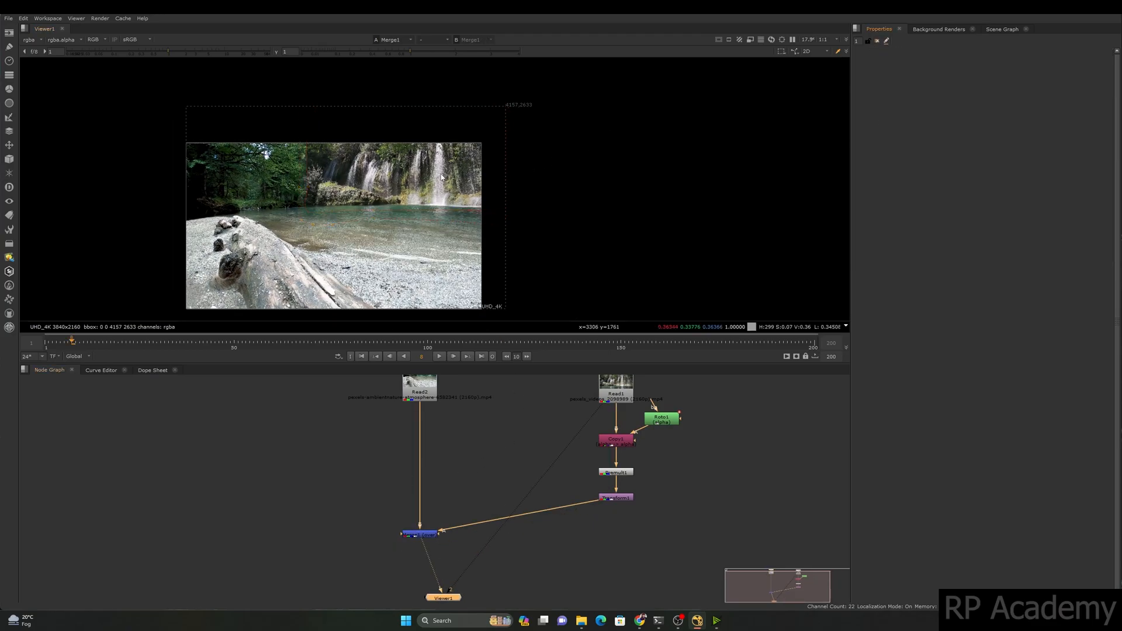
# Go to frame 1 and examine the blended composite, including in the maximized viewer
pyautogui.scroll(2, 436, 173)
pyautogui.moveTo(369, 238); pyautogui.dragTo(452, 206, button='middle')
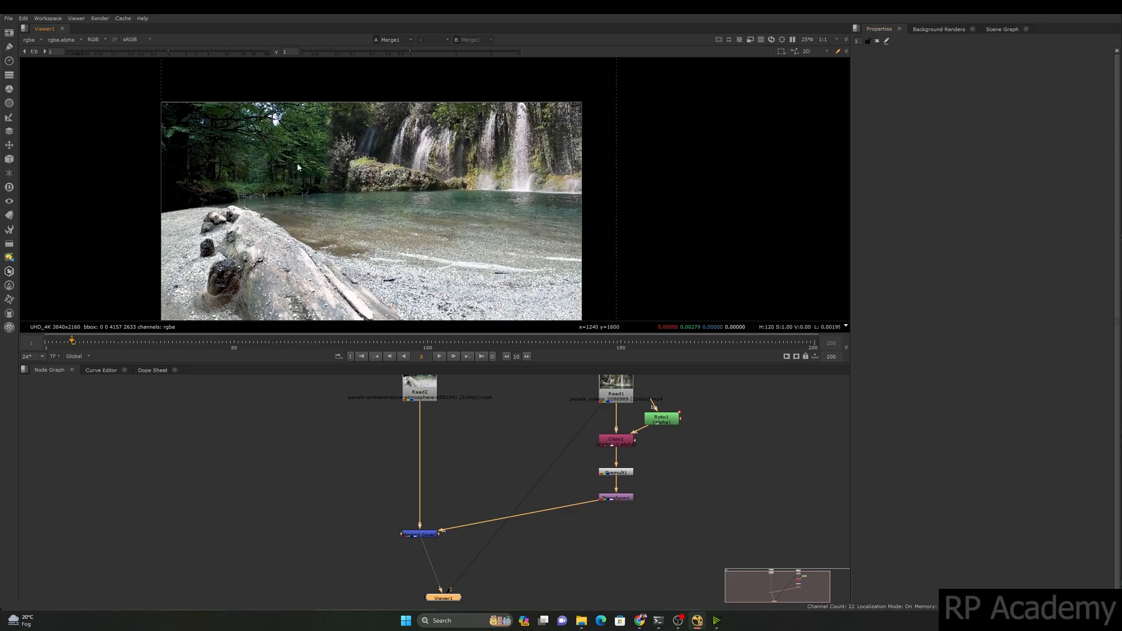
pyautogui.moveTo(306, 272); pyautogui.dragTo(319, 246, button='middle')
pyautogui.click(46, 342)
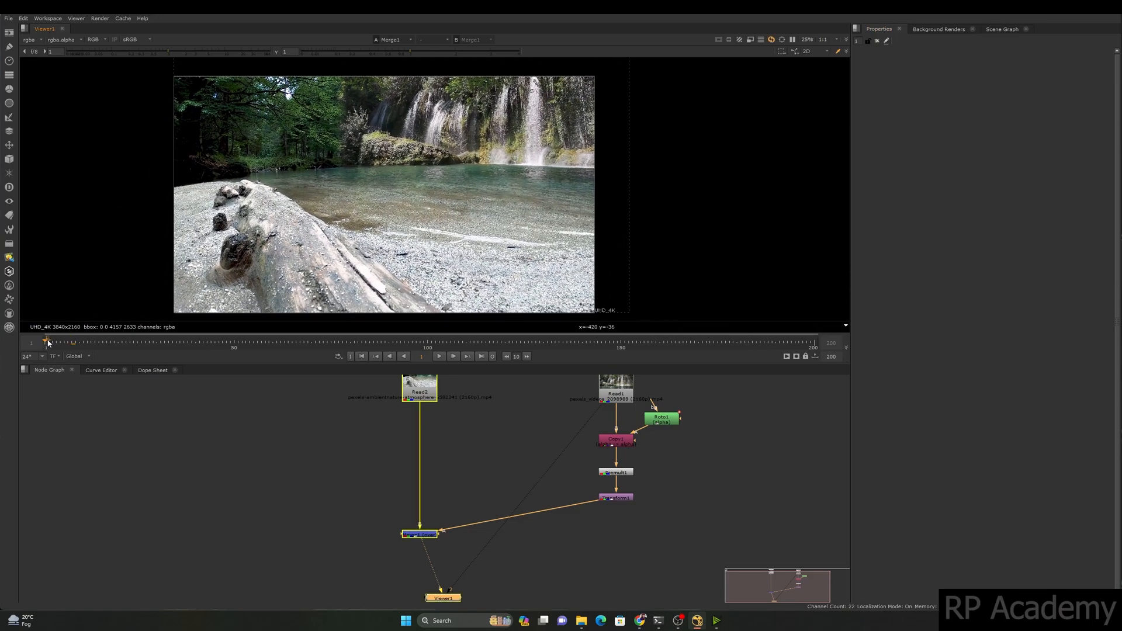
pyautogui.scroll(-3, 261, 254)
pyautogui.moveTo(409, 271); pyautogui.dragTo(475, 258, button='middle')
pyautogui.scroll(1, 392, 279)
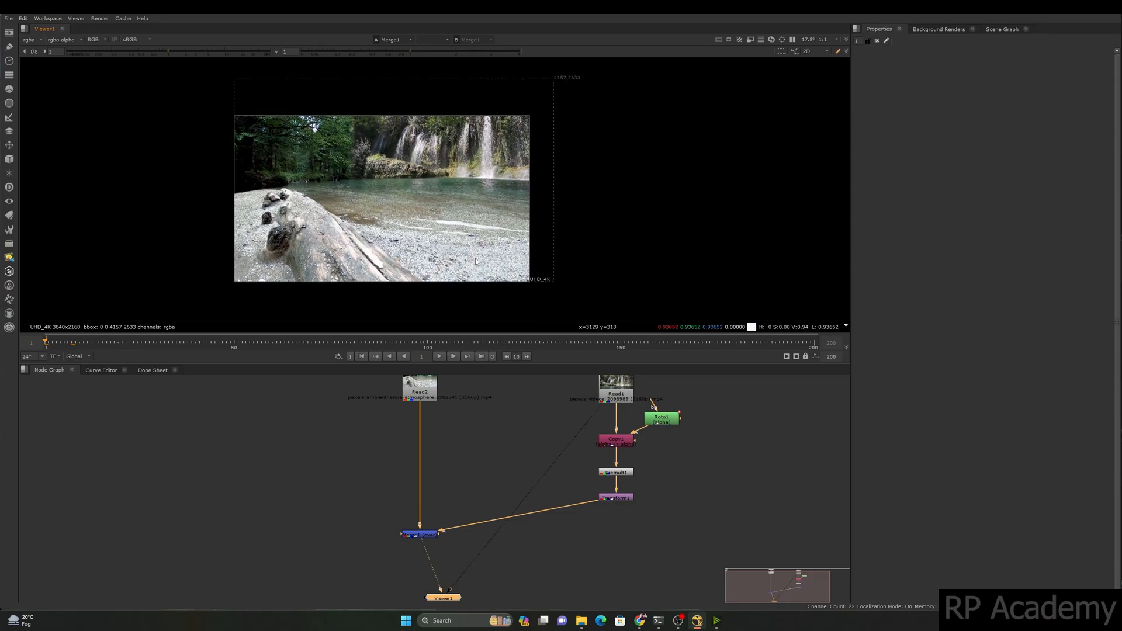
pyautogui.press('space')
pyautogui.moveTo(517, 375); pyautogui.dragTo(476, 305, button='middle')
pyautogui.press('f')
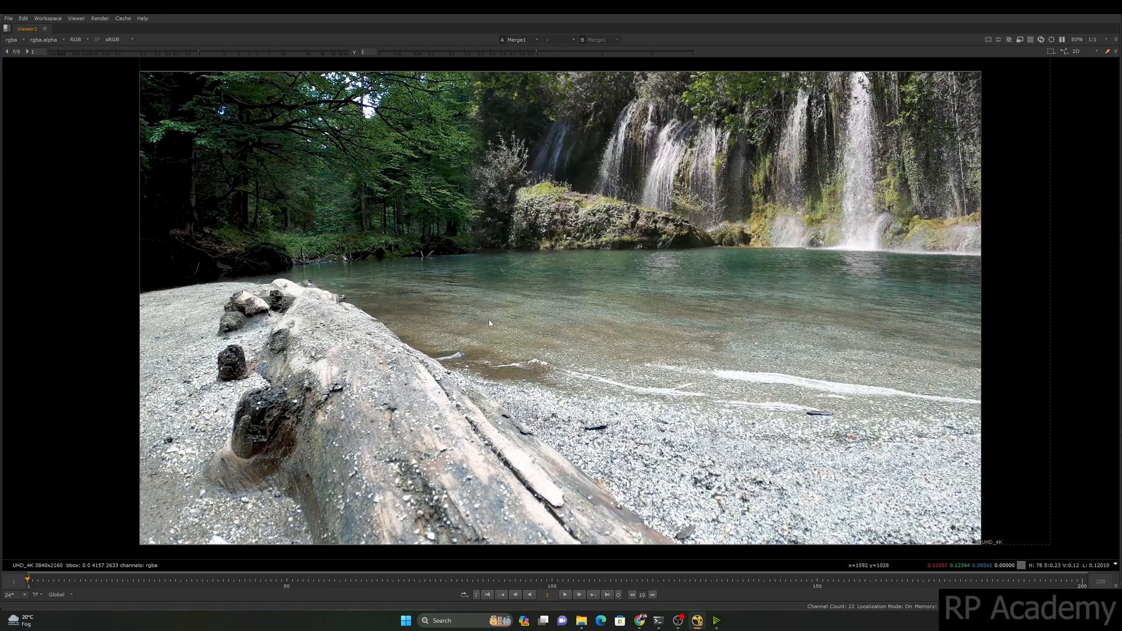
pyautogui.scroll(-5, 685, 247)
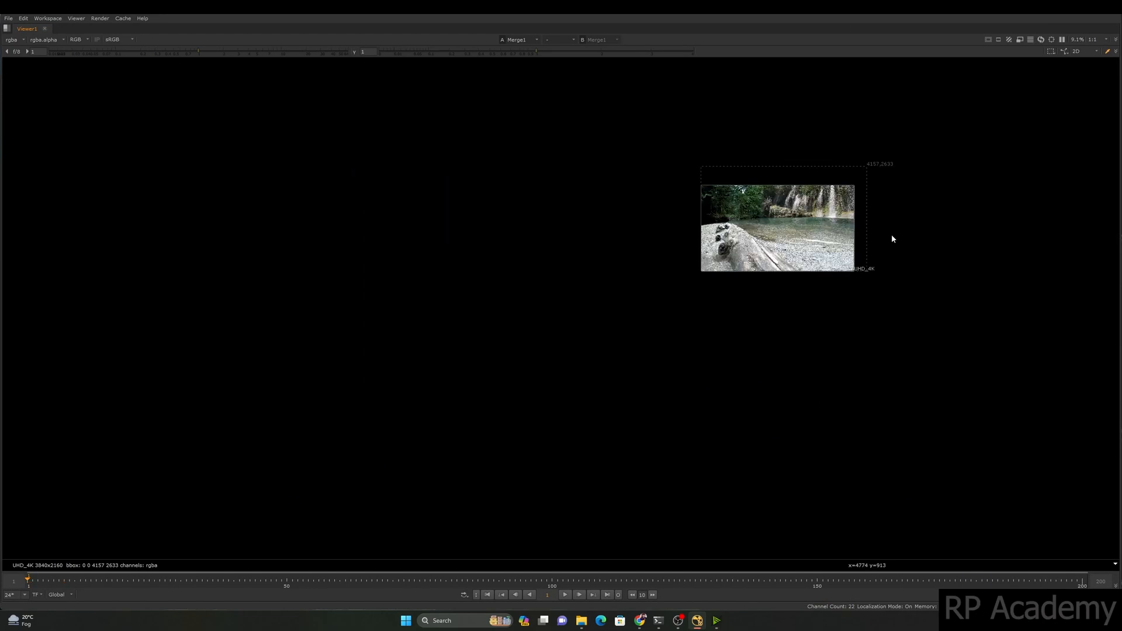
pyautogui.press('f')
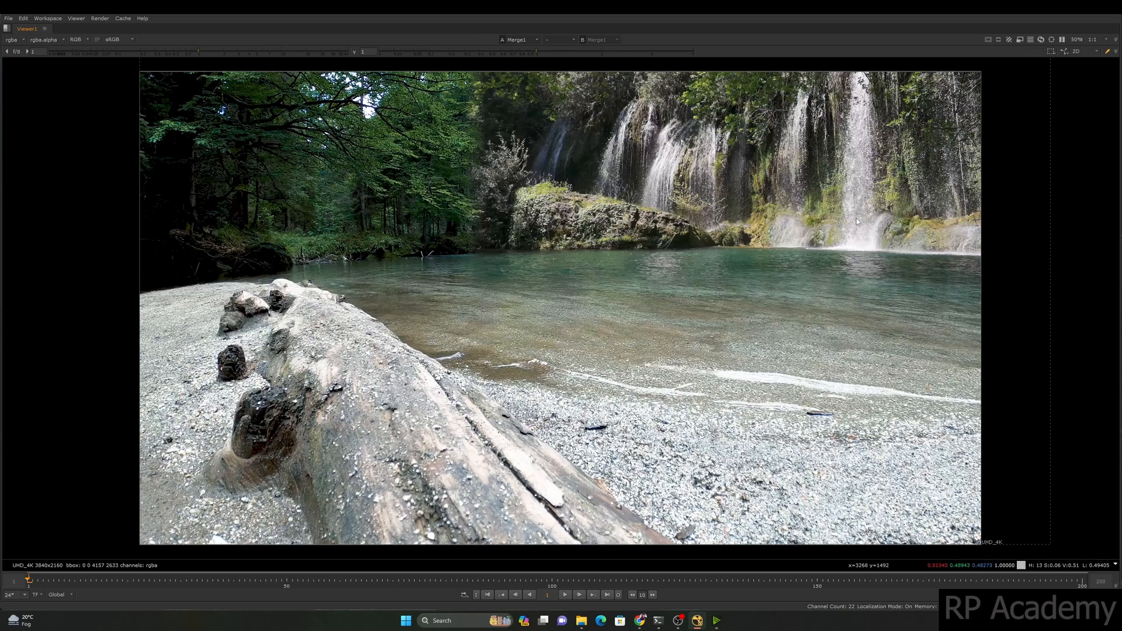
pyautogui.press('space')
pyautogui.scroll(-4, 682, 180)
pyautogui.moveTo(618, 143); pyautogui.dragTo(617, 135, button='middle')
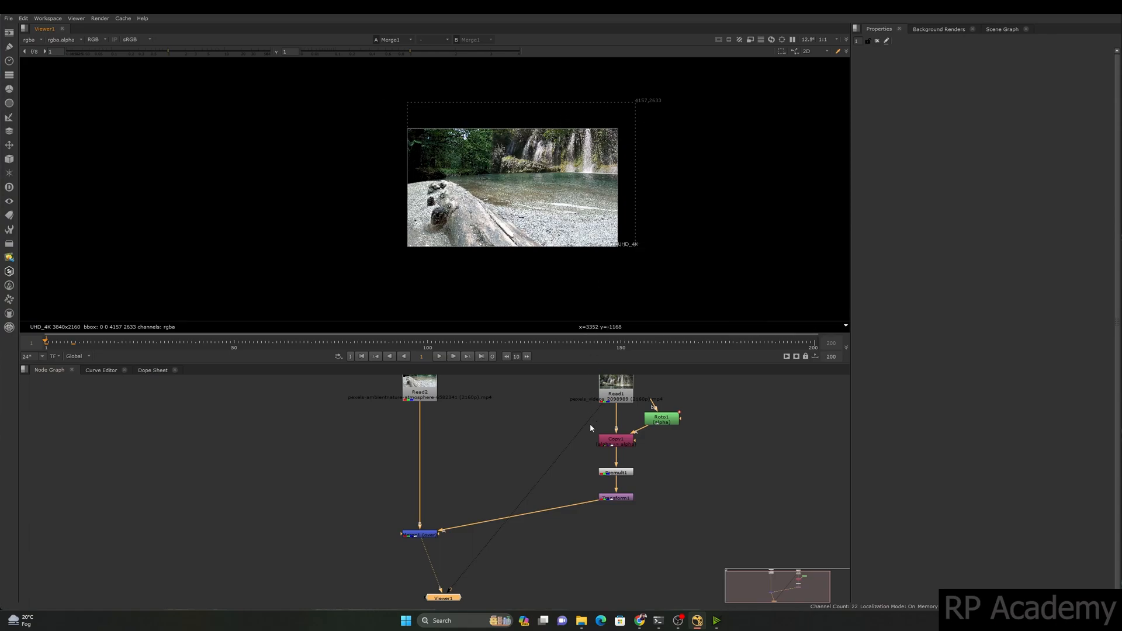
# Add an unconnected CopyBBox node in empty space of the node graph, below and beside the Merge node
pyautogui.moveTo(461, 528); pyautogui.dragTo(492, 505, button='middle')
pyautogui.click(383, 523)
pyautogui.moveTo(402, 126); pyautogui.dragTo(404, 100)
pyautogui.moveTo(411, 159); pyautogui.dragTo(356, 265, button='middle')
pyautogui.moveTo(396, 117); pyautogui.dragTo(599, 185)
pyautogui.moveTo(421, 512); pyautogui.dragTo(433, 485, button='middle')
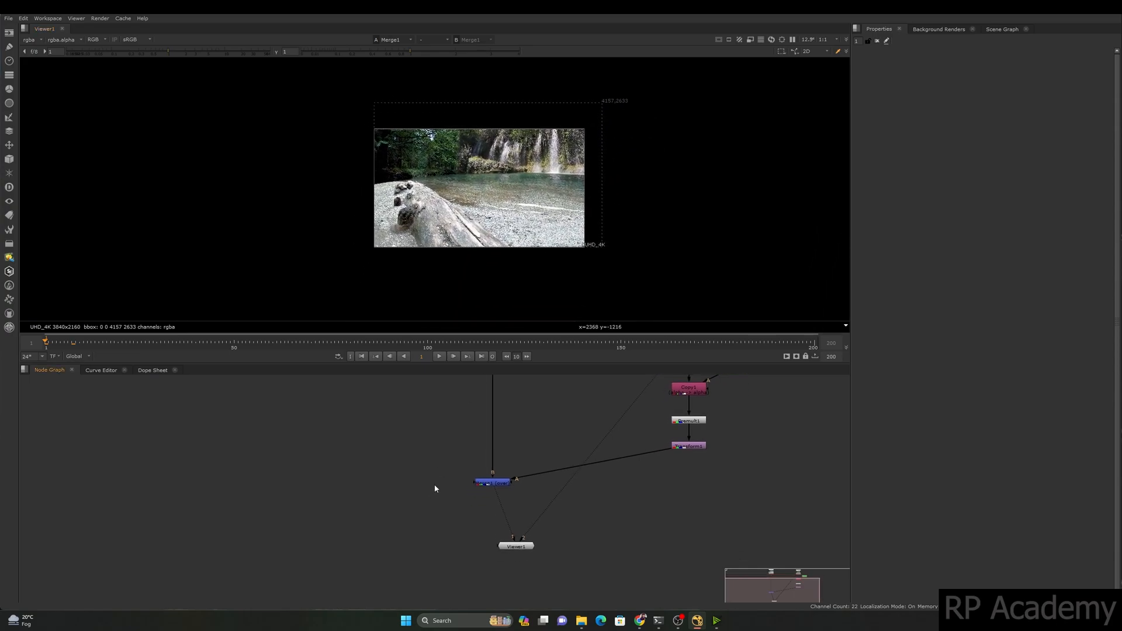
pyautogui.press('Tab')
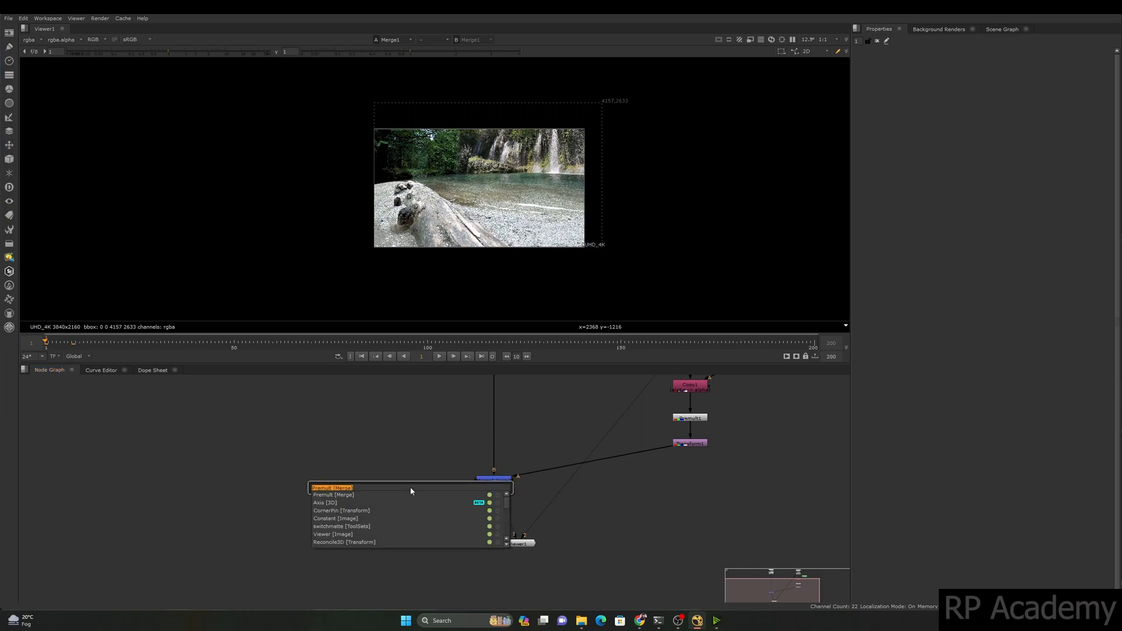
pyautogui.write('copy')
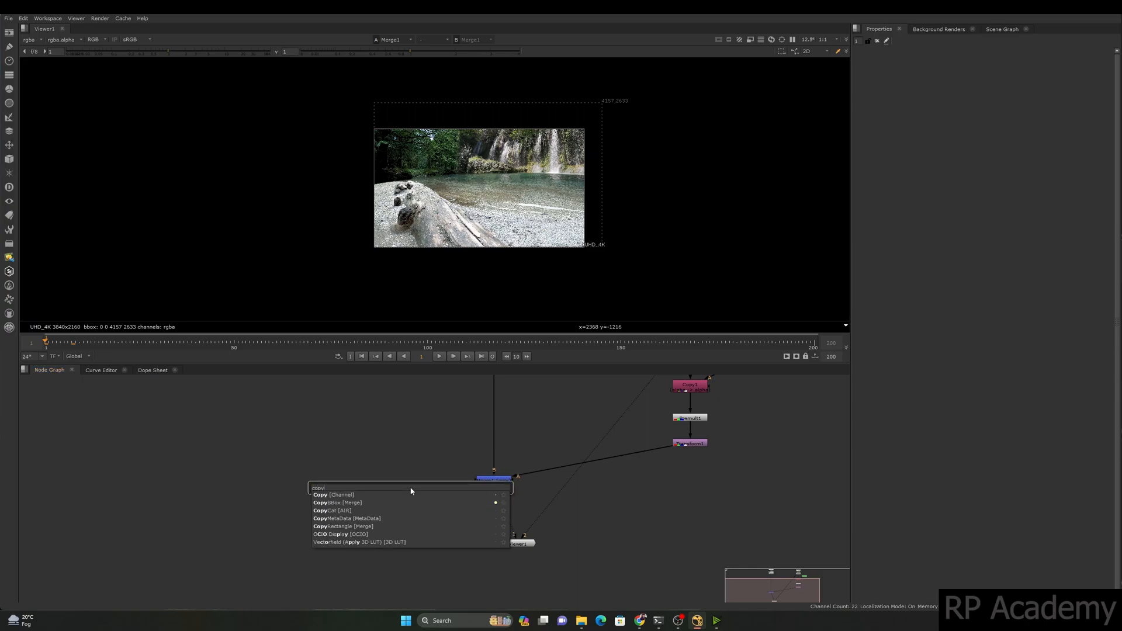
pyautogui.press('Down')
pyautogui.press('Return')
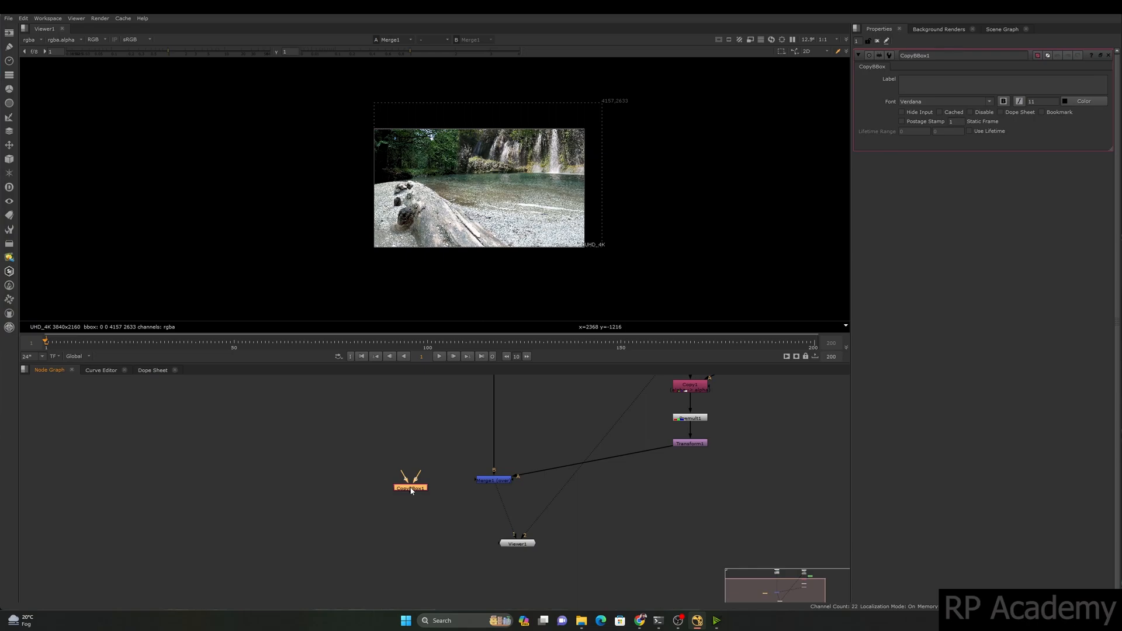
pyautogui.moveTo(426, 490); pyautogui.dragTo(422, 538)
pyautogui.scroll(-3, 422, 551)
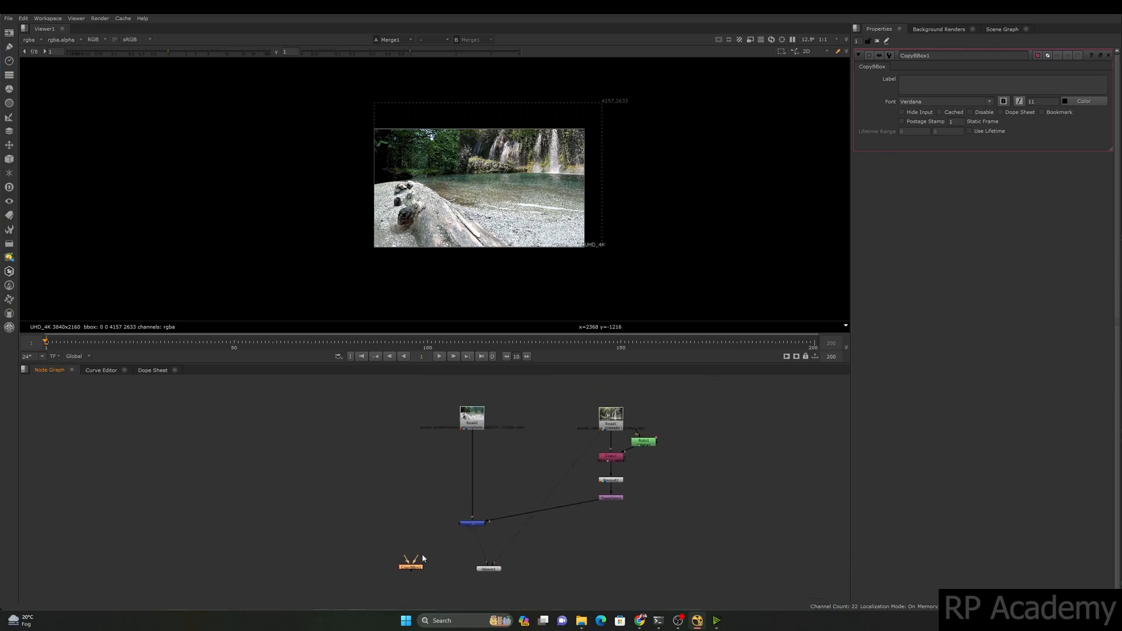
# Connect the CopyBBox node's A input to Read2 and its B input to the Merge node
pyautogui.moveTo(590, 257); pyautogui.dragTo(347, 124)
pyautogui.scroll(1, 436, 470)
pyautogui.moveTo(512, 456); pyautogui.dragTo(430, 376)
pyautogui.moveTo(369, 516); pyautogui.dragTo(470, 412)
pyautogui.moveTo(415, 593); pyautogui.dragTo(393, 575)
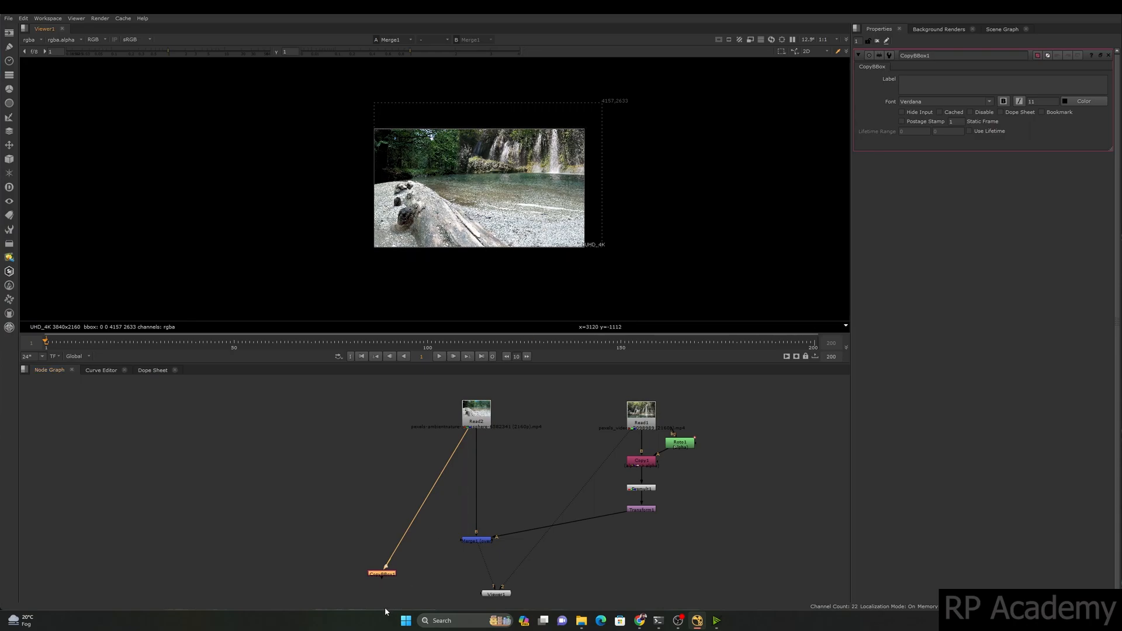
pyautogui.scroll(3, 409, 585)
pyautogui.moveTo(443, 572); pyautogui.dragTo(462, 573)
pyautogui.moveTo(553, 550); pyautogui.dragTo(608, 494)
pyautogui.scroll(-3, 592, 506)
pyautogui.moveTo(561, 535); pyautogui.dragTo(452, 580)
# Display the CopyBBox output in the viewer and check its bounding box against the frame
pyautogui.press('1')
pyautogui.moveTo(537, 116); pyautogui.dragTo(368, 132)
pyautogui.moveTo(647, 97); pyautogui.dragTo(574, 256)
pyautogui.moveTo(654, 503); pyautogui.dragTo(649, 488, button='middle')
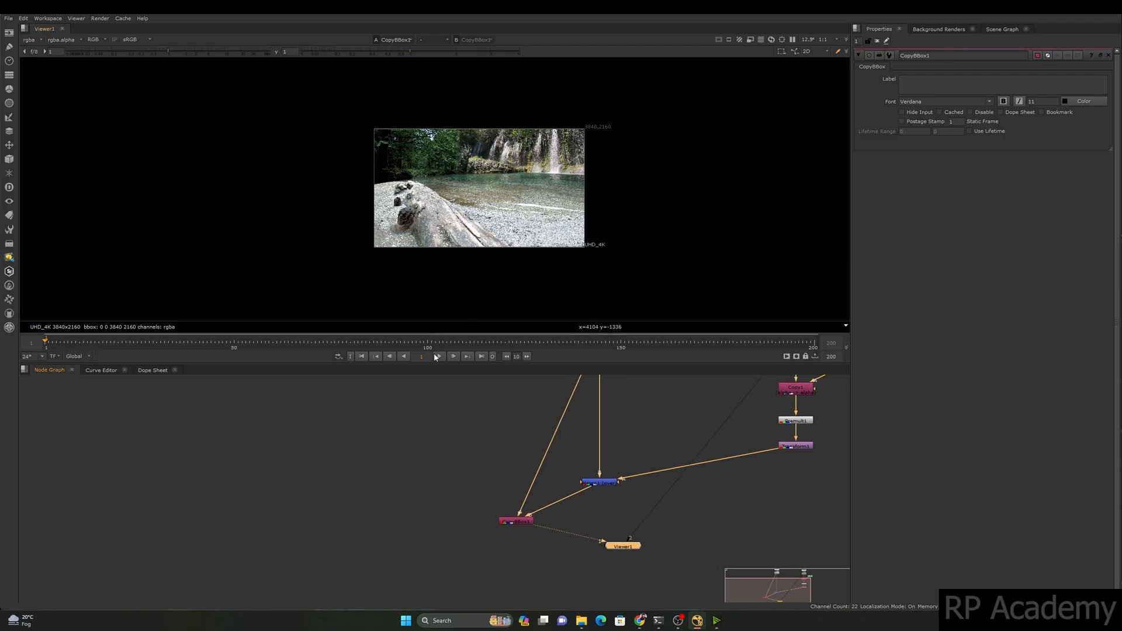
# Play the composite in the maximized viewer, inspect the seam between trees and waterfall, and stop playback
pyautogui.press('space')
pyautogui.press('f')
pyautogui.moveTo(547, 431)
pyautogui.mouseDown(button='middle')
pyautogui.moveTo(553, 407)
pyautogui.moveTo(546, 425)
pyautogui.mouseUp(button='middle')
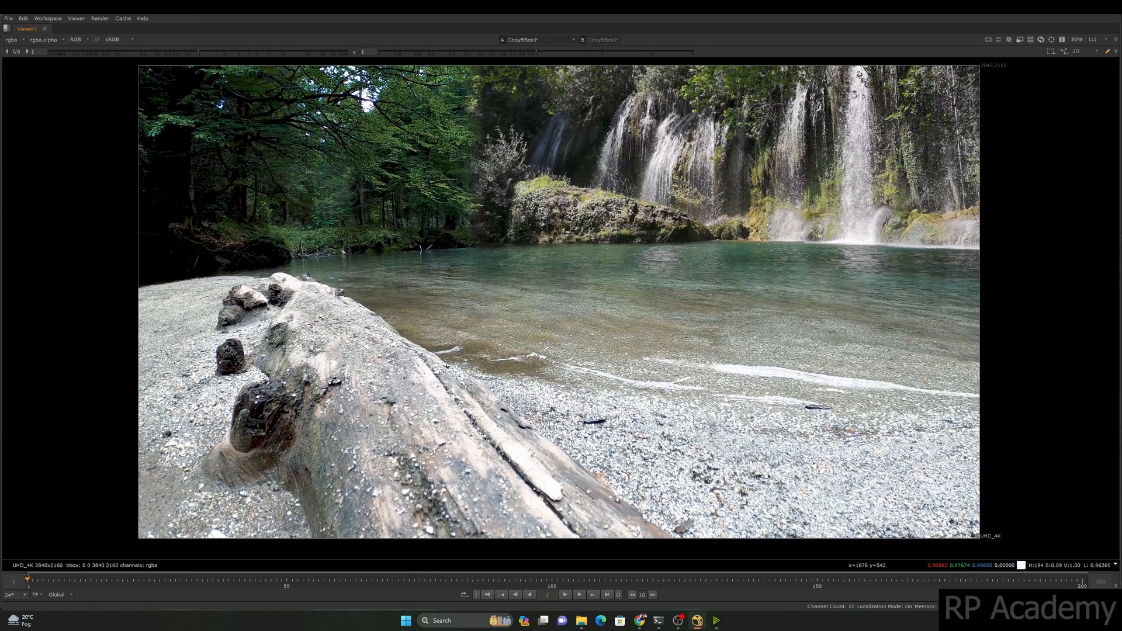
pyautogui.click(564, 595)
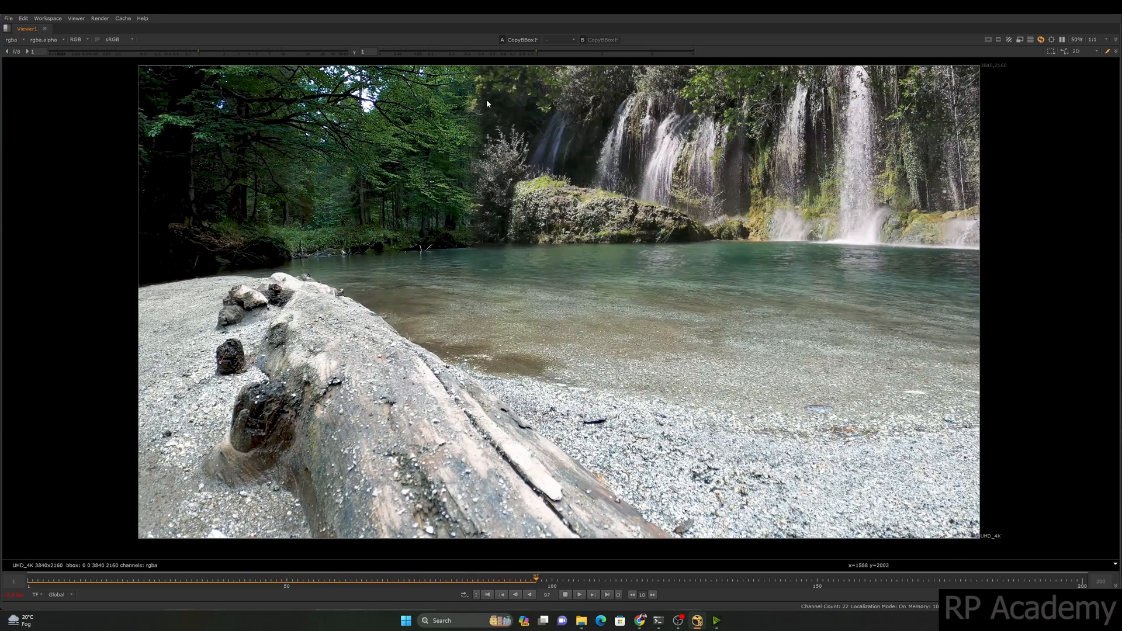
pyautogui.moveTo(487, 116); pyautogui.dragTo(494, 169, button='middle')
pyautogui.keyDown('ctrl'); pyautogui.keyDown('shift'); pyautogui.moveTo(492, 111); pyautogui.dragTo(385, 330); pyautogui.keyUp('shift'); pyautogui.keyUp('ctrl')
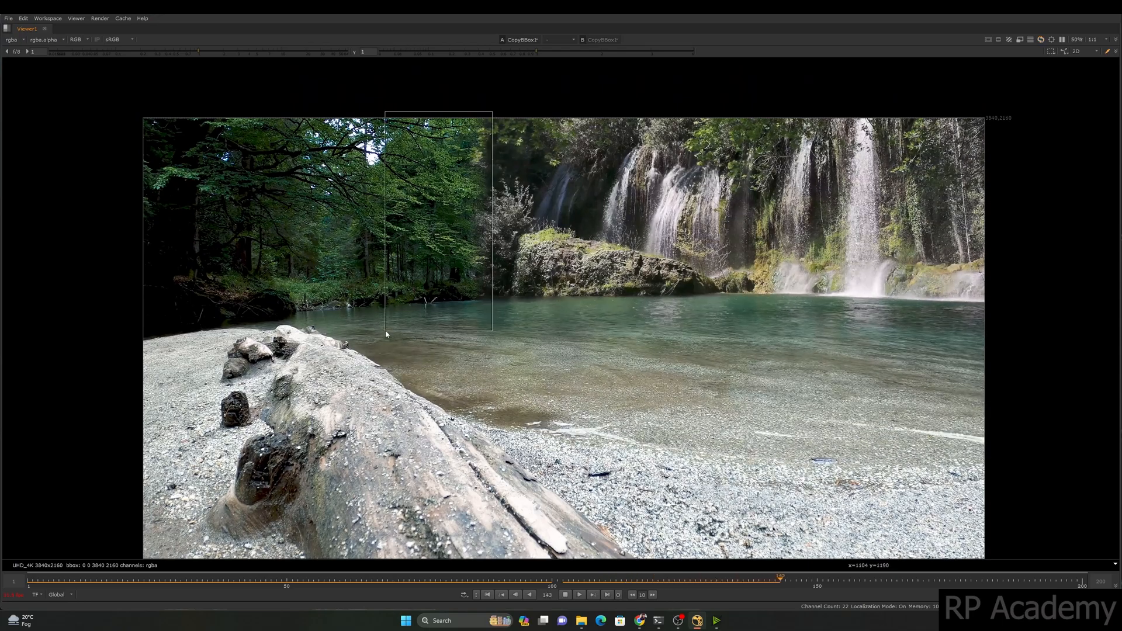
pyautogui.click(565, 595)
pyautogui.press('space')
# Display the original lake clip from Read2 in the viewer and look closely at its trees
pyautogui.moveTo(449, 145); pyautogui.dragTo(444, 207, button='middle')
pyautogui.press('2')
pyautogui.press('1')
pyautogui.moveTo(504, 453); pyautogui.dragTo(389, 529, button='middle')
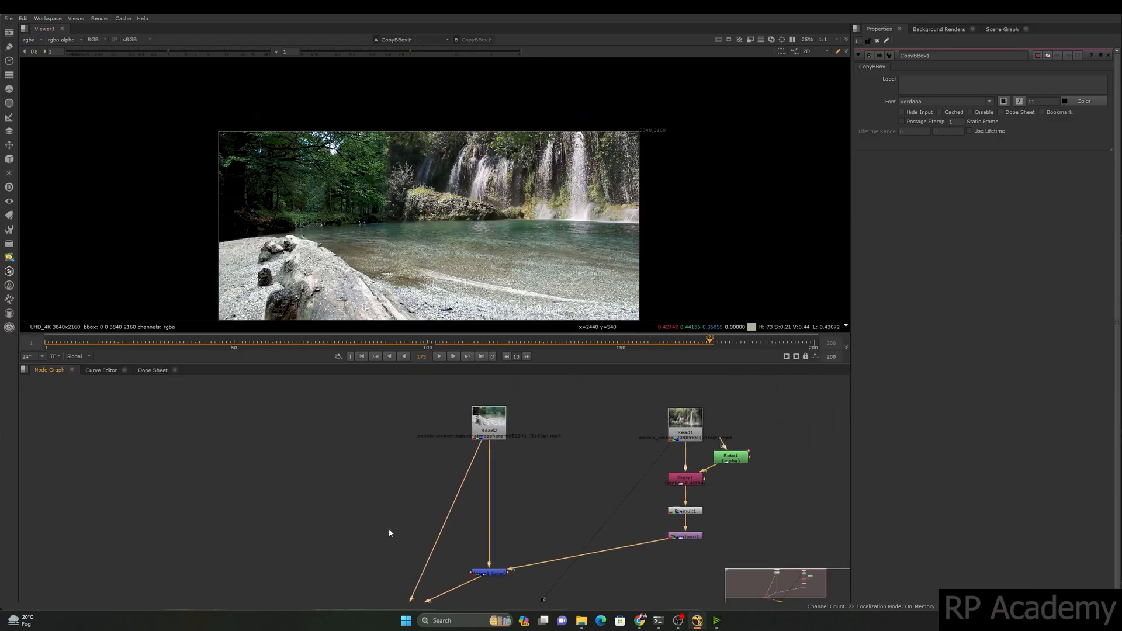
pyautogui.scroll(-2, 389, 529)
pyautogui.click(470, 443)
pyautogui.press('1')
pyautogui.click(450, 403)
pyautogui.scroll(3, 387, 187)
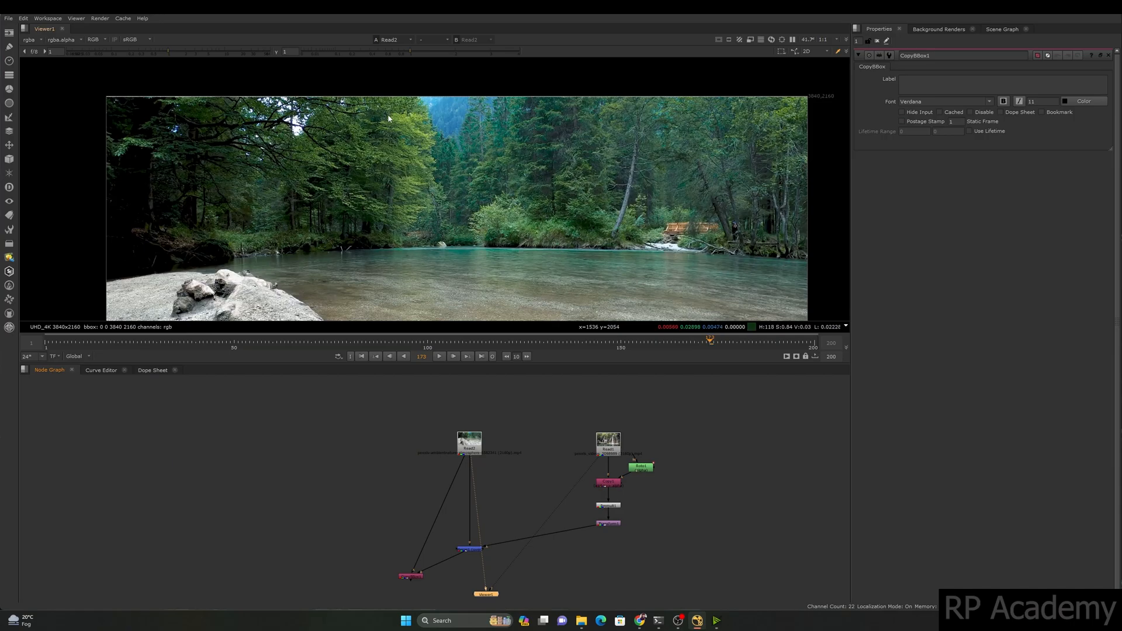
# Assign Read2 to viewer input 1 and CopyBBox to viewer input 2, moving the Viewer node left of CopyBBox
pyautogui.press('2')
pyautogui.moveTo(430, 175); pyautogui.dragTo(447, 128, button='middle')
pyautogui.scroll(-3, 497, 500)
pyautogui.scroll(5, 471, 533)
pyautogui.moveTo(374, 515); pyautogui.dragTo(461, 554)
pyautogui.press('1')
pyautogui.moveTo(520, 584); pyautogui.dragTo(351, 571)
pyautogui.scroll(-2, 350, 571)
pyautogui.moveTo(431, 584); pyautogui.dragTo(474, 542)
pyautogui.moveTo(410, 455); pyautogui.dragTo(558, 395)
pyautogui.press('1')
pyautogui.moveTo(499, 244); pyautogui.dragTo(486, 267, button='middle')
pyautogui.press('2')
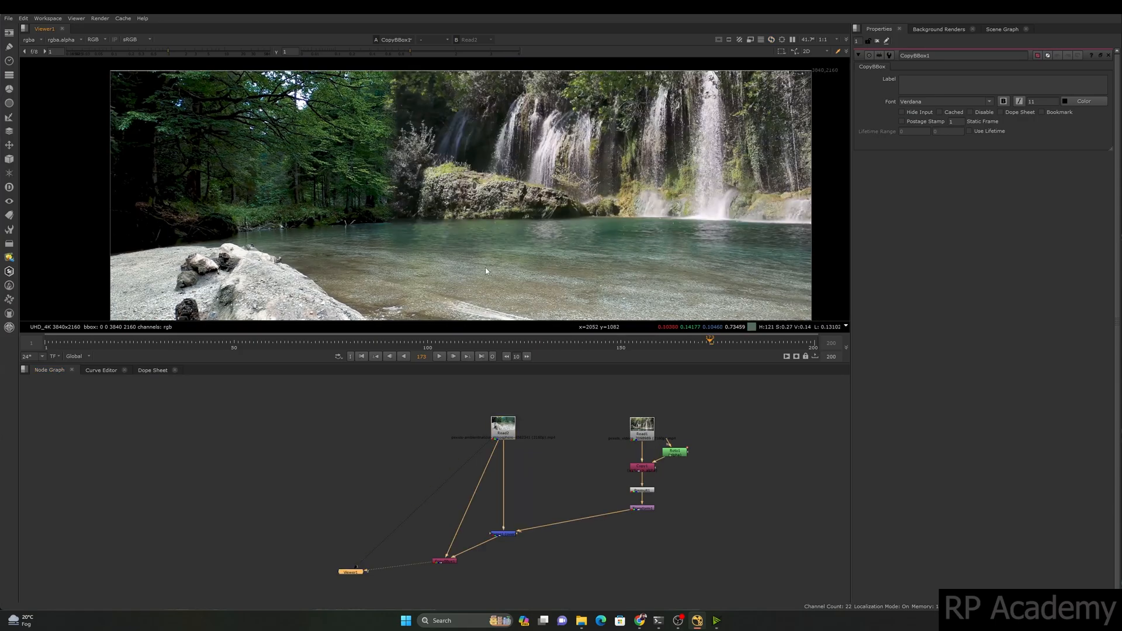
# Compare the original lake clip with the composite around the tree and waterfall seam by alternating between viewer inputs
pyautogui.press('1')
pyautogui.press('2')
pyautogui.press('1')
pyautogui.press('2')
pyautogui.moveTo(394, 129); pyautogui.dragTo(394, 164, button='middle')
pyautogui.press('1')
pyautogui.press('2')
pyautogui.press('1')
pyautogui.press('2')
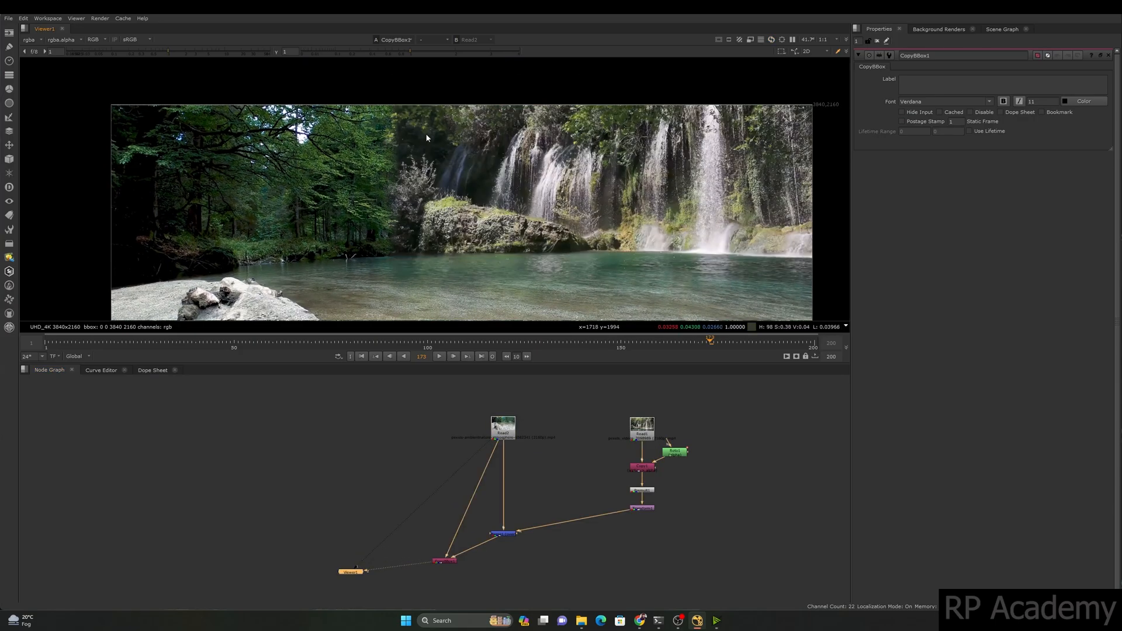
pyautogui.press('1')
pyautogui.press('2')
pyautogui.scroll(-1, 412, 267)
pyautogui.press('1')
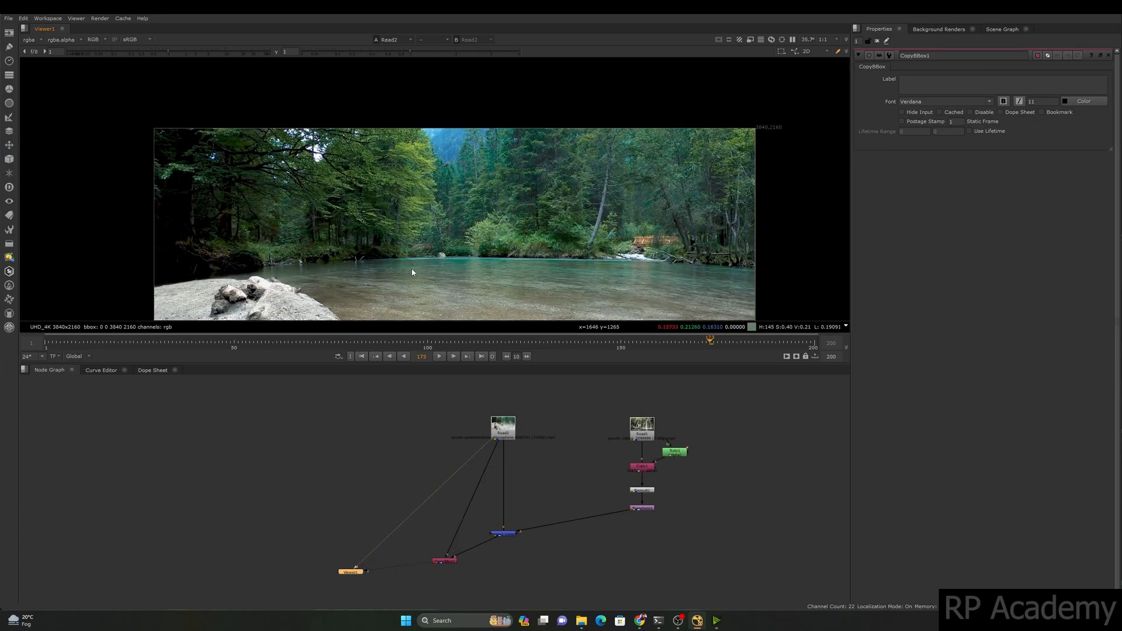
pyautogui.scroll(4, 412, 269)
pyautogui.scroll(-6, 426, 219)
pyautogui.press('2')
pyautogui.press('1')
pyautogui.press('2')
pyautogui.press('1')
pyautogui.press('2')
pyautogui.scroll(3, 507, 446)
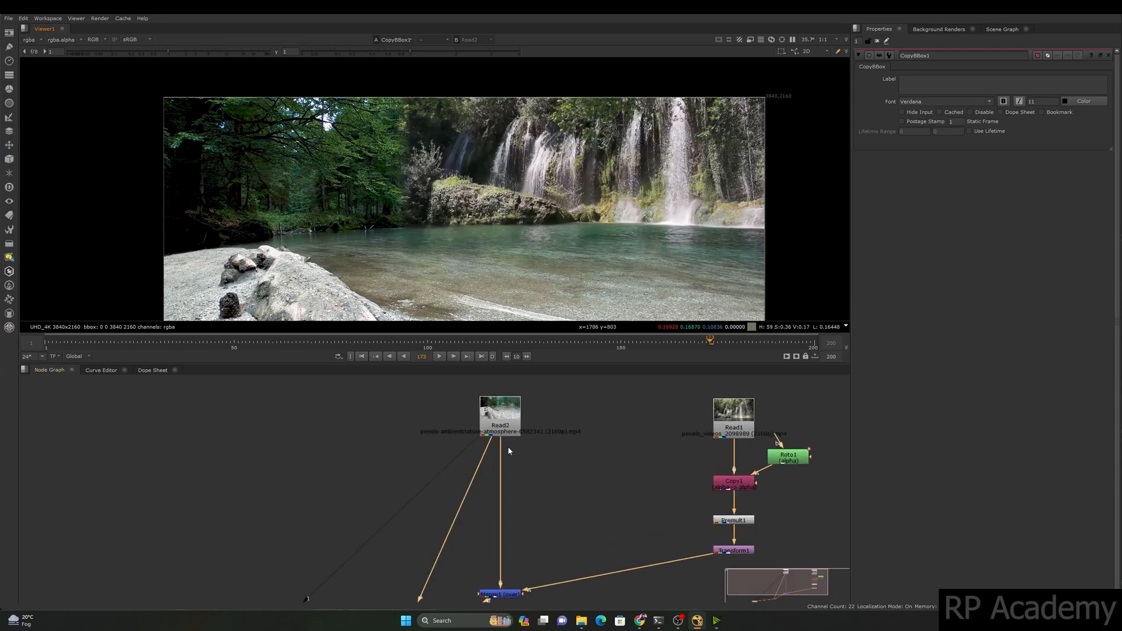
# Move the CopyBBox node to the right side of the Merge node and select Read2
pyautogui.moveTo(435, 562)
pyautogui.mouseDown()
pyautogui.moveTo(449, 561)
pyautogui.moveTo(417, 549)
pyautogui.moveTo(688, 562)
pyautogui.mouseUp()
pyautogui.scroll(-2, 596, 461)
pyautogui.moveTo(488, 398)
pyautogui.mouseDown()
pyautogui.moveTo(566, 366)
pyautogui.moveTo(524, 329)
pyautogui.mouseUp()
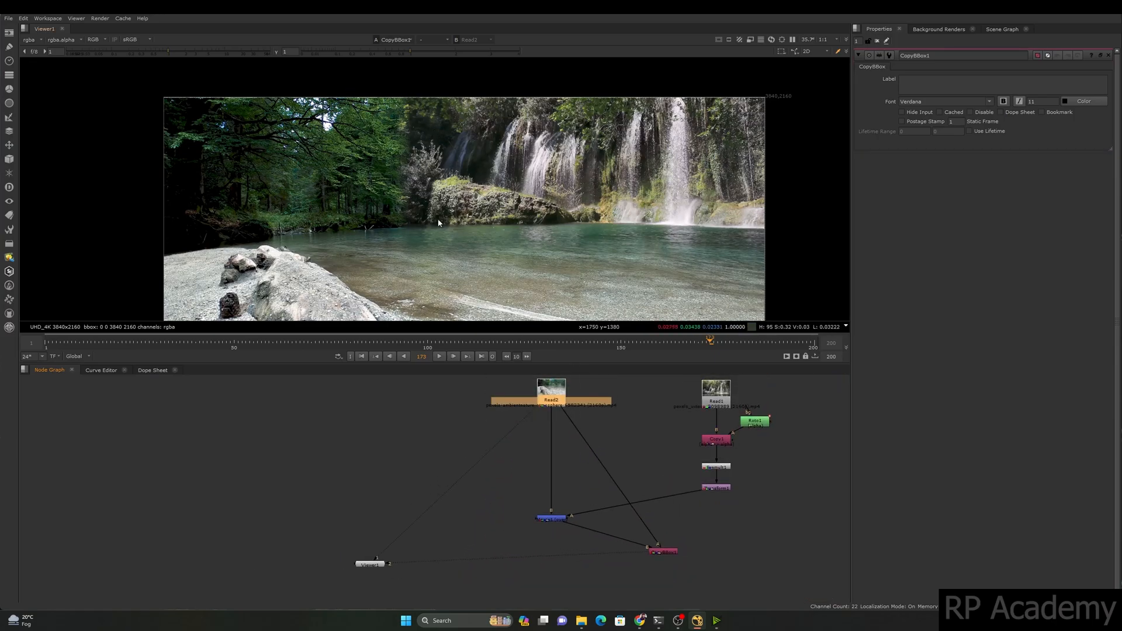
pyautogui.moveTo(508, 529); pyautogui.dragTo(488, 507, button='middle')
pyautogui.press('o')
pyautogui.scroll(2, 496, 475)
pyautogui.scroll(-4, 492, 506)
pyautogui.hotkey('ctrl', 'z')
# Add a separate Roto node to the left of Read2 and connect its bg input to Read2
pyautogui.scroll(3, 520, 482)
pyautogui.click(438, 417)
pyautogui.press('o')
pyautogui.scroll(3, 428, 406)
pyautogui.moveTo(431, 405); pyautogui.dragTo(605, 377)
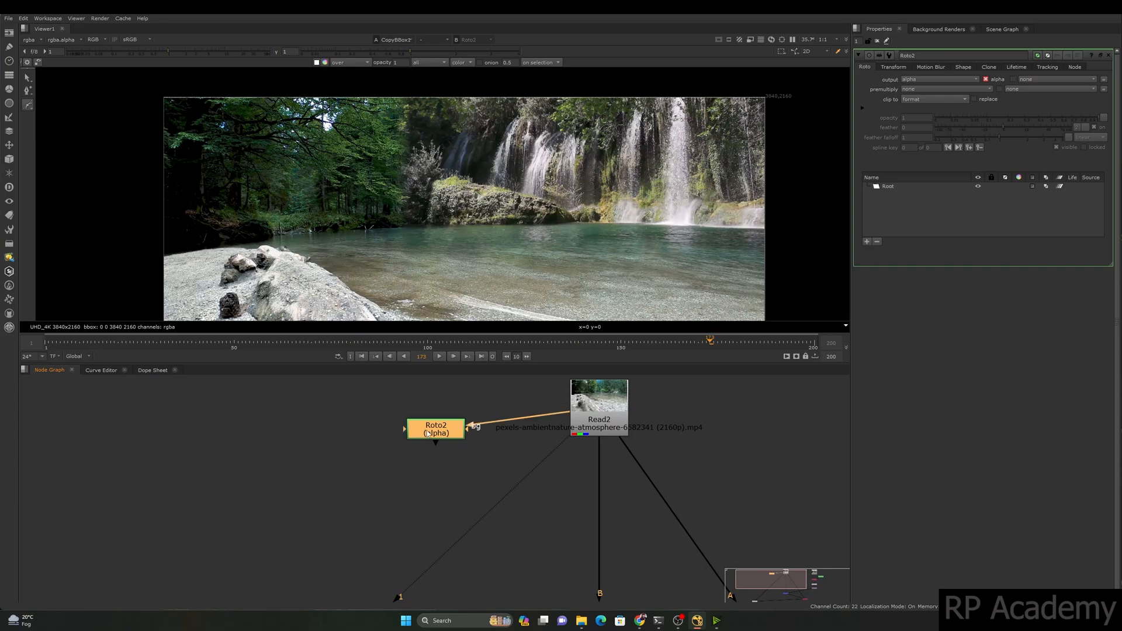
# View the new Roto2 node through viewer input 1 and start a Bezier shape at the top of the green tree beside the blue mountain gap
pyautogui.press('1')
pyautogui.scroll(1, 443, 137)
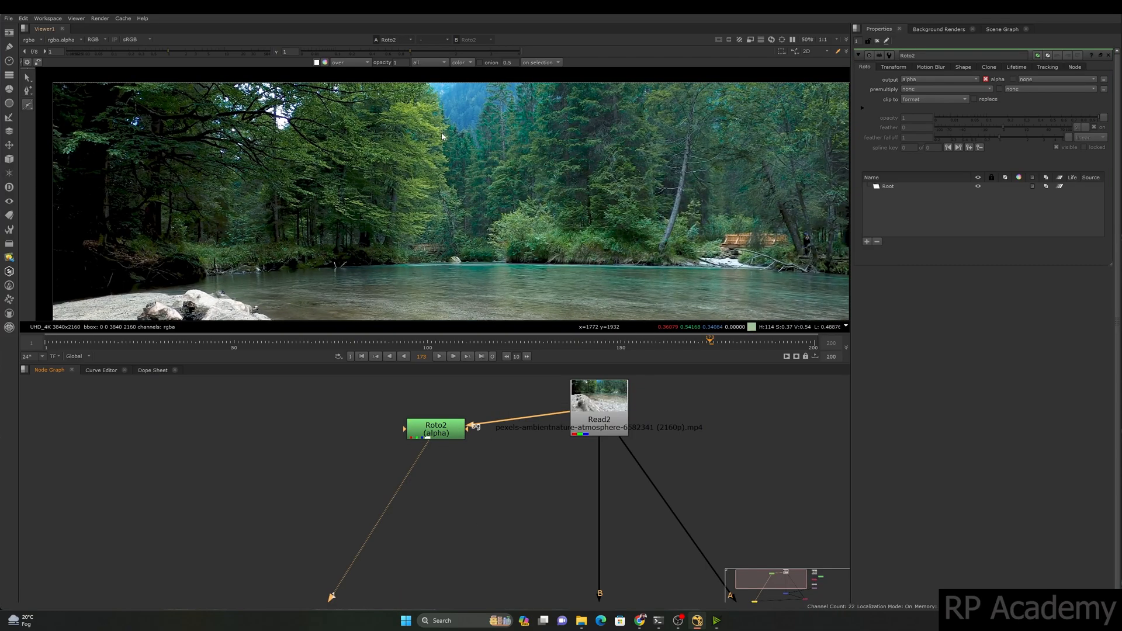
pyautogui.click(27, 106)
pyautogui.scroll(1, 235, 132)
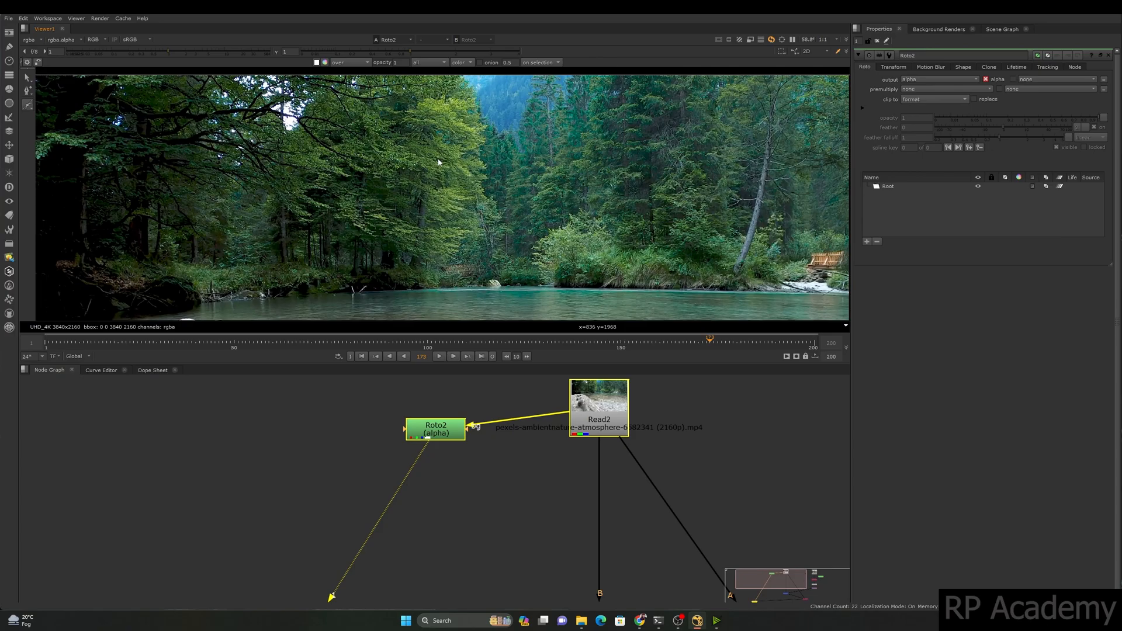
pyautogui.scroll(3, 477, 146)
pyautogui.press('space')
pyautogui.scroll(2, 444, 198)
pyautogui.scroll(1, 453, 168)
pyautogui.click(444, 176)
pyautogui.click(461, 184)
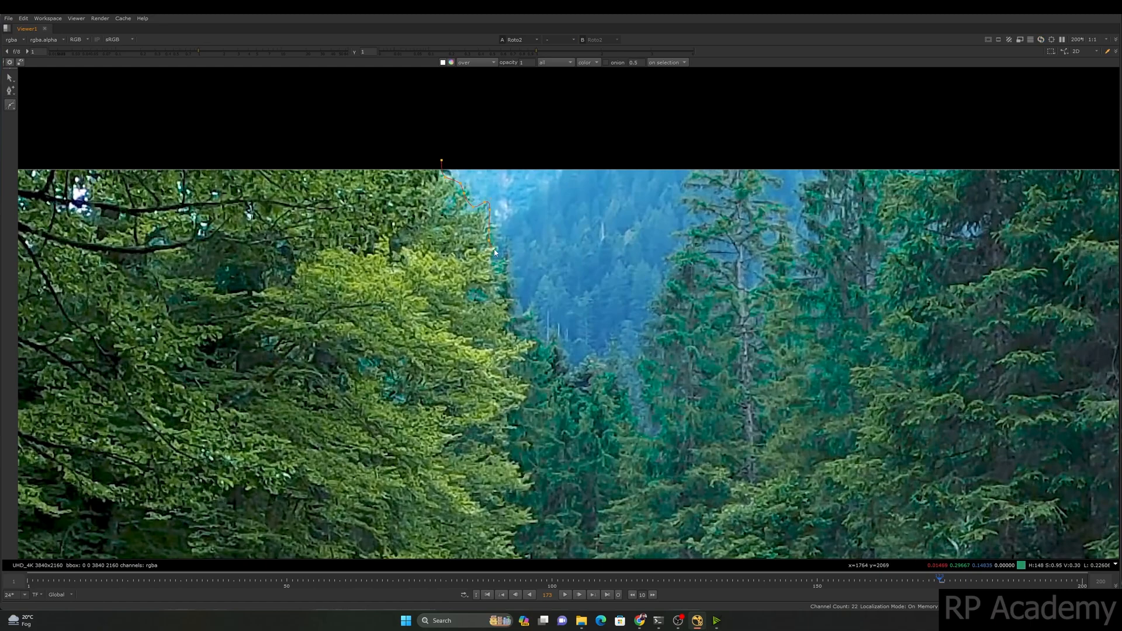
# Continue the Bezier down the ragged outer edge of the green trees to the lake's waterline
pyautogui.moveTo(507, 314); pyautogui.dragTo(502, 220, button='middle')
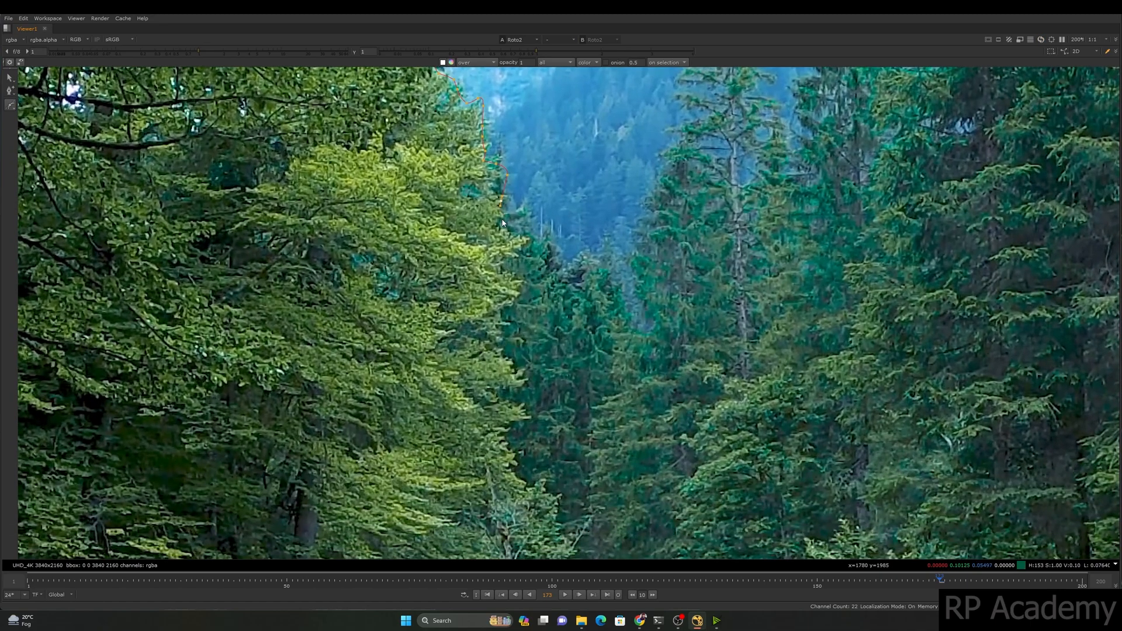
pyautogui.moveTo(492, 325); pyautogui.dragTo(467, 250, button='middle')
pyautogui.click(518, 301)
pyautogui.moveTo(503, 305); pyautogui.dragTo(501, 215, button='middle')
pyautogui.moveTo(491, 273); pyautogui.dragTo(509, 200, button='middle')
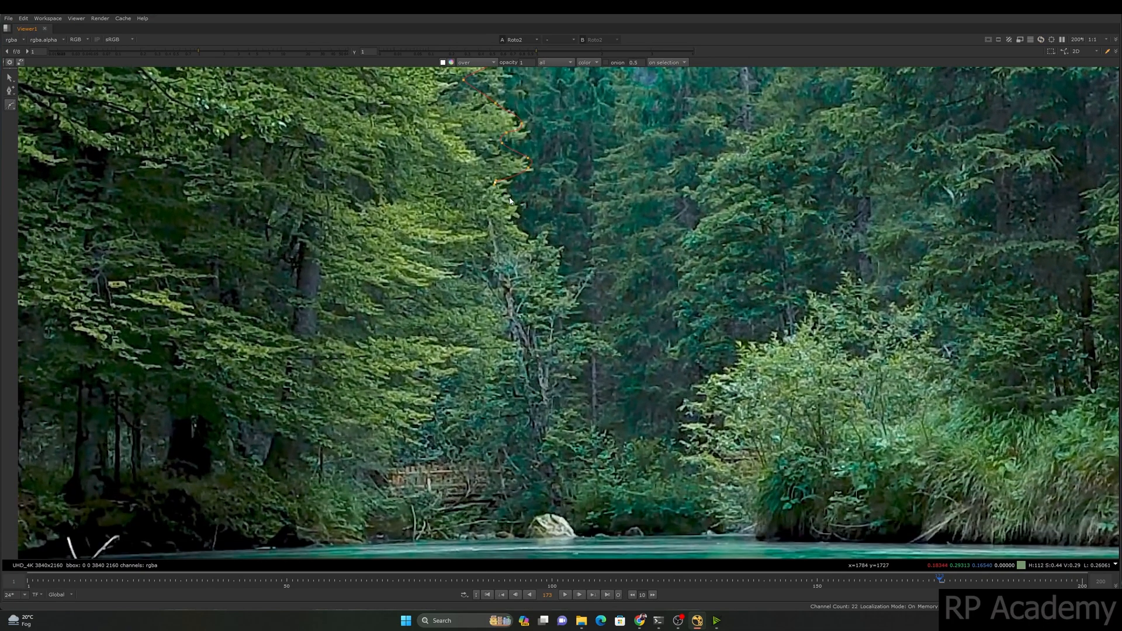
pyautogui.scroll(-5, 554, 255)
pyautogui.scroll(4, 523, 211)
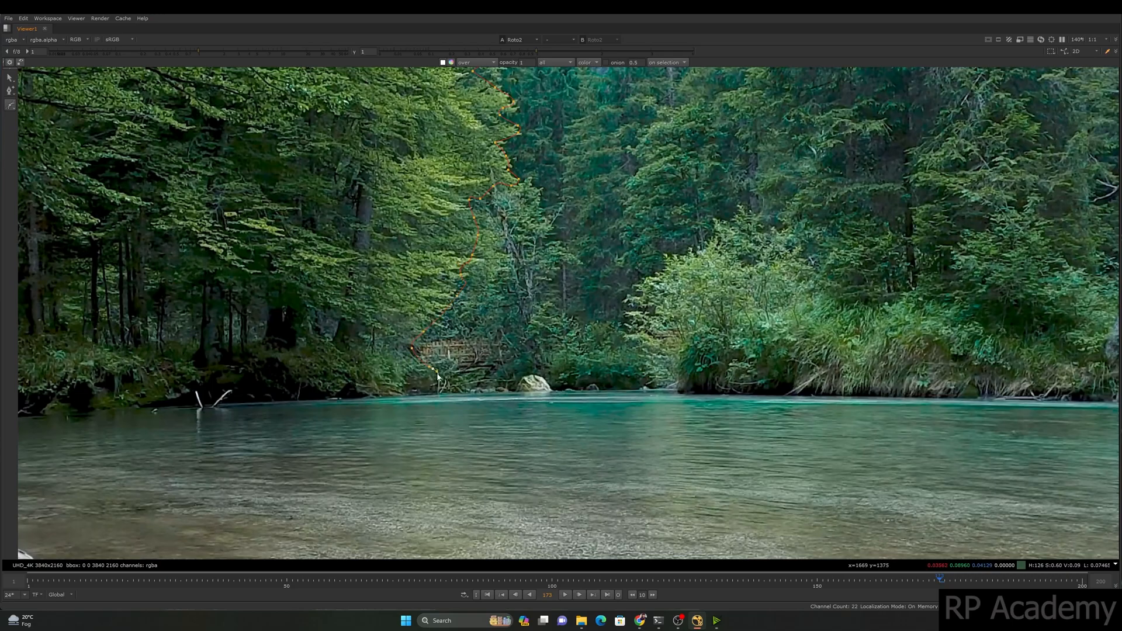
pyautogui.scroll(-6, 426, 396)
pyautogui.scroll(2, 424, 396)
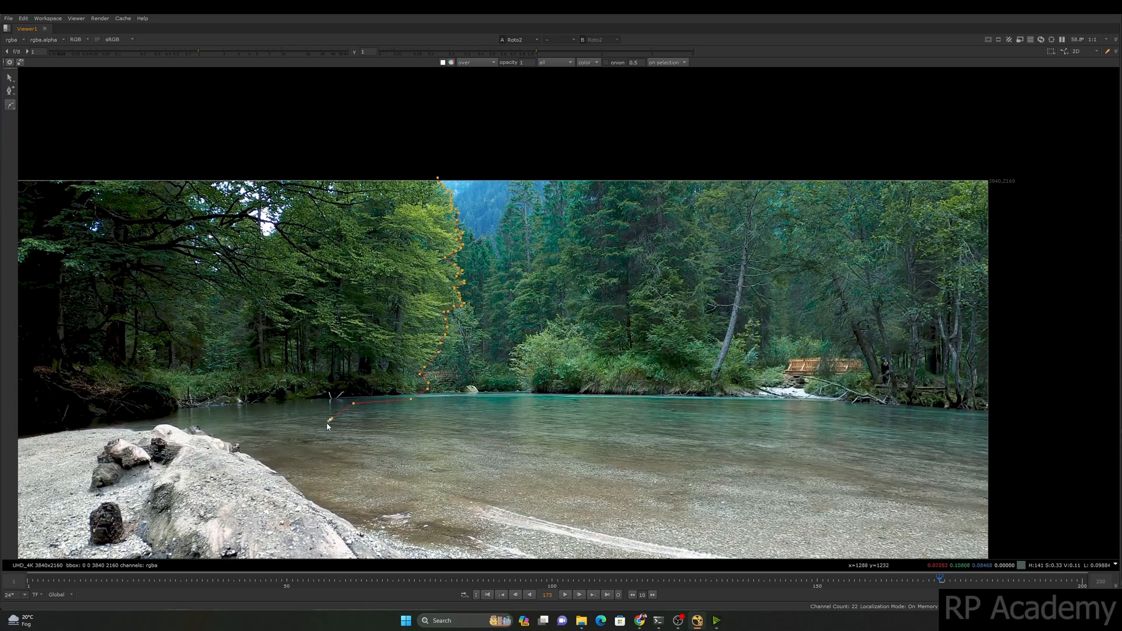
# Carry the Bezier across the shoreline, back up through the trees and above the frame, closing it at its first point
pyautogui.click(271, 442)
pyautogui.scroll(-3, 270, 443)
pyautogui.click(261, 412)
pyautogui.click(233, 366)
pyautogui.click(243, 332)
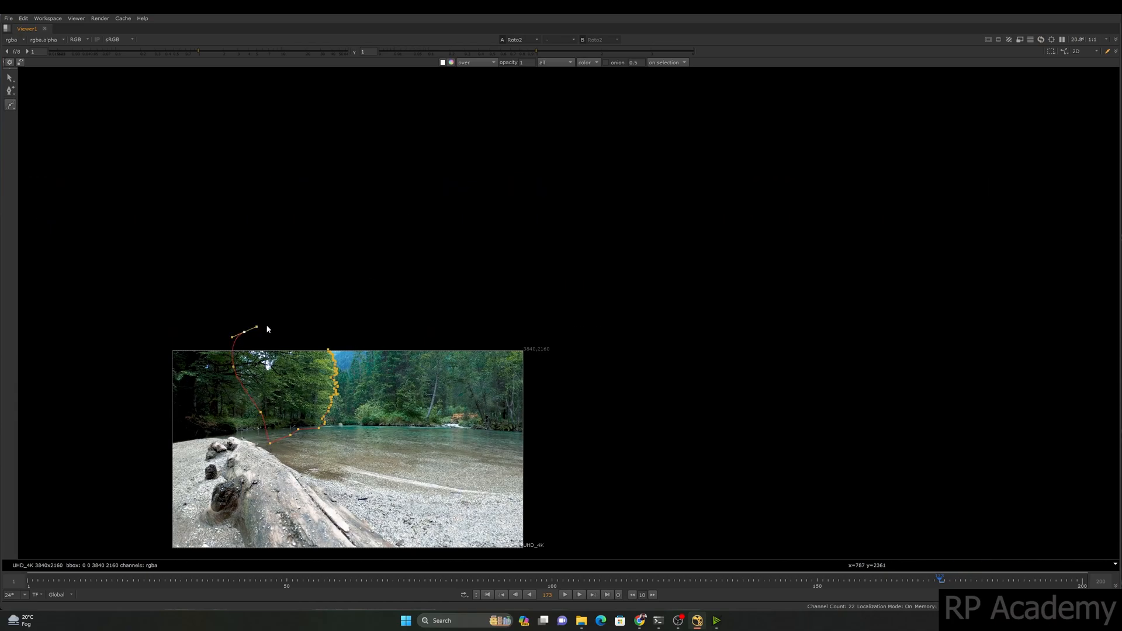
pyautogui.click(328, 351)
pyautogui.moveTo(406, 379); pyautogui.dragTo(445, 297, button='middle')
pyautogui.press('space')
# Duplicate the Copy1 and Premult1 nodes and place the copies below Roto2
pyautogui.moveTo(412, 169); pyautogui.dragTo(420, 193, button='middle')
pyautogui.scroll(-3, 500, 521)
pyautogui.moveTo(604, 544); pyautogui.dragTo(579, 439, button='middle')
pyautogui.moveTo(681, 409); pyautogui.dragTo(589, 501, button='middle')
pyautogui.moveTo(581, 477); pyautogui.dragTo(645, 536)
pyautogui.hotkey('ctrl', 'c')
pyautogui.hotkey('ctrl', 'v')
pyautogui.scroll(2, 375, 510)
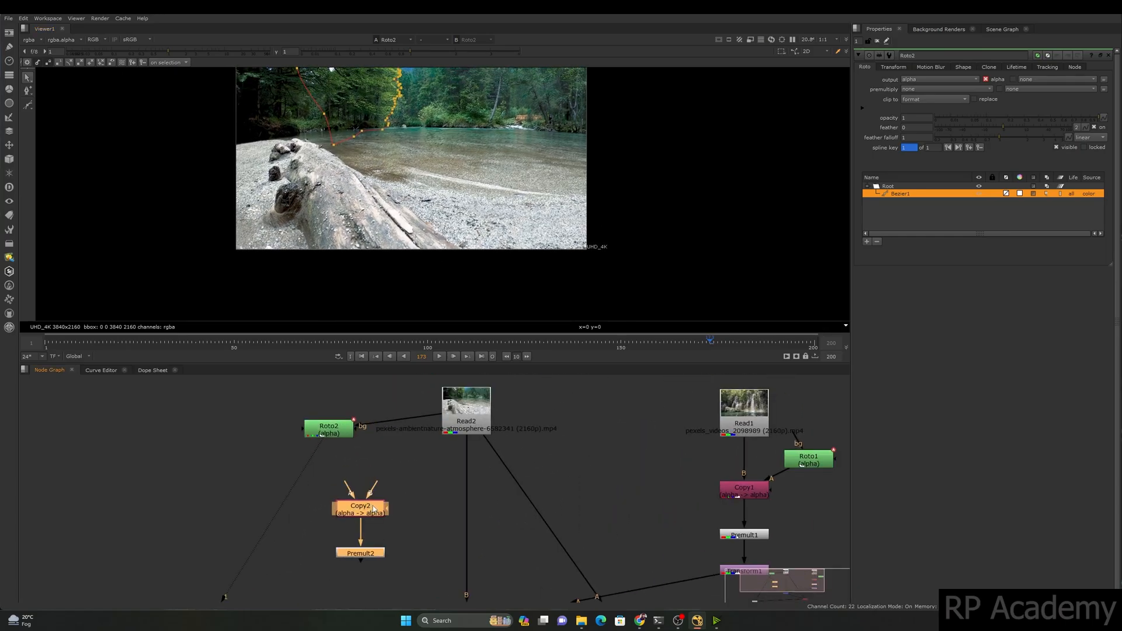
# Connect Read2 to Copy2's B input and Roto2 to its A input, detach Roto2 from Read2, and view Premult2 through viewer input 1
pyautogui.moveTo(341, 435); pyautogui.dragTo(428, 417)
pyautogui.click(350, 481)
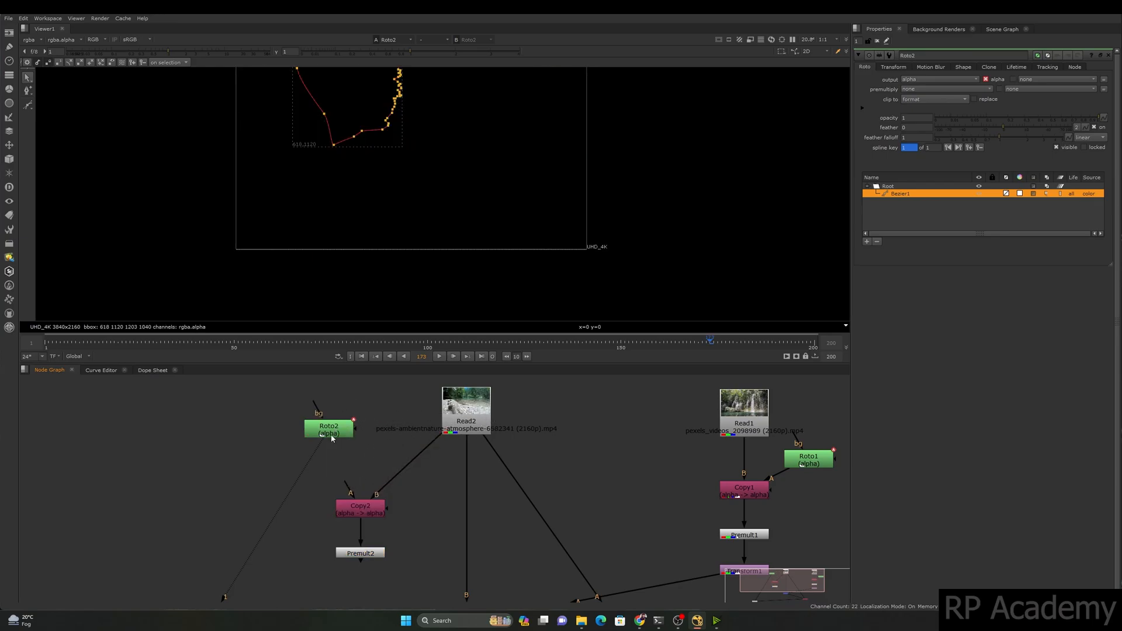
pyautogui.click(360, 553)
pyautogui.press('1')
pyautogui.scroll(-1, 387, 242)
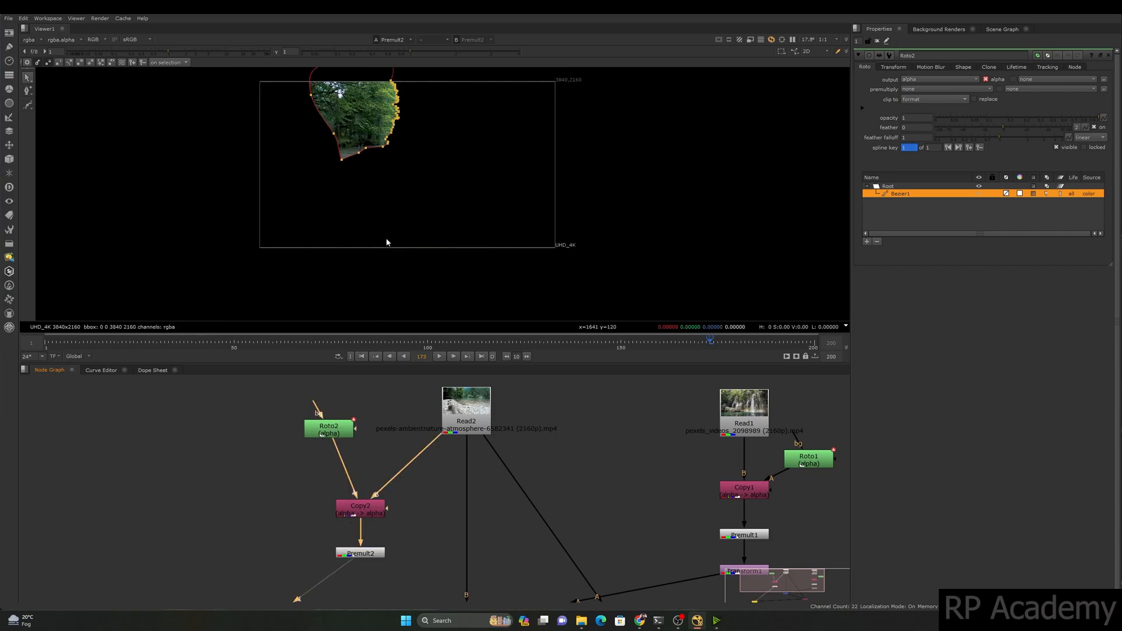
# View Merge1 through viewer input 2 and examine the tree roto outline against the waterfall composite
pyautogui.scroll(-2, 444, 251)
pyautogui.moveTo(498, 596); pyautogui.dragTo(496, 487, button='middle')
pyautogui.click(462, 512)
pyautogui.press('2')
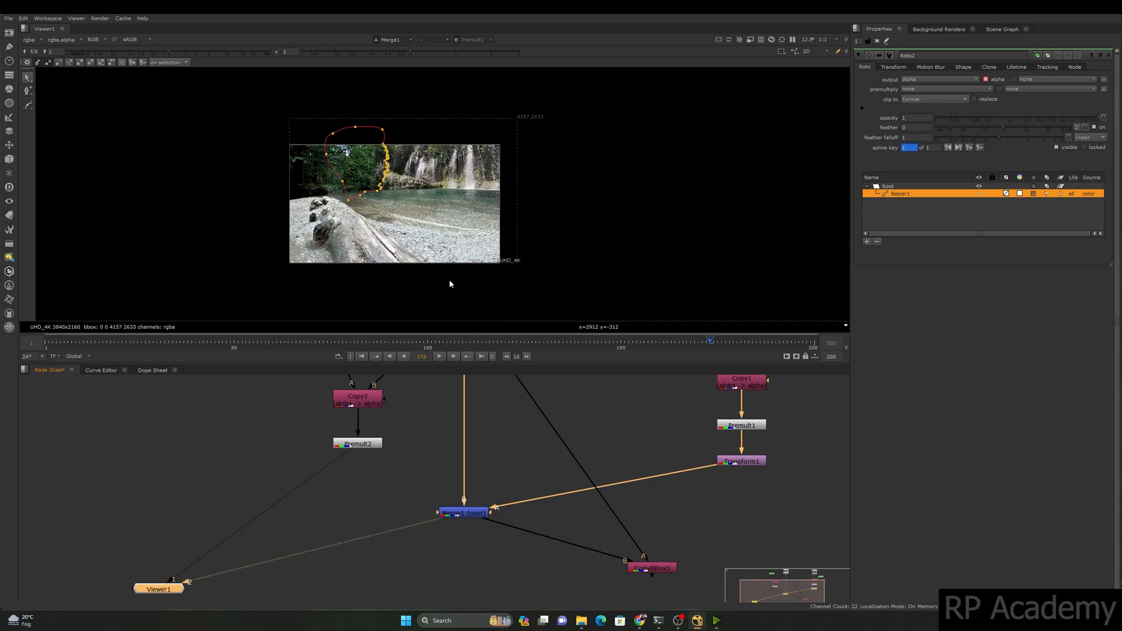
pyautogui.scroll(-2, 426, 245)
pyautogui.scroll(4, 407, 171)
pyautogui.scroll(5, 386, 140)
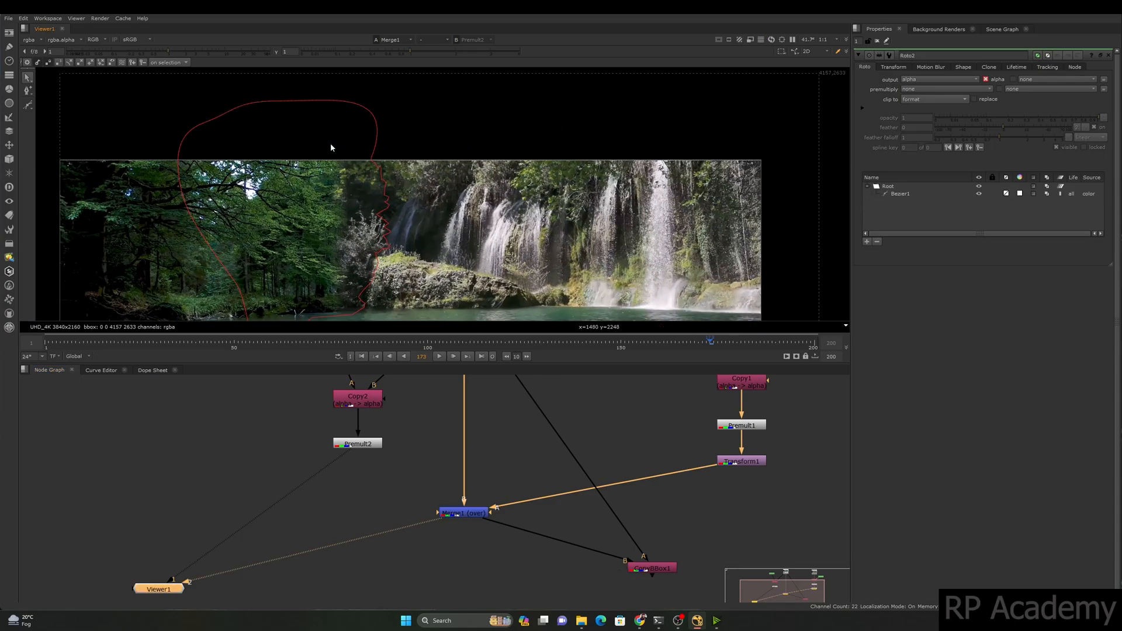
pyautogui.moveTo(408, 230); pyautogui.dragTo(412, 210, button='middle')
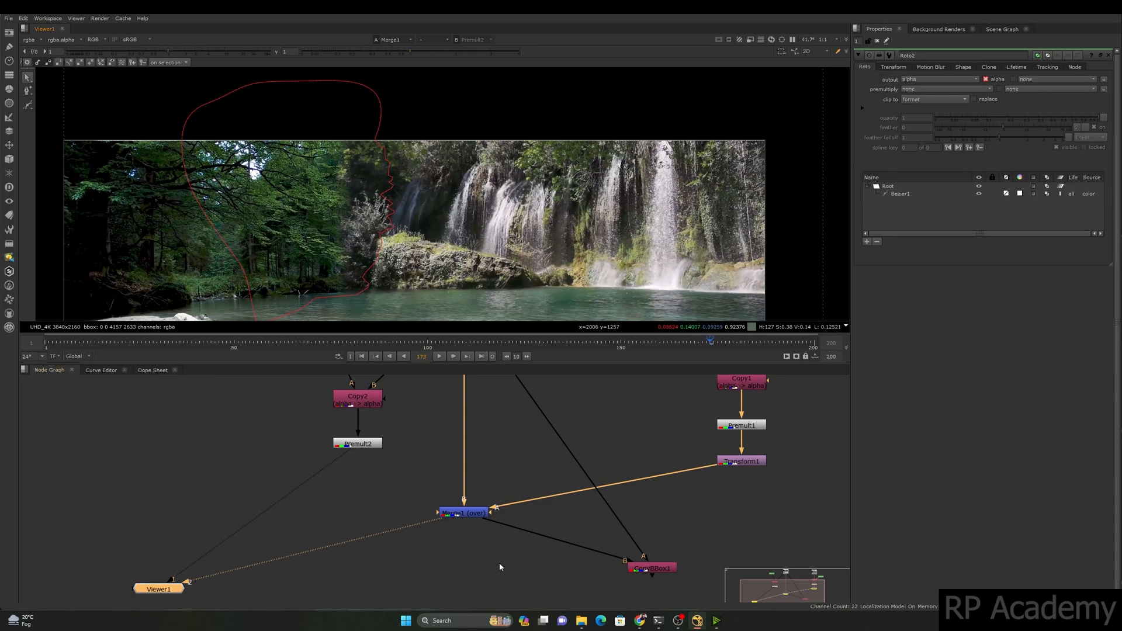
# Add a Merge node below Merge1, connecting its B input to Merge1 and its A input to Premult2, and view it through input 2
pyautogui.moveTo(467, 567); pyautogui.dragTo(476, 511, button='middle')
pyautogui.click(475, 511)
pyautogui.press('m')
pyautogui.scroll(-3, 475, 511)
pyautogui.moveTo(475, 508); pyautogui.dragTo(475, 529)
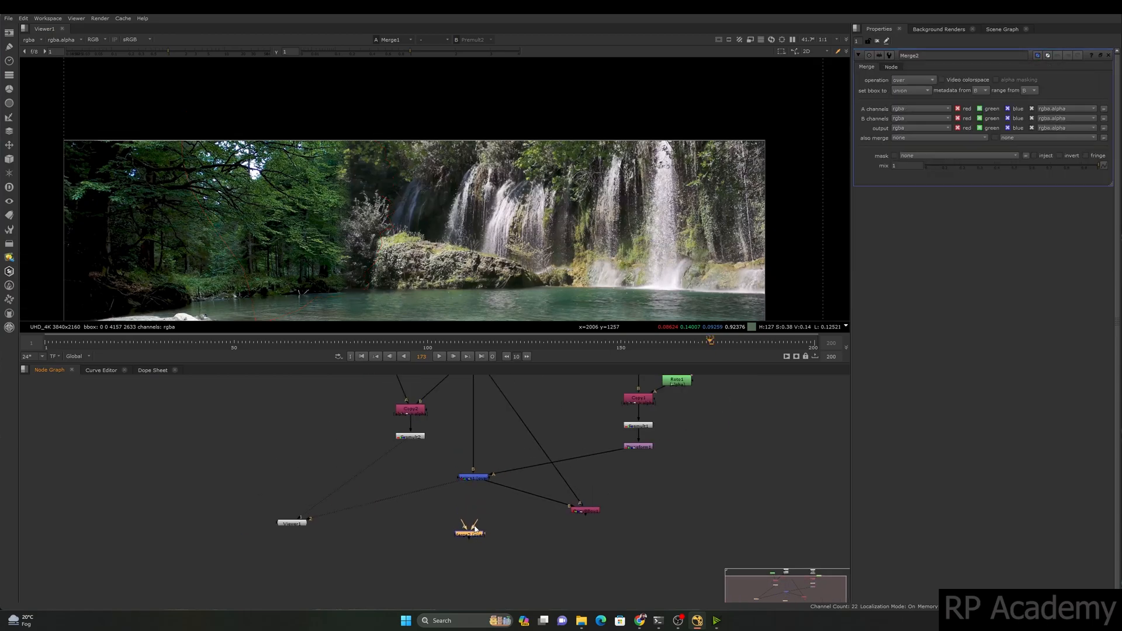
pyautogui.moveTo(475, 481); pyautogui.dragTo(475, 480)
pyautogui.moveTo(462, 524); pyautogui.dragTo(410, 436)
pyautogui.press('2')
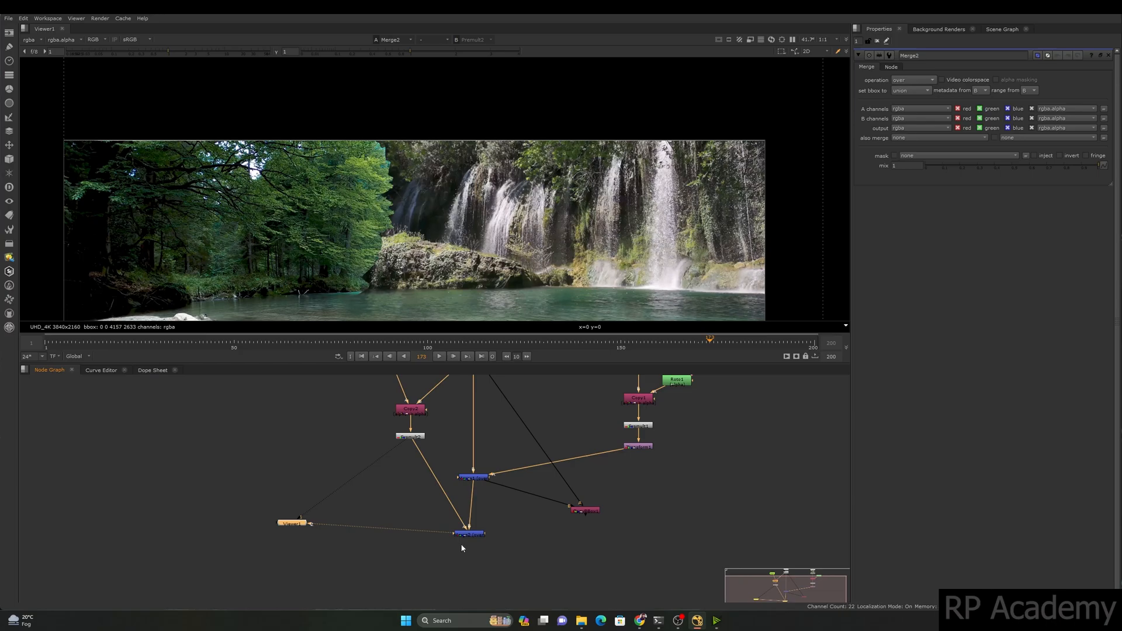
# Align Merge2 under Merge1, move CopyBBox1 lower with its B input reconnected to Merge2, and view CopyBBox1
pyautogui.moveTo(471, 536); pyautogui.dragTo(475, 536)
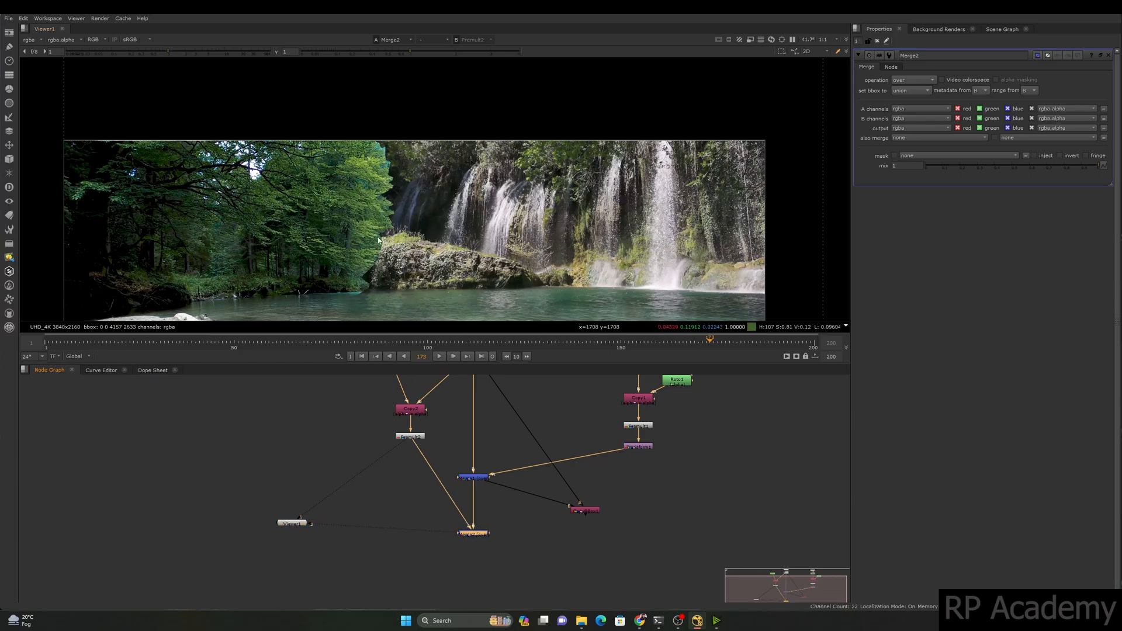
pyautogui.moveTo(573, 512); pyautogui.dragTo(563, 553)
pyautogui.moveTo(648, 533); pyautogui.dragTo(533, 572)
pyautogui.press('1')
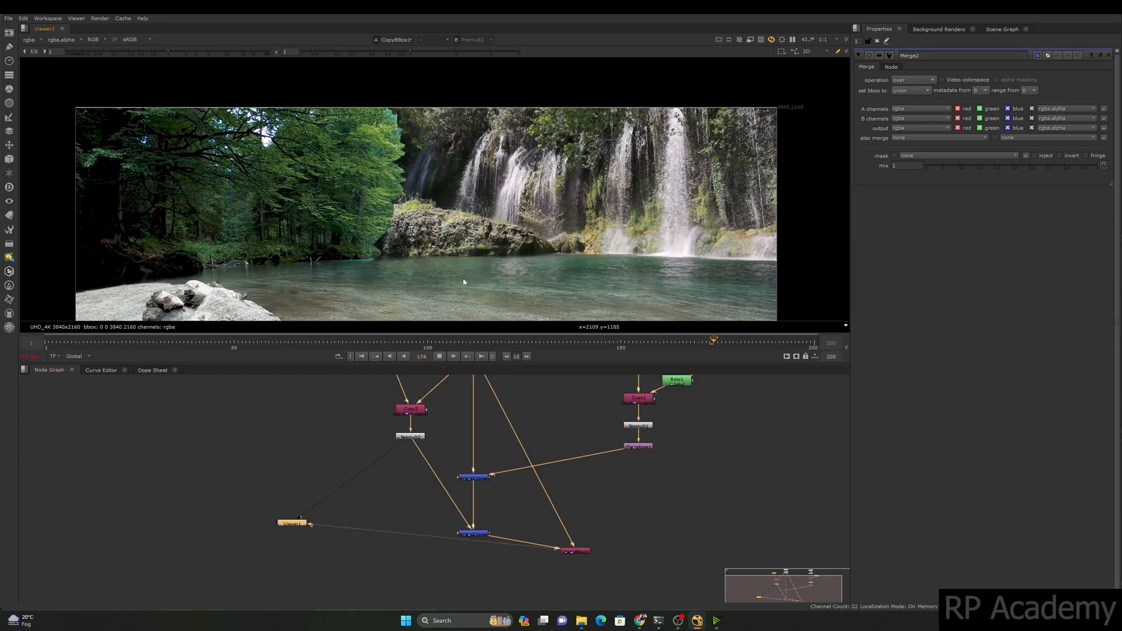
# Play back the composite in the full-size viewer and examine the tree edge against the waterfall
pyautogui.press('space')
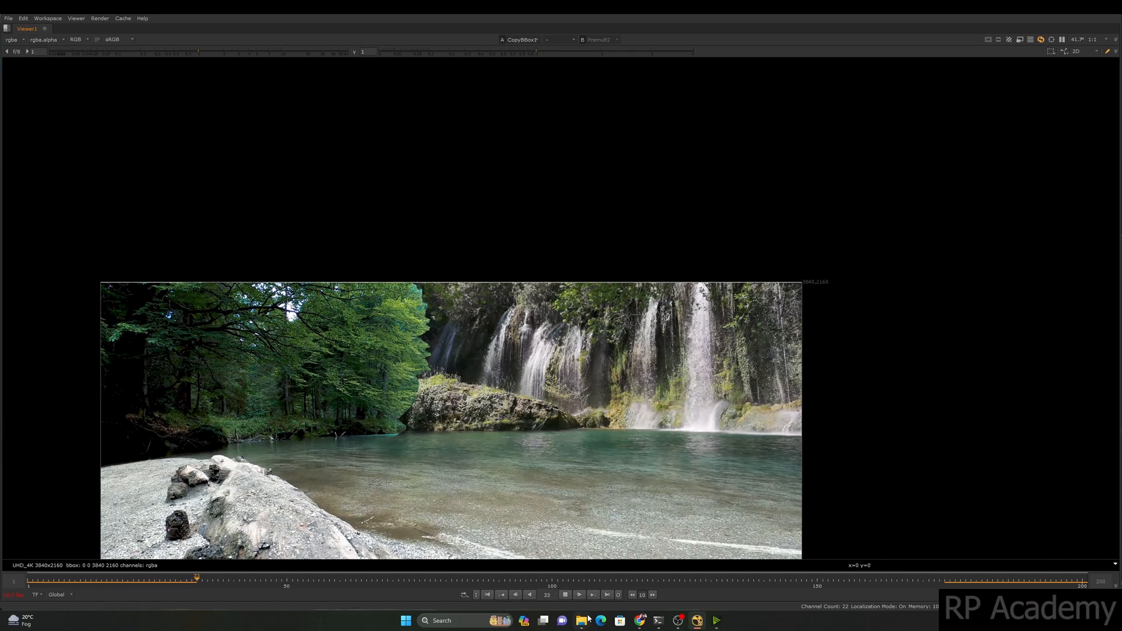
pyautogui.press('k')
pyautogui.press('space')
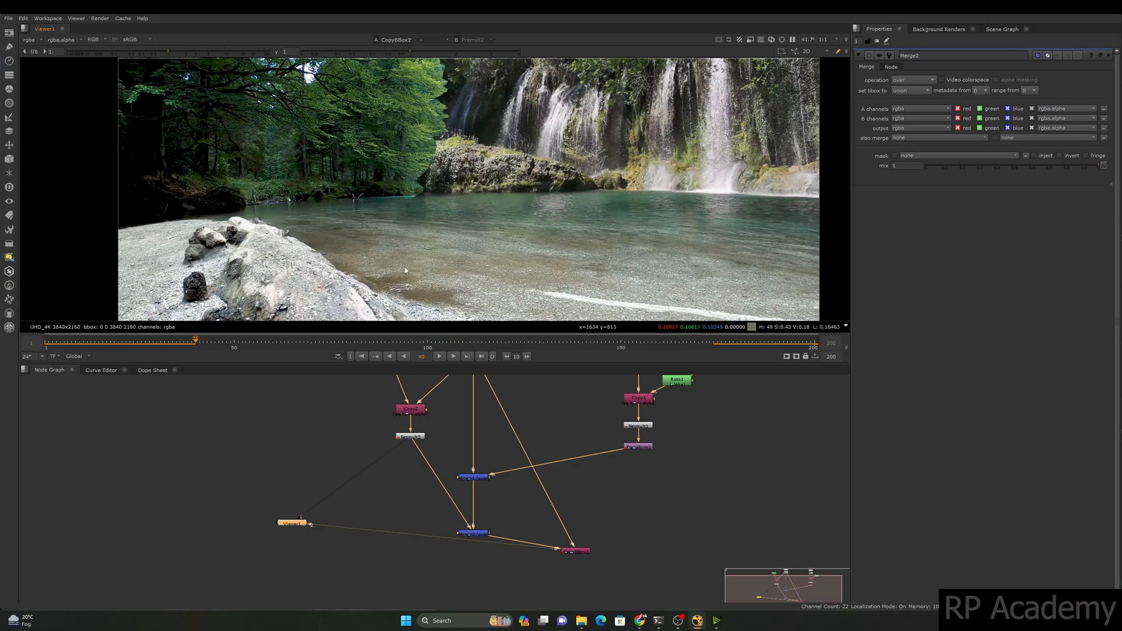
pyautogui.moveTo(449, 198); pyautogui.dragTo(444, 177, button='middle')
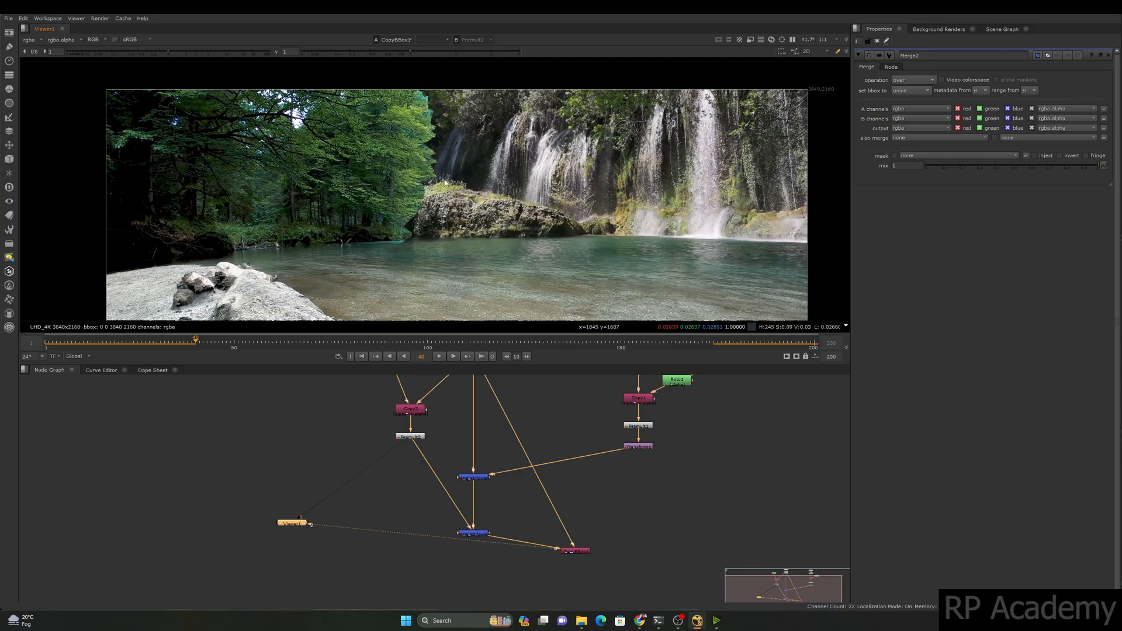
# Reopen Roto2, feather its Bezier edge outward around the trees, and clear the open node properties
pyautogui.moveTo(478, 446); pyautogui.dragTo(475, 480, button='middle')
pyautogui.moveTo(414, 155); pyautogui.dragTo(415, 171, button='middle')
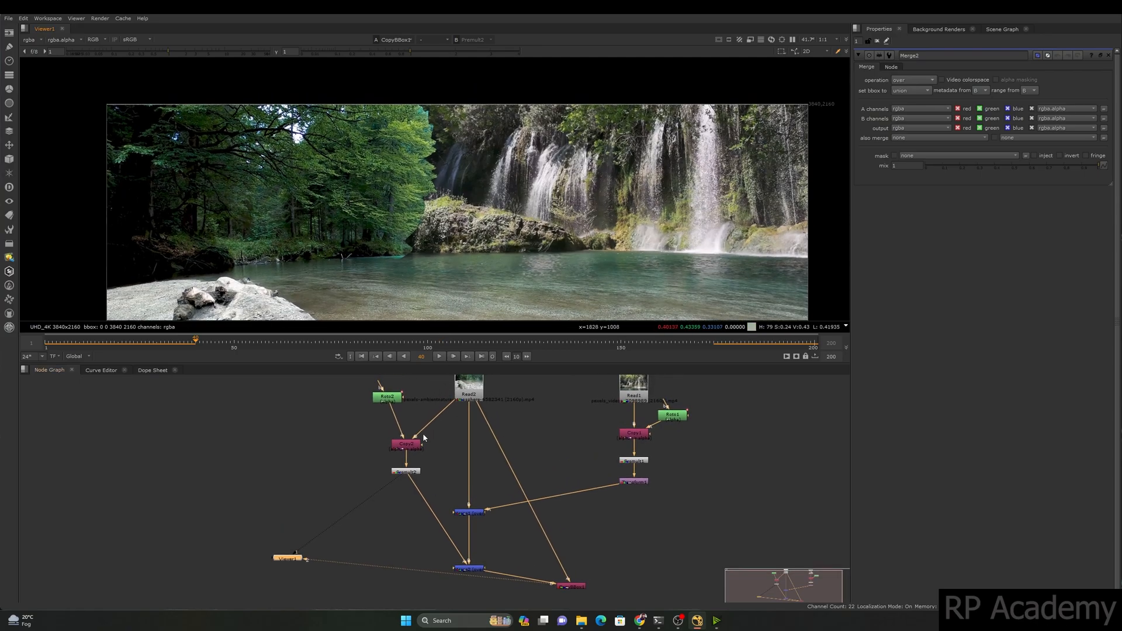
pyautogui.moveTo(401, 460); pyautogui.dragTo(398, 480, button='middle')
pyautogui.scroll(3, 398, 412)
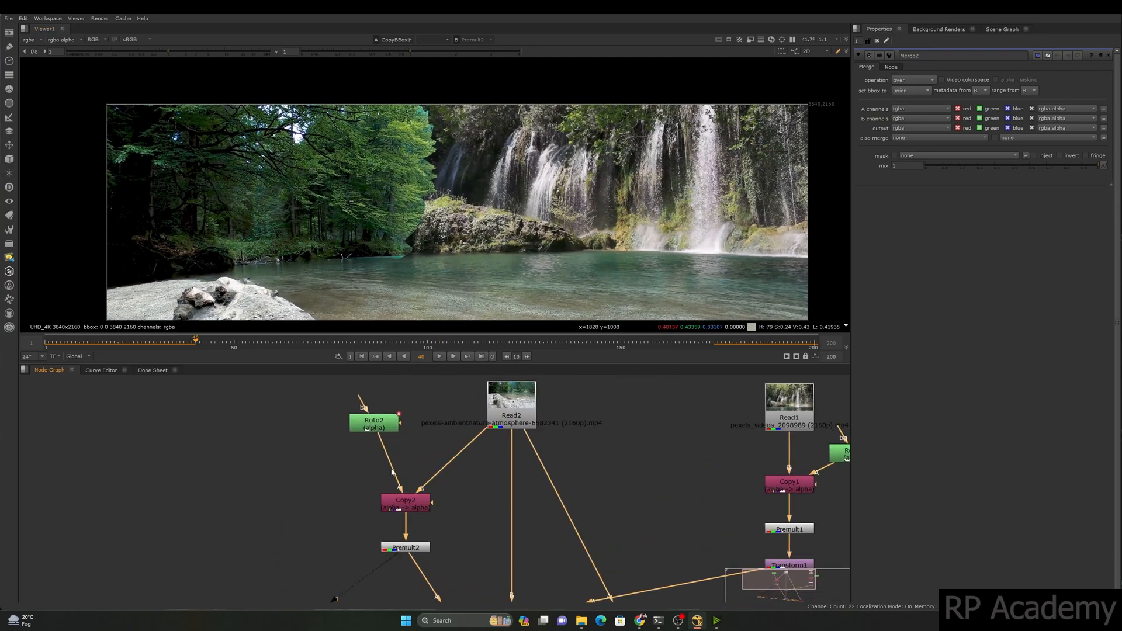
pyautogui.doubleClick(368, 422)
pyautogui.click(436, 170)
pyautogui.scroll(-4, 436, 170)
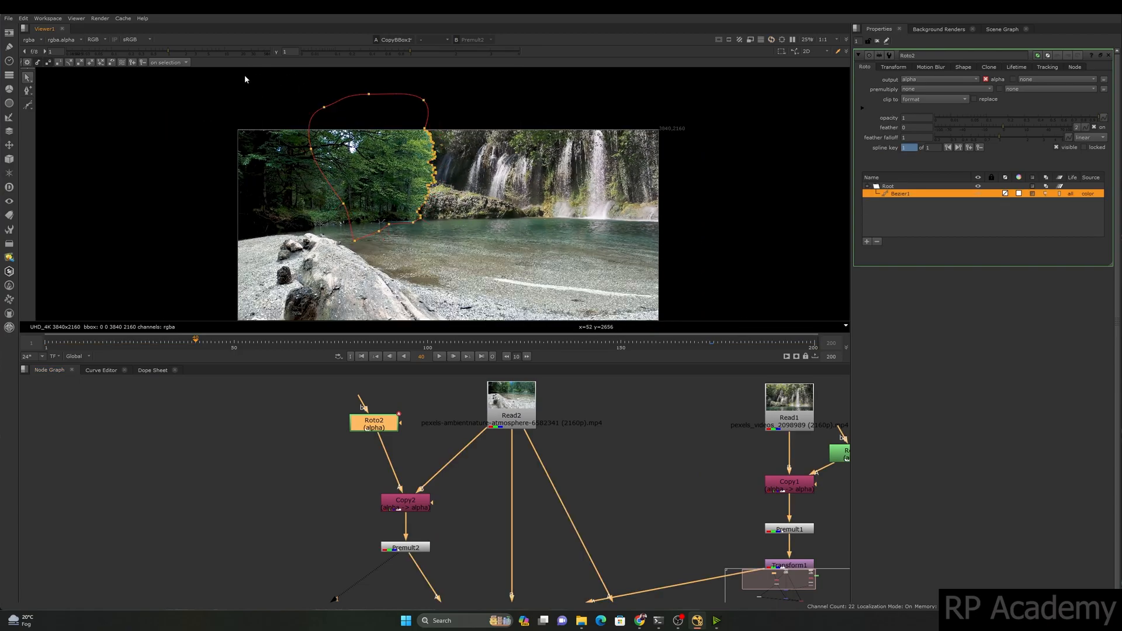
pyautogui.scroll(1, 437, 221)
pyautogui.moveTo(438, 221); pyautogui.dragTo(517, 215, button='middle')
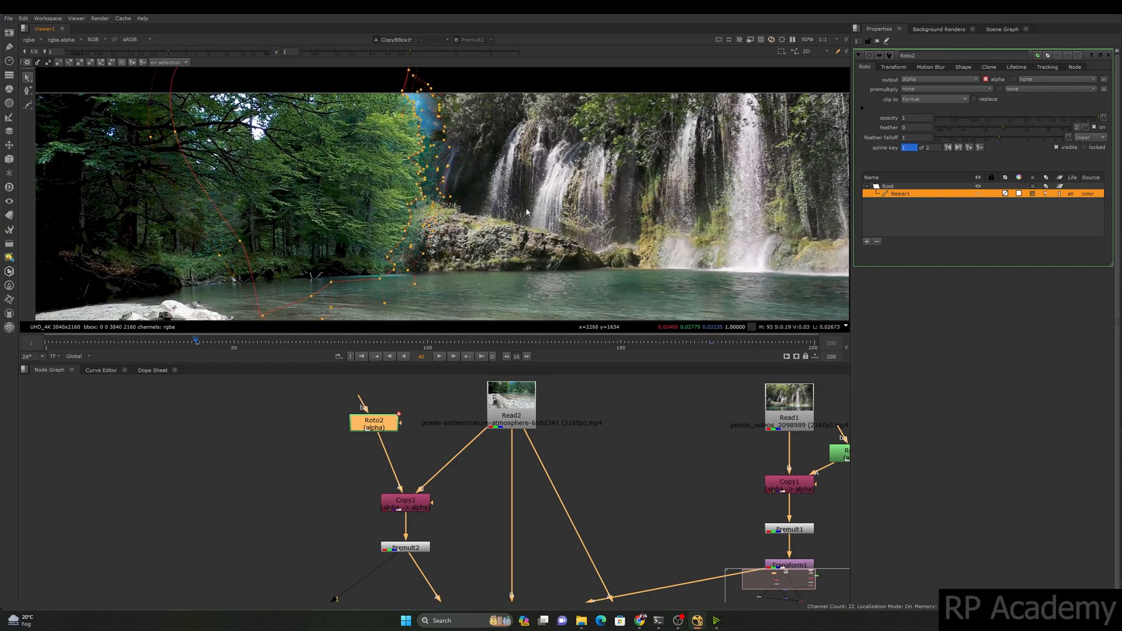
pyautogui.click(878, 41)
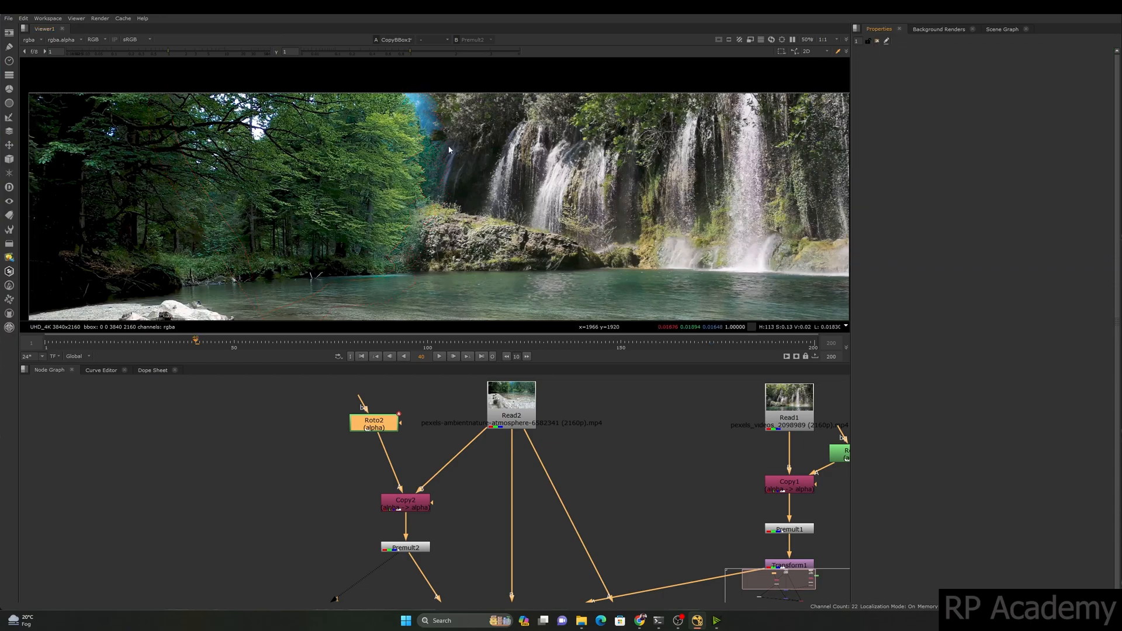
# Play back the feathered composite in the full-size viewer, stop at frame 118, and examine the waterfall area
pyautogui.scroll(-2, 435, 143)
pyautogui.moveTo(433, 211); pyautogui.dragTo(423, 255, button='middle')
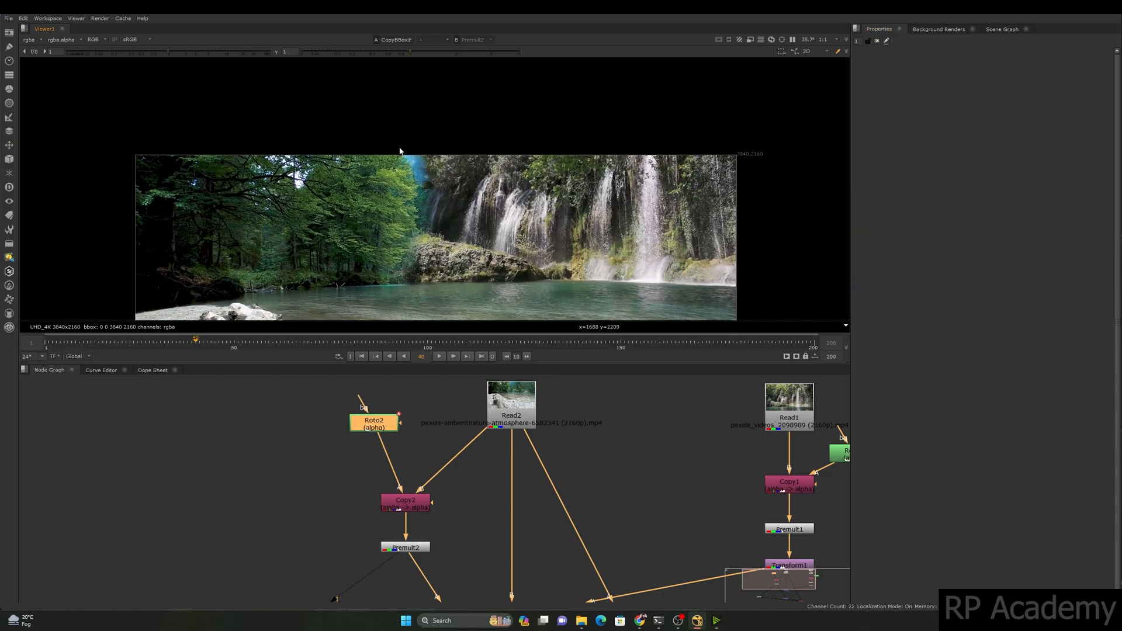
pyautogui.moveTo(460, 315); pyautogui.dragTo(444, 134, button='middle')
pyautogui.press('space')
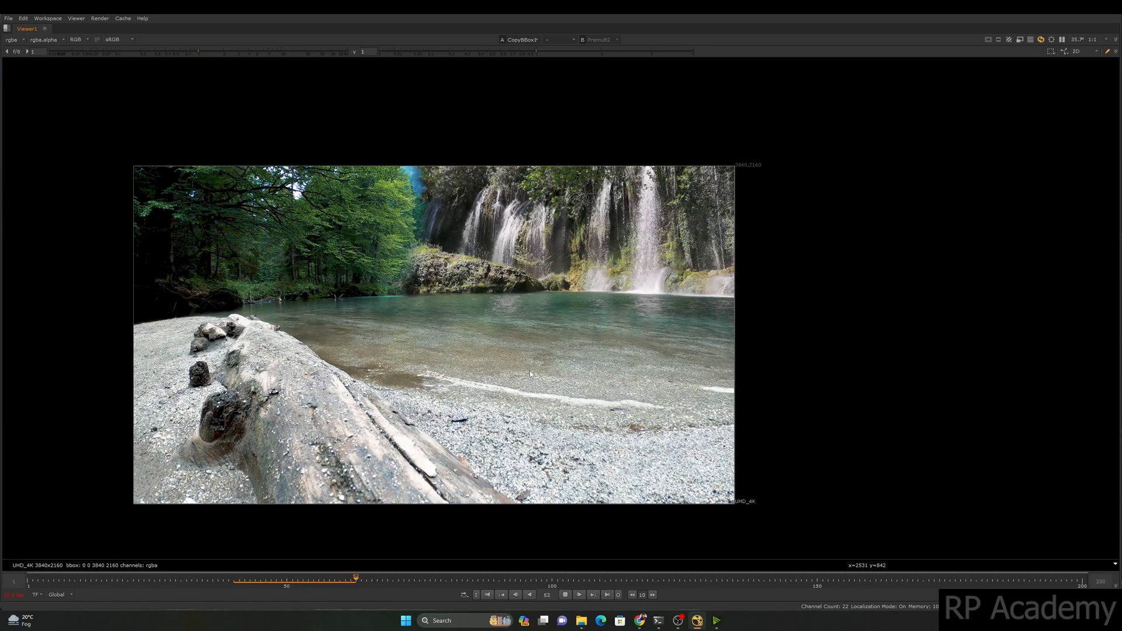
pyautogui.moveTo(530, 372); pyautogui.dragTo(523, 348, button='middle')
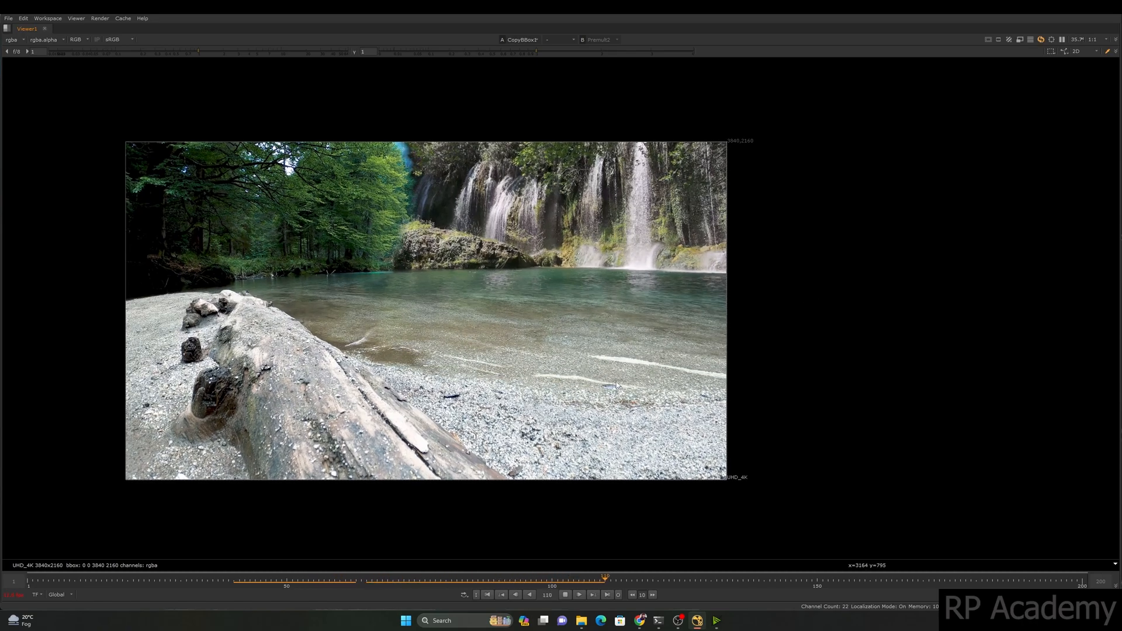
pyautogui.click(565, 595)
pyautogui.moveTo(451, 125); pyautogui.dragTo(714, 264)
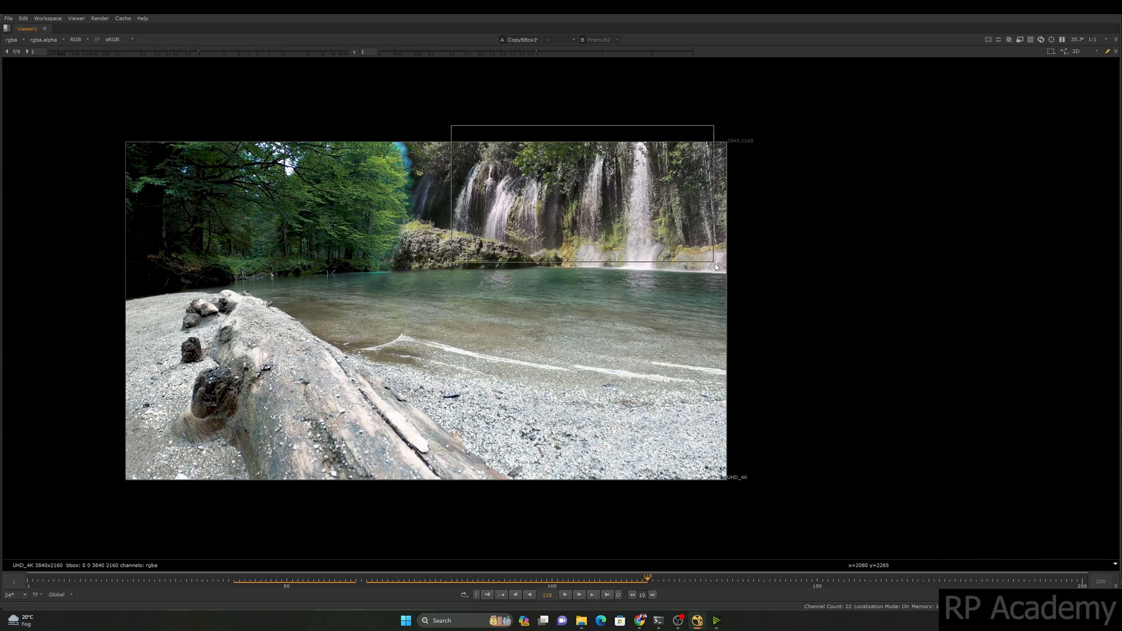
pyautogui.press('space')
# Move Read1 upward to make room and insert a Grade node between Read1 and Copy1
pyautogui.moveTo(521, 146); pyautogui.dragTo(520, 246, button='middle')
pyautogui.scroll(-4, 519, 234)
pyautogui.moveTo(546, 193); pyautogui.dragTo(483, 158, button='middle')
pyautogui.scroll(-1, 728, 471)
pyautogui.moveTo(735, 473); pyautogui.dragTo(619, 468, button='middle')
pyautogui.click(666, 422)
pyautogui.moveTo(666, 422); pyautogui.dragTo(666, 380)
pyautogui.moveTo(629, 425); pyautogui.dragTo(619, 446, button='middle')
pyautogui.click(620, 447)
pyautogui.press('g')
pyautogui.moveTo(619, 444); pyautogui.dragTo(657, 445)
pyautogui.scroll(2, 654, 439)
pyautogui.moveTo(666, 512); pyautogui.dragTo(663, 540, button='middle')
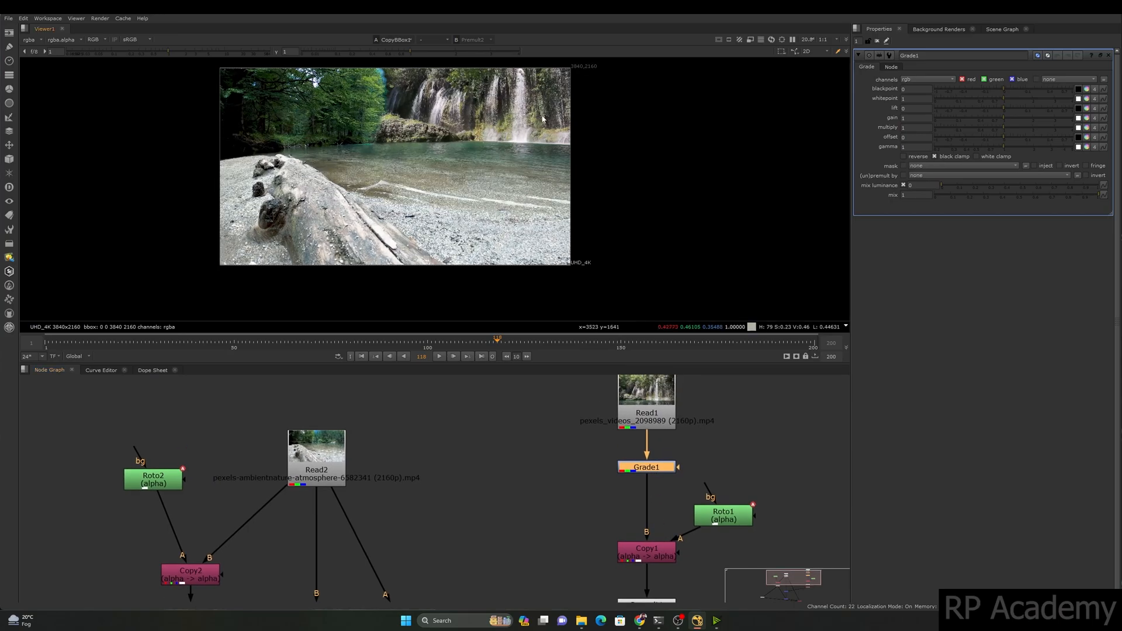
# Try raising the first channel of Grade1's gain separately, restore it to 1, and return the gain to a single value
pyautogui.scroll(3, 625, 132)
pyautogui.scroll(-3, 625, 132)
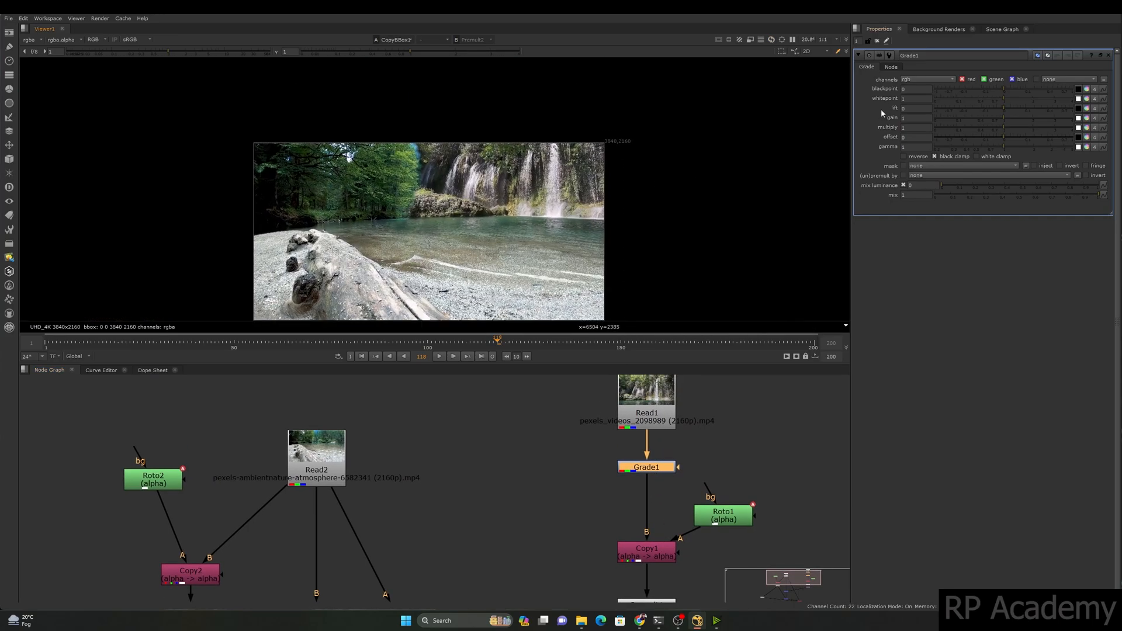
pyautogui.moveTo(530, 192); pyautogui.dragTo(532, 172, button='middle')
pyautogui.scroll(4, 532, 172)
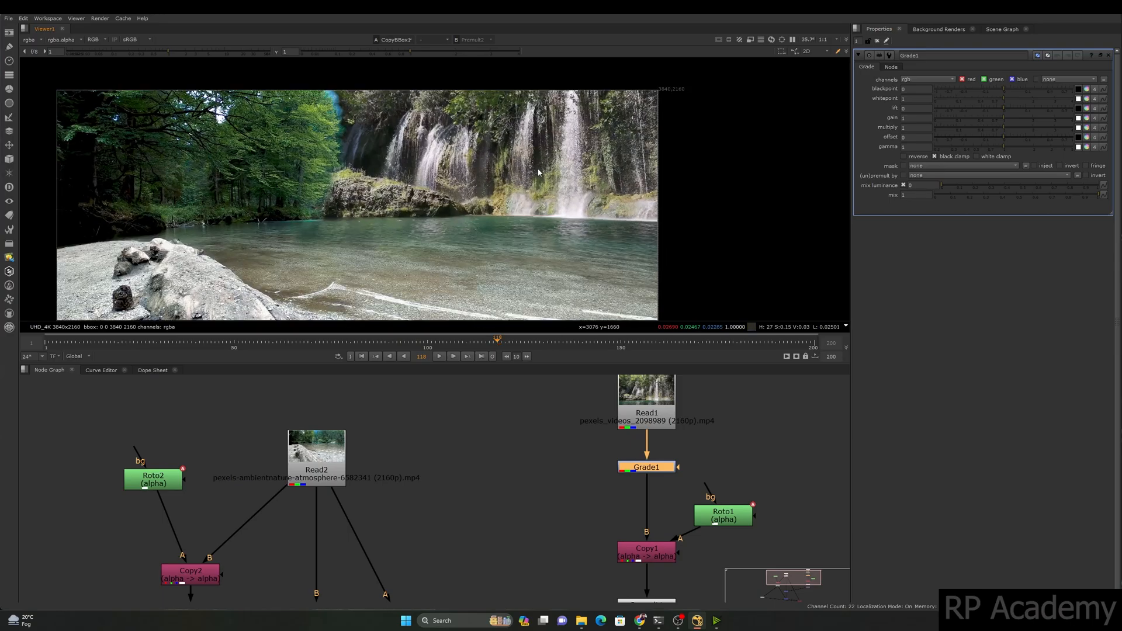
pyautogui.click(1090, 119)
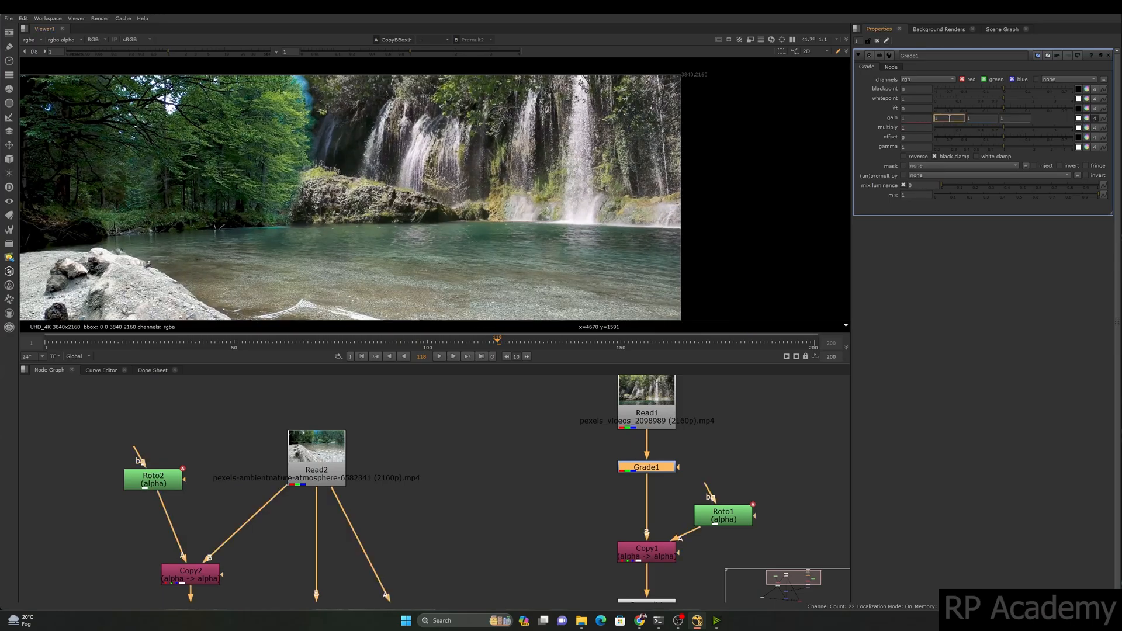
pyautogui.press('Up')
pyautogui.press('Up')
pyautogui.press('Up')
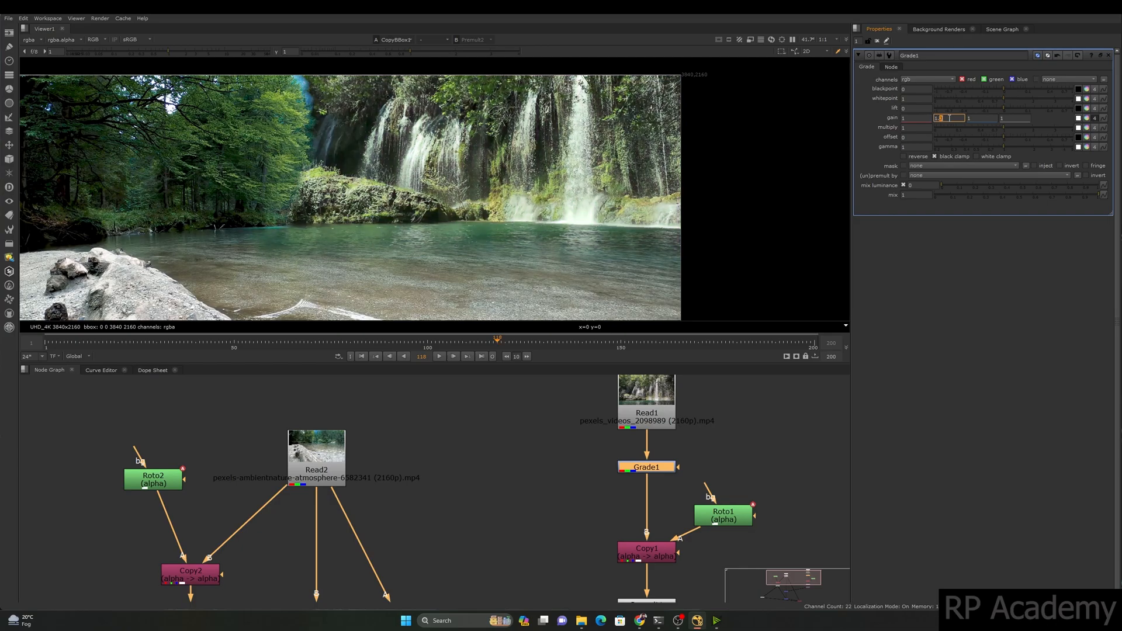
pyautogui.press('Down')
pyautogui.press('Down')
pyautogui.press('Down')
pyautogui.press('Down')
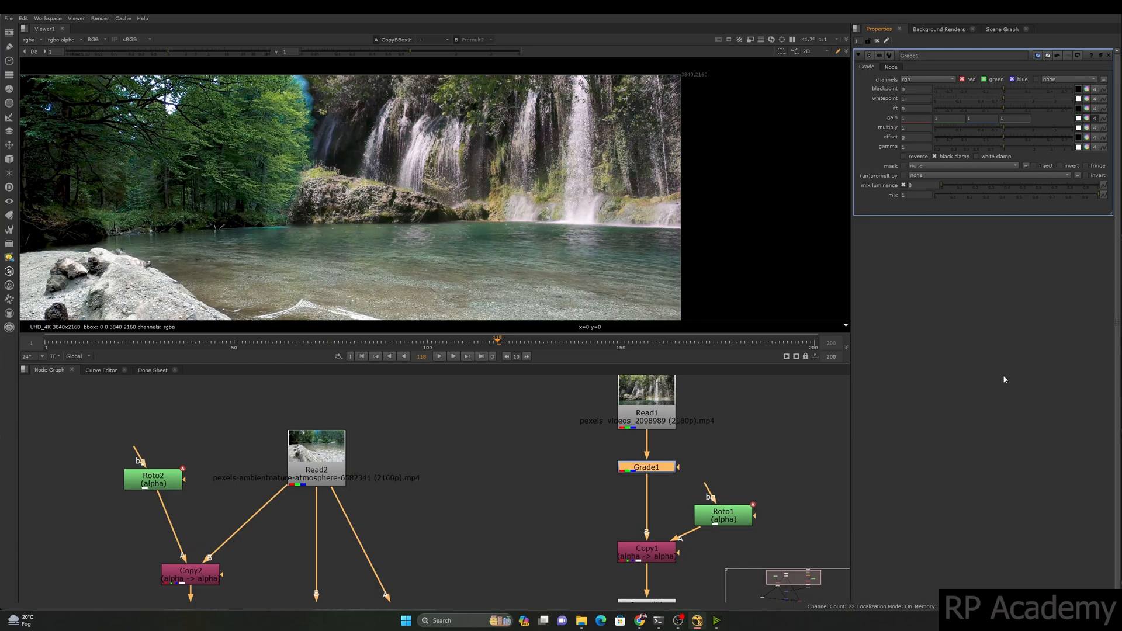
pyautogui.click(1092, 119)
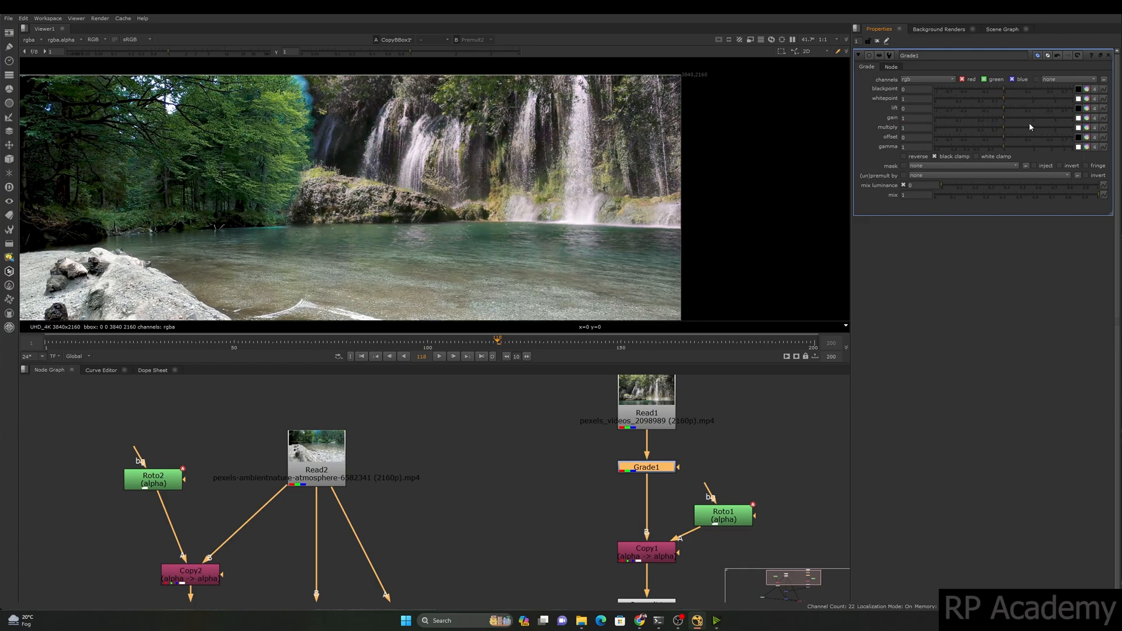
pyautogui.moveTo(1002, 118)
pyautogui.mouseDown()
pyautogui.moveTo(991, 120)
pyautogui.moveTo(1005, 117)
pyautogui.mouseUp()
pyautogui.scroll(-3, 602, 227)
pyautogui.scroll(3, 446, 241)
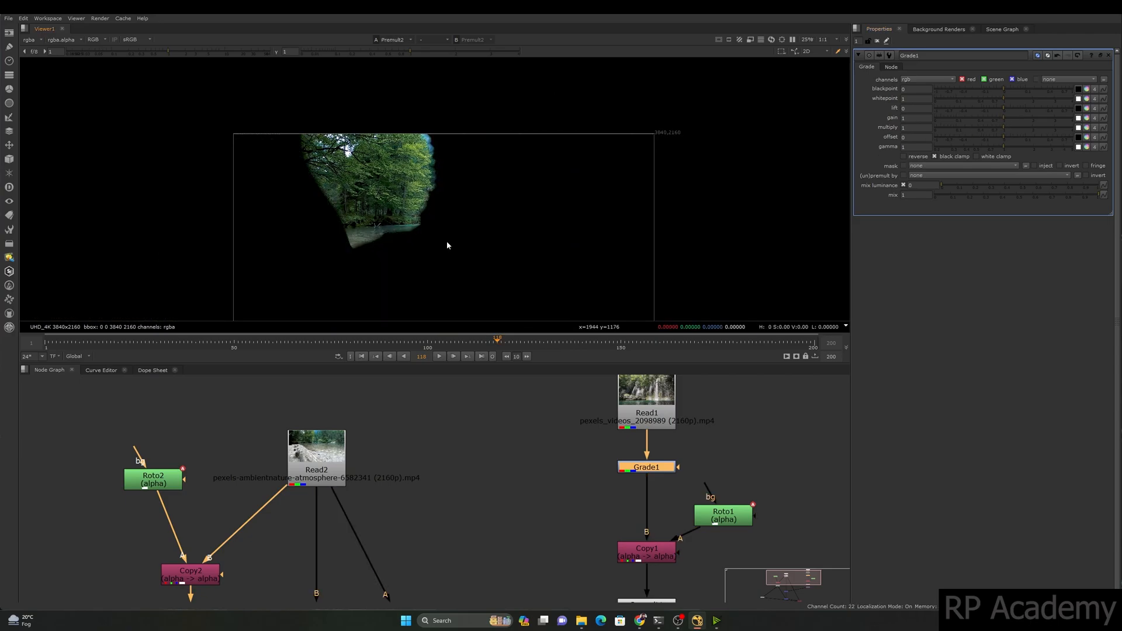
# Open Roto1 and raise the middle point of the BezierCusped1 shape's lower edge to the far waterline
pyautogui.scroll(-2, 494, 469)
pyautogui.click(659, 462)
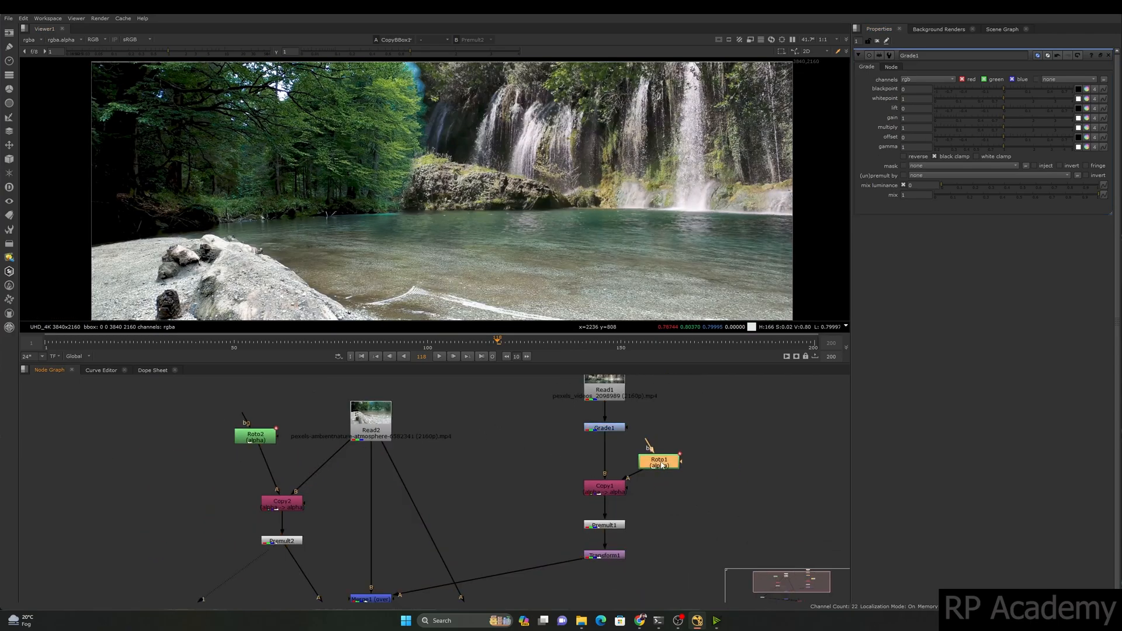
pyautogui.click(540, 225)
pyautogui.scroll(2, 539, 222)
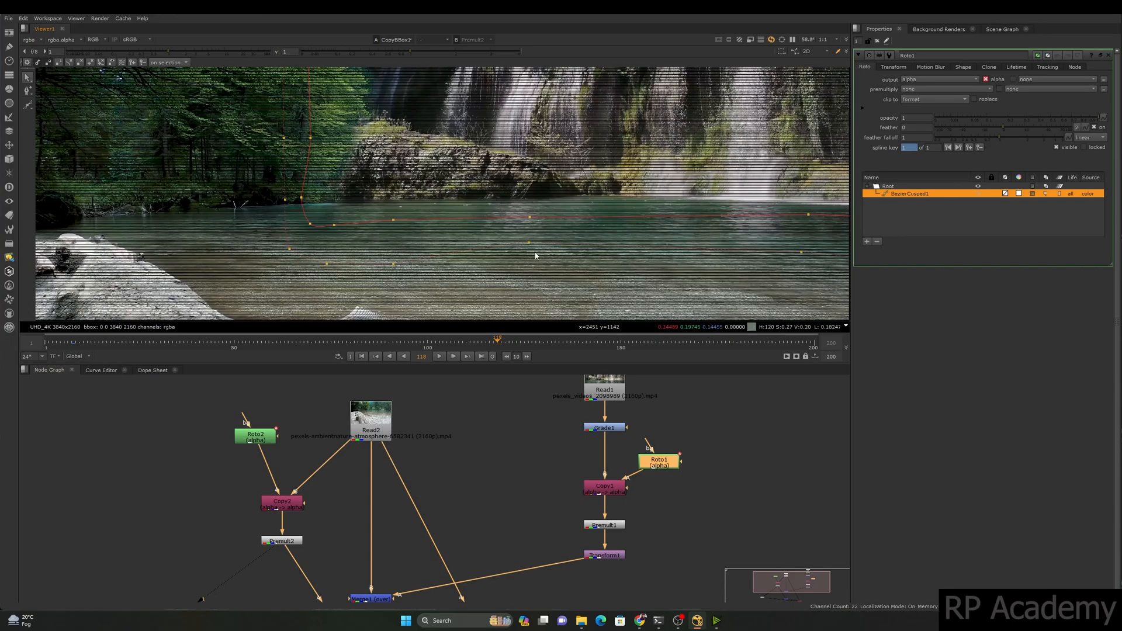
pyautogui.moveTo(530, 217); pyautogui.dragTo(530, 199)
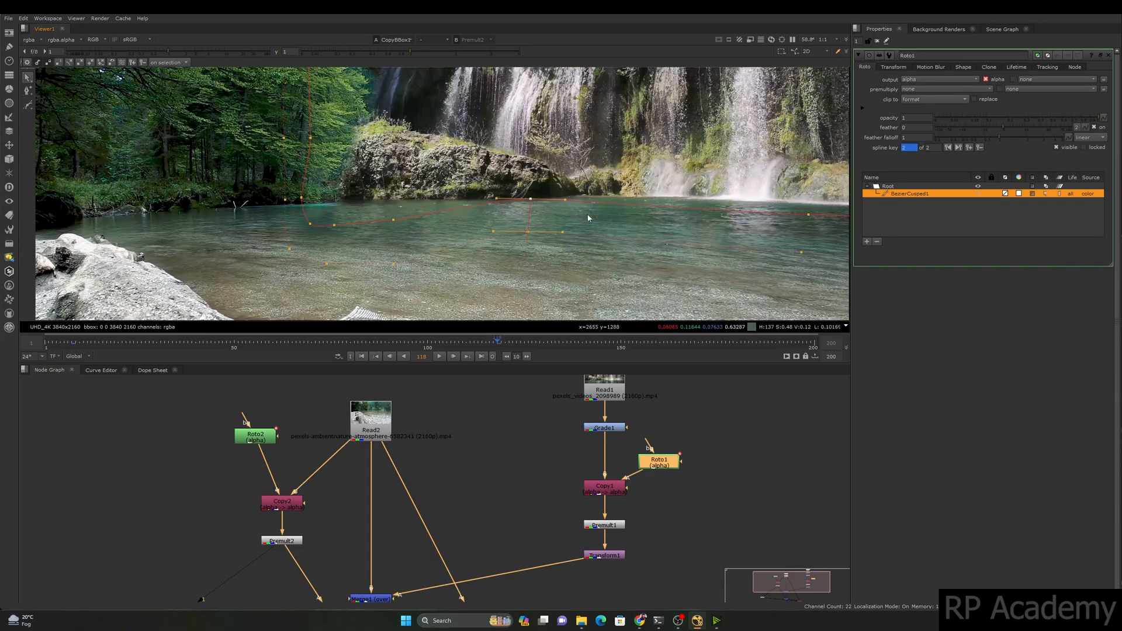
# Raise the right-hand points along the Roto1 shape's lower edge to the waterline and pull their feather points upward
pyautogui.moveTo(588, 217); pyautogui.dragTo(515, 222, button='middle')
pyautogui.moveTo(663, 227); pyautogui.dragTo(591, 225, button='middle')
pyautogui.moveTo(662, 217); pyautogui.dragTo(647, 205)
pyautogui.moveTo(768, 223); pyautogui.dragTo(652, 215, button='middle')
pyautogui.moveTo(692, 217); pyautogui.dragTo(695, 200)
pyautogui.moveTo(699, 251); pyautogui.dragTo(690, 232)
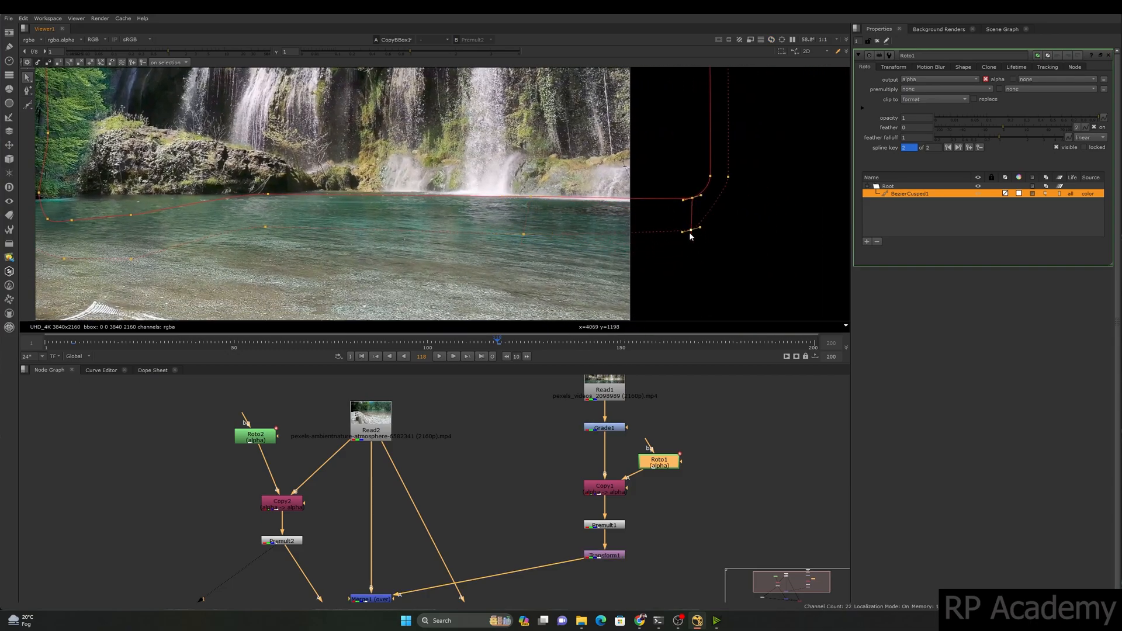
pyautogui.moveTo(523, 235); pyautogui.dragTo(529, 221)
# Raise the left-hand points of the Roto1 shape's lower edge to the waterline near the trees and clear the open node properties
pyautogui.moveTo(467, 231); pyautogui.dragTo(516, 231, button='middle')
pyautogui.moveTo(388, 227); pyautogui.dragTo(478, 224, button='middle')
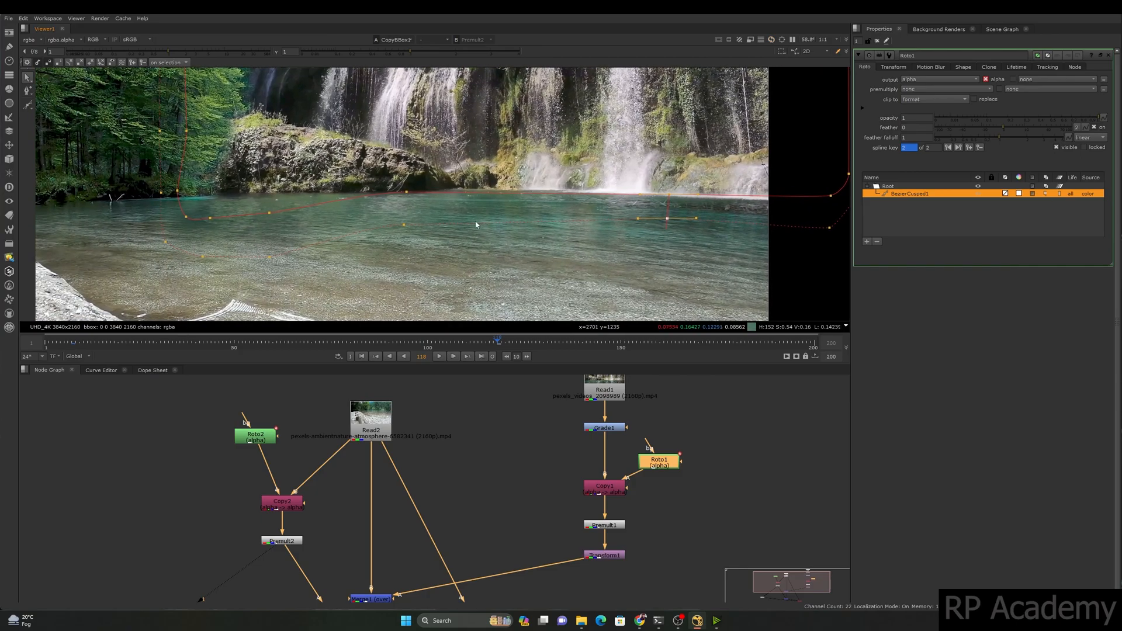
pyautogui.moveTo(189, 219); pyautogui.dragTo(207, 216)
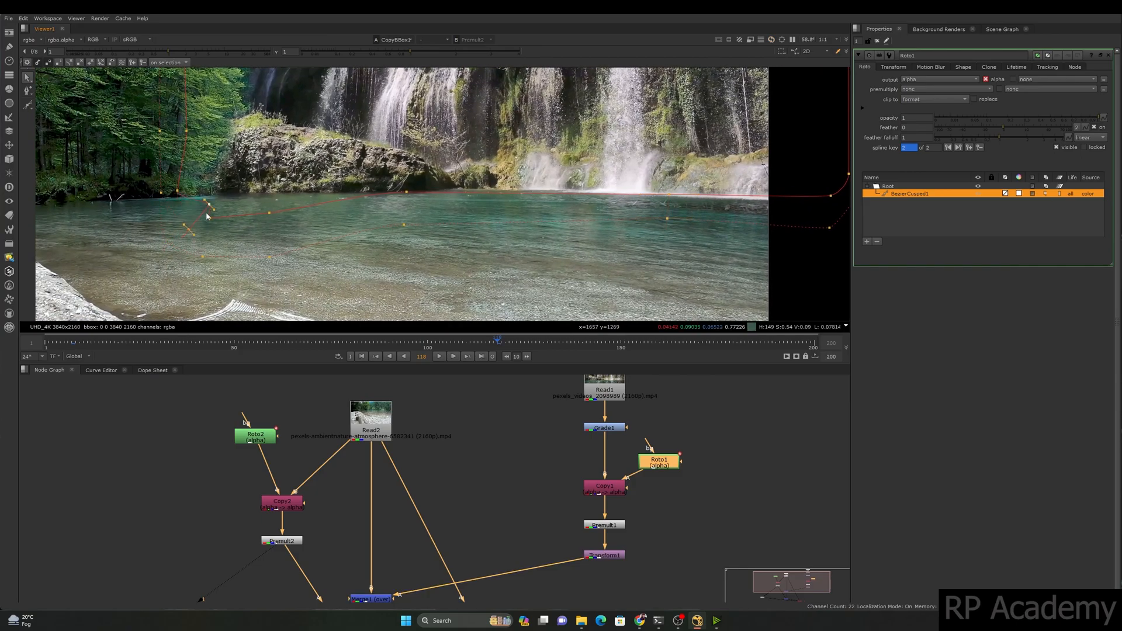
pyautogui.hotkey('ctrl', 'z')
pyautogui.moveTo(252, 209); pyautogui.dragTo(260, 205)
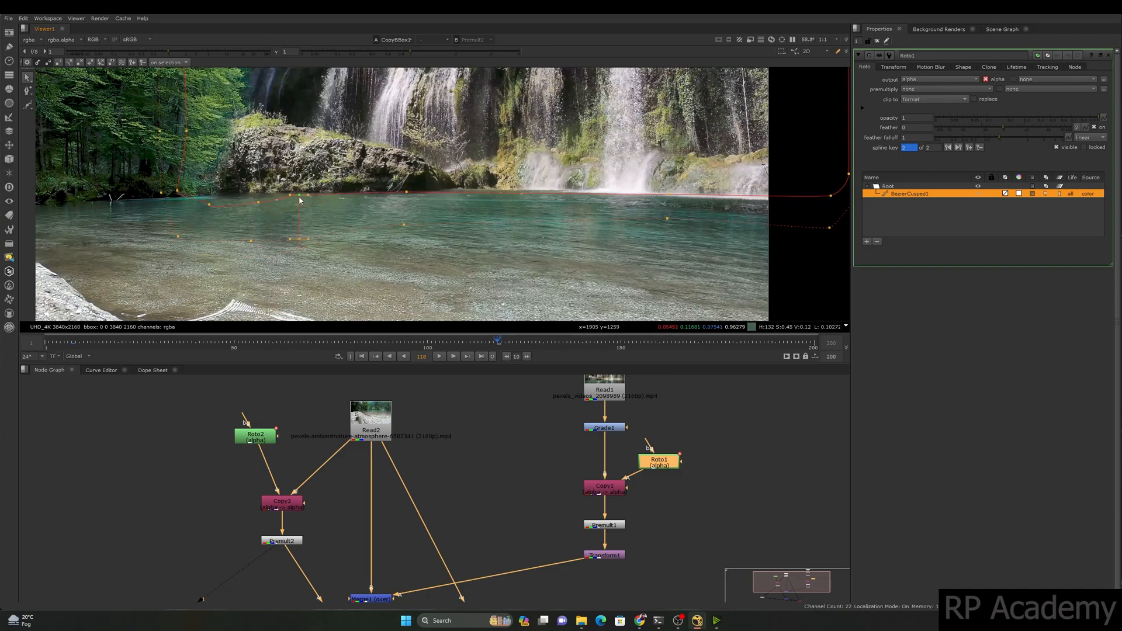
pyautogui.moveTo(222, 209); pyautogui.dragTo(223, 198)
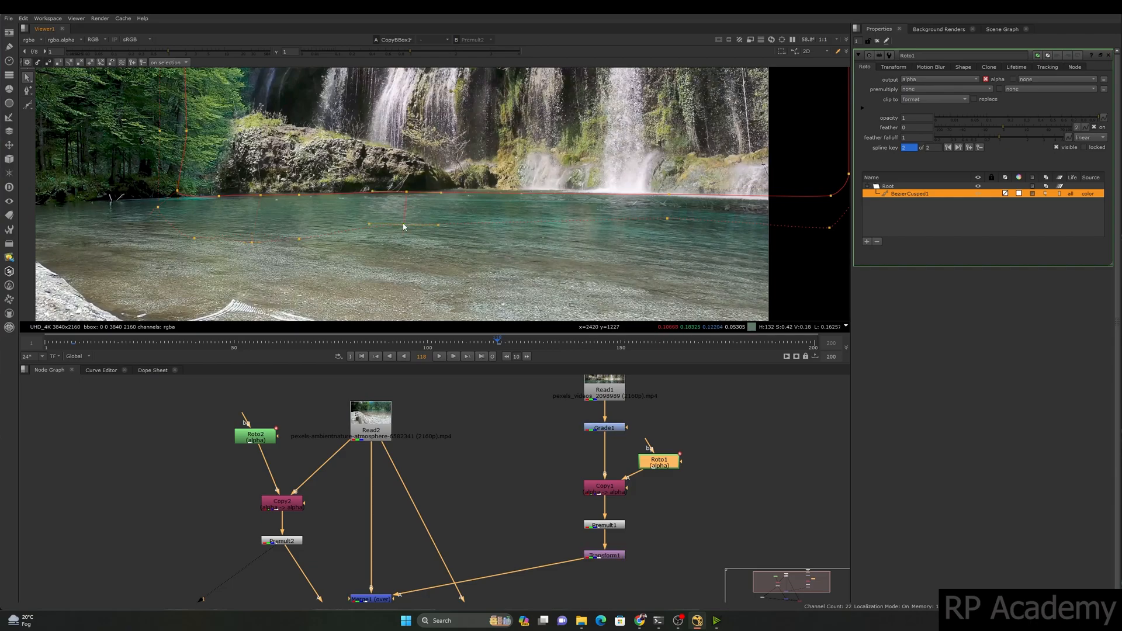
pyautogui.scroll(-2, 485, 234)
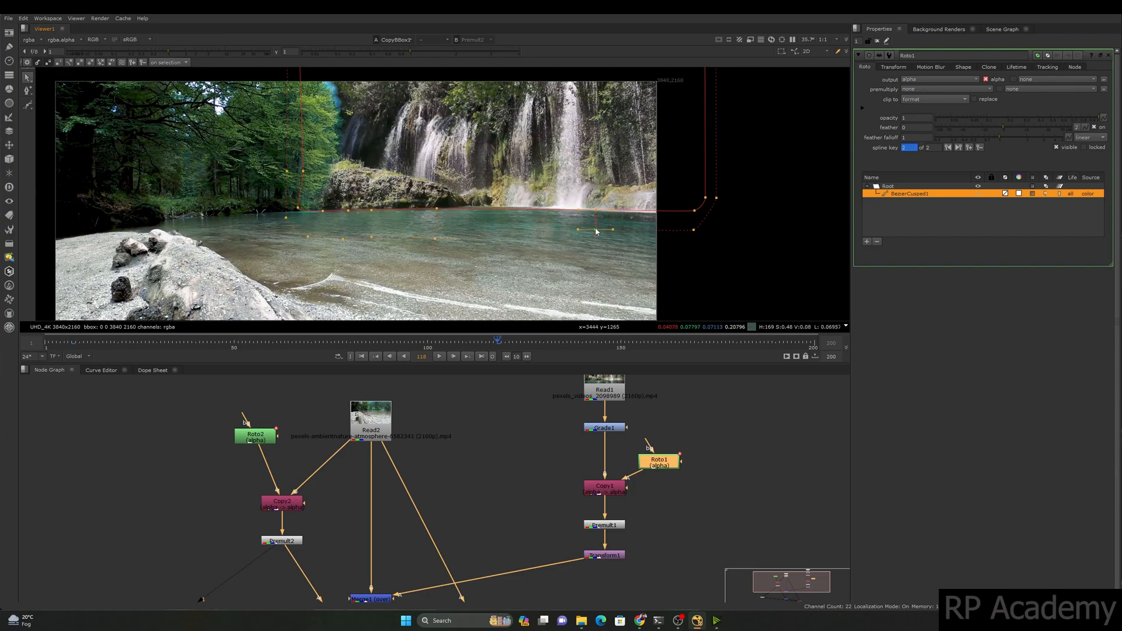
pyautogui.scroll(-2, 597, 228)
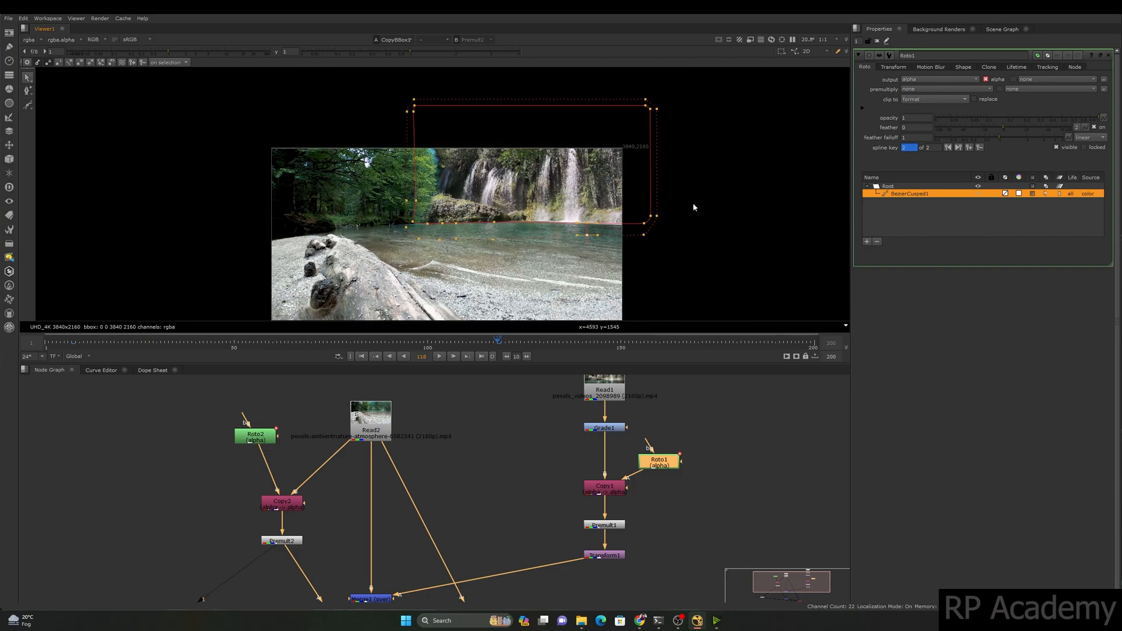
pyautogui.click(875, 41)
pyautogui.scroll(-1, 526, 176)
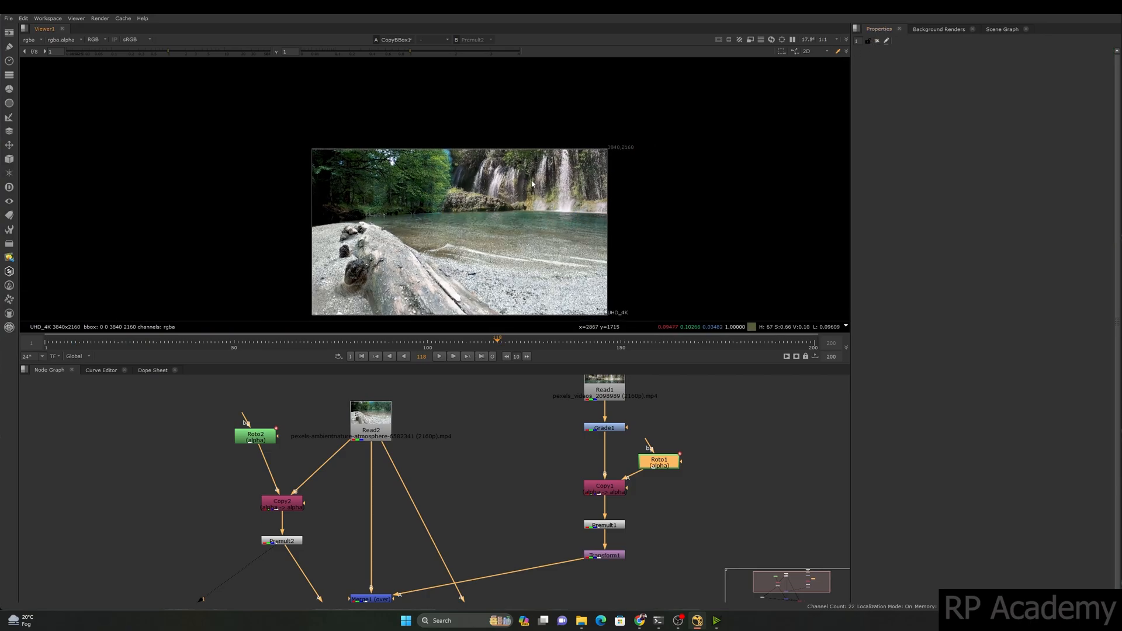
# Play back the composite in the full-size viewer and examine the waterline and tree edge
pyautogui.press('space')
pyautogui.scroll(4, 477, 396)
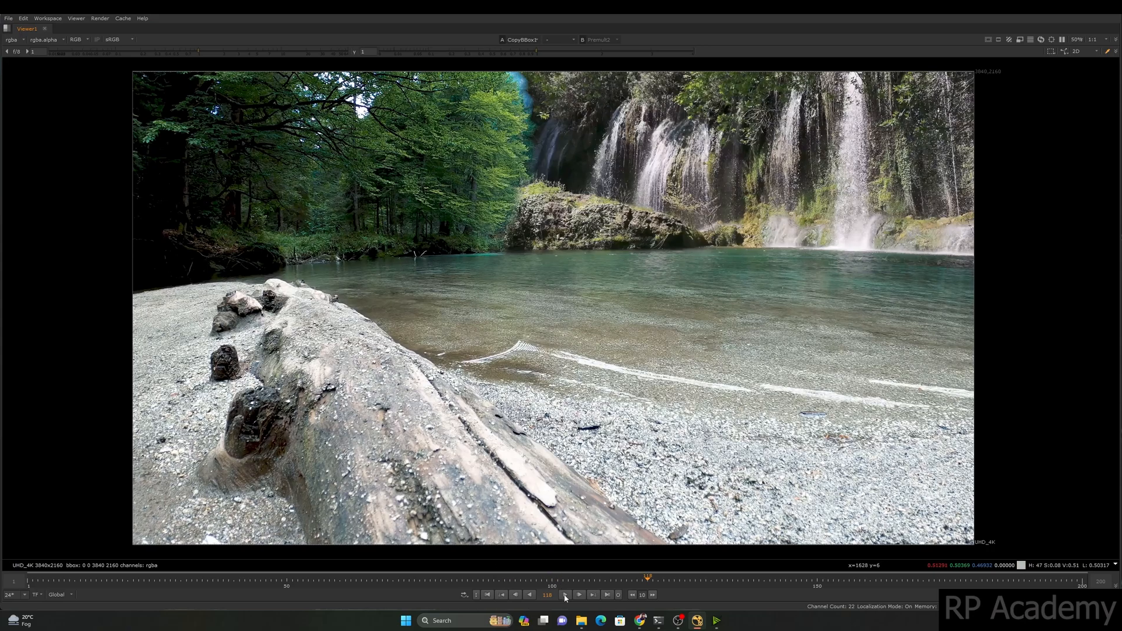
pyautogui.click(566, 595)
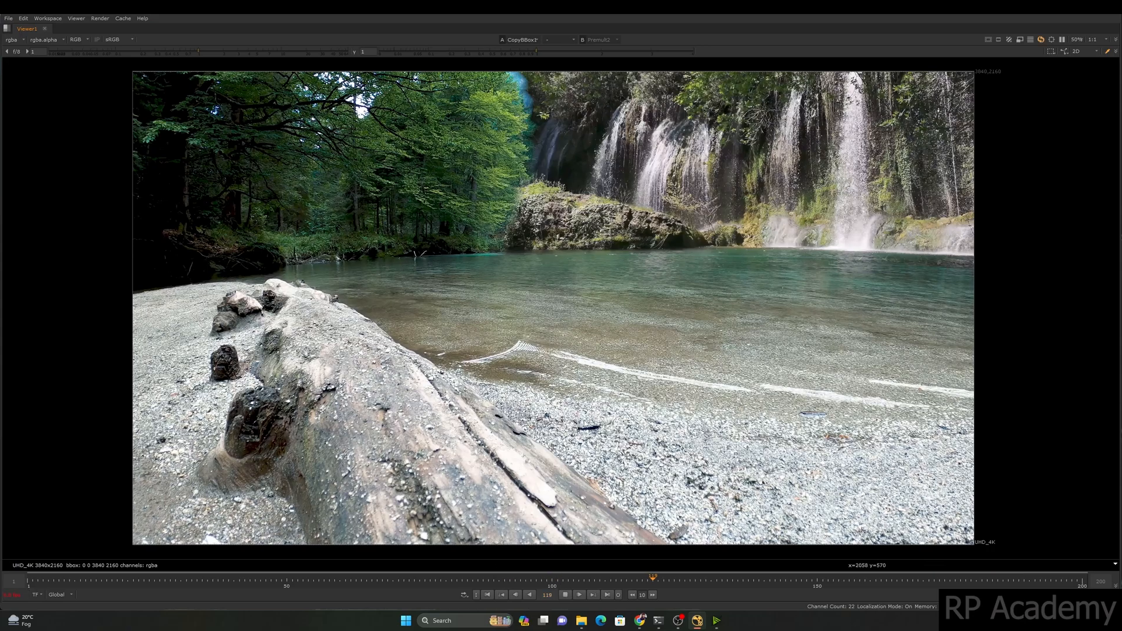
pyautogui.moveTo(569, 156); pyautogui.dragTo(556, 202, button='middle')
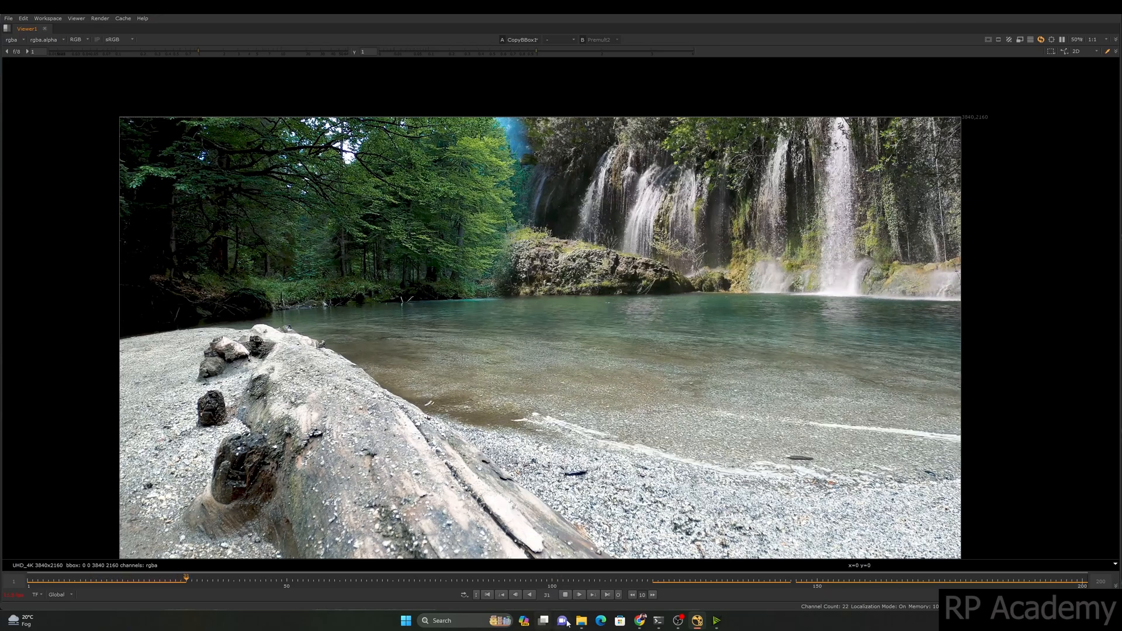
pyautogui.click(565, 595)
pyautogui.moveTo(570, 316); pyautogui.dragTo(534, 322, button='middle')
pyautogui.press('space')
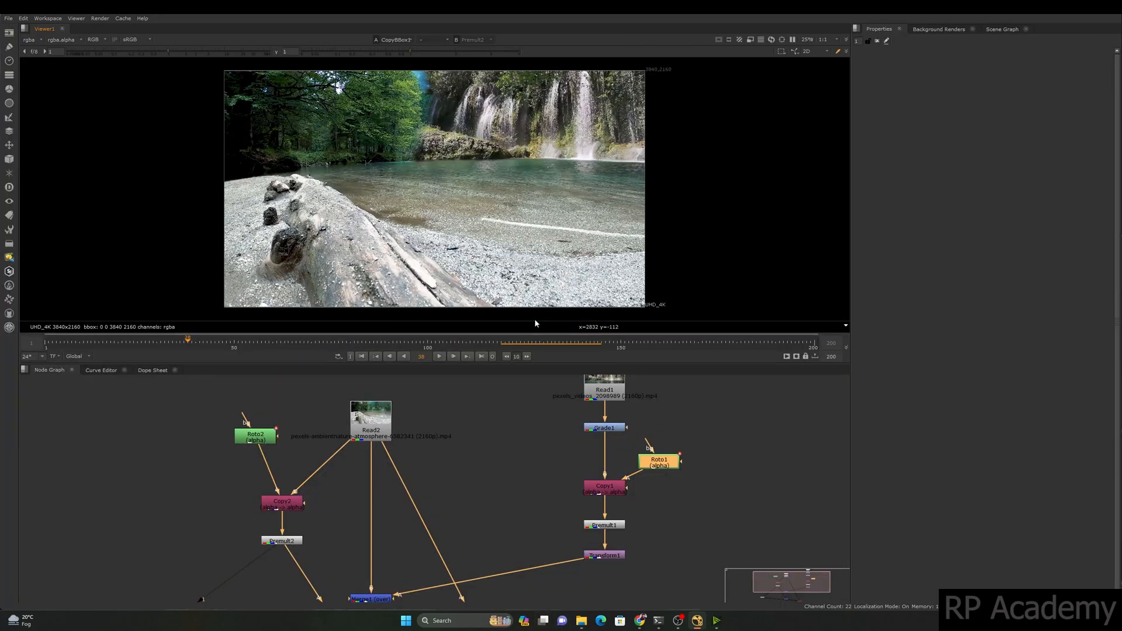
# Reopen Roto2, go to frame 40, and select its Bezier outline around the trees
pyautogui.doubleClick(645, 524)
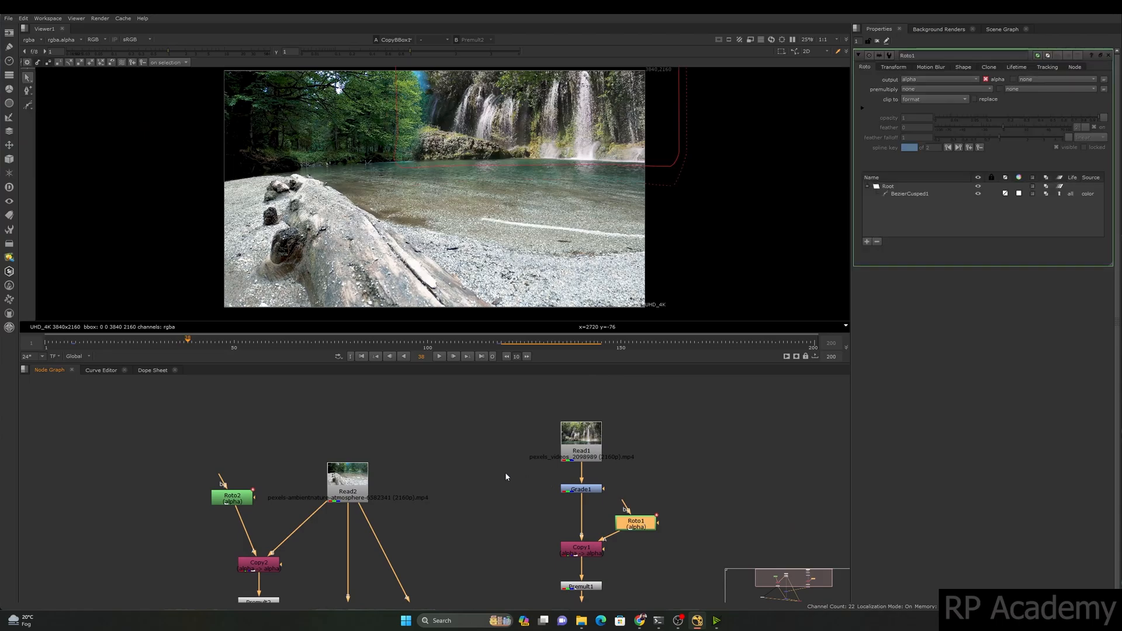
pyautogui.moveTo(646, 524); pyautogui.dragTo(704, 441, button='middle')
pyautogui.doubleClick(290, 415)
pyautogui.moveTo(476, 245); pyautogui.dragTo(477, 251, button='middle')
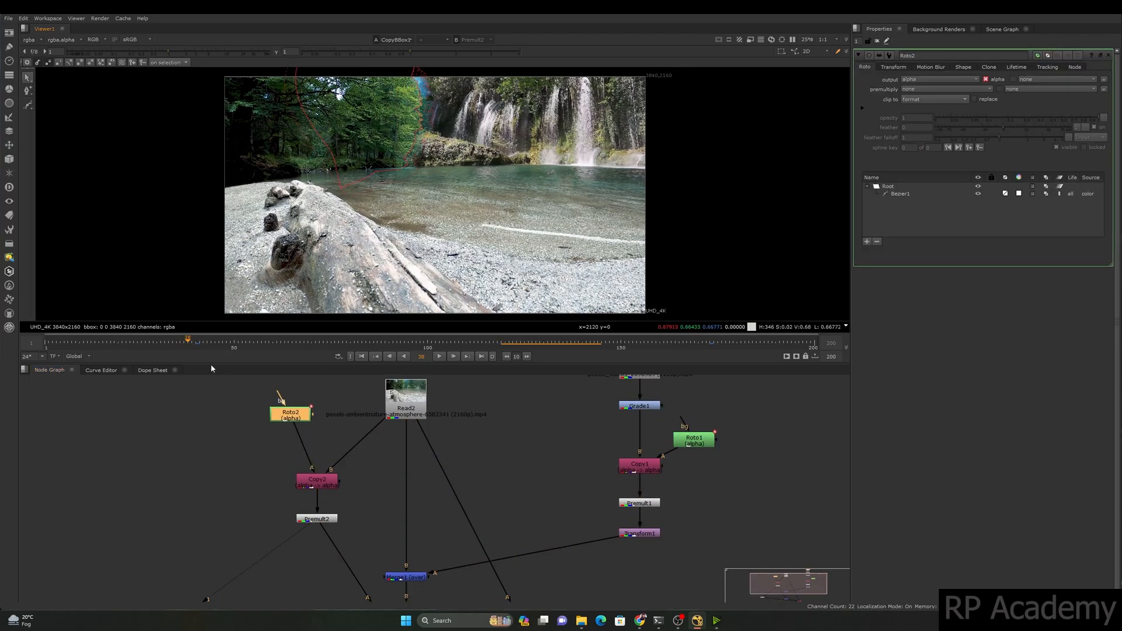
pyautogui.click(195, 345)
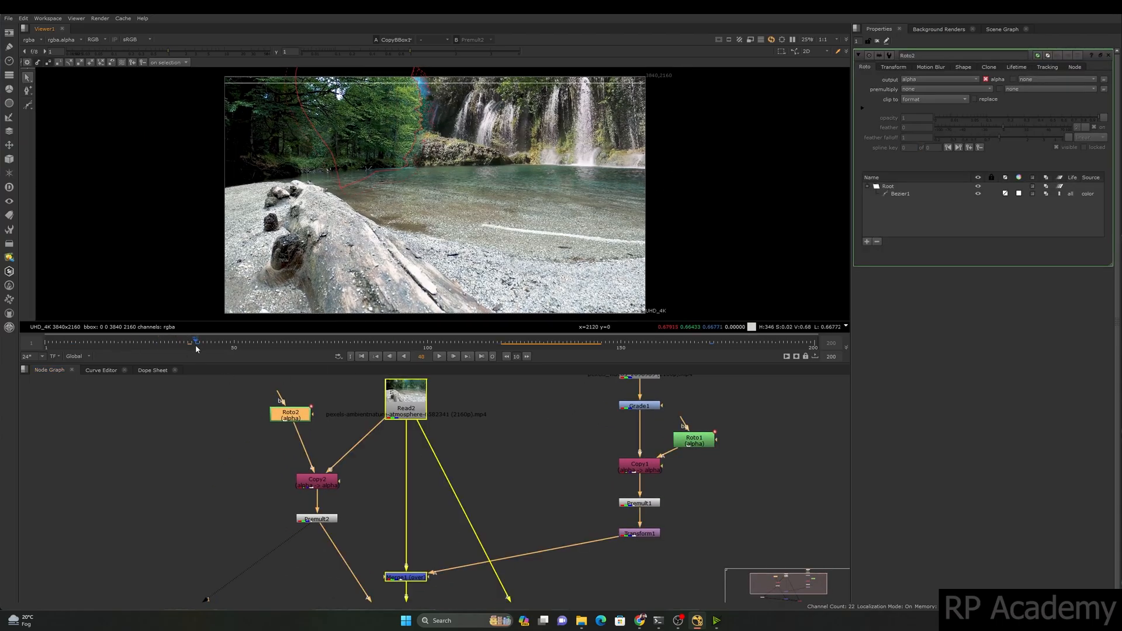
pyautogui.click(422, 158)
# Select all points of the Roto2 Bezier at frame 173 and delete the spline keyframe there
pyautogui.click(710, 344)
pyautogui.moveTo(406, 169); pyautogui.dragTo(409, 219, button='middle')
pyautogui.moveTo(536, 259); pyautogui.dragTo(232, 65)
pyautogui.scroll(3, 364, 166)
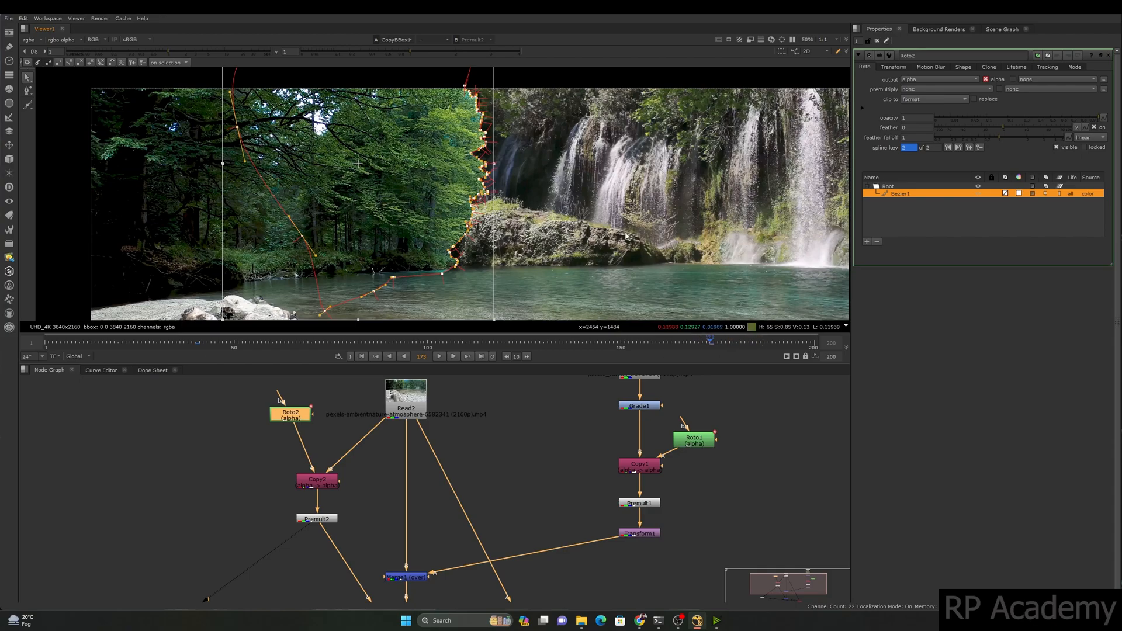
pyautogui.click(980, 149)
pyautogui.click(573, 200)
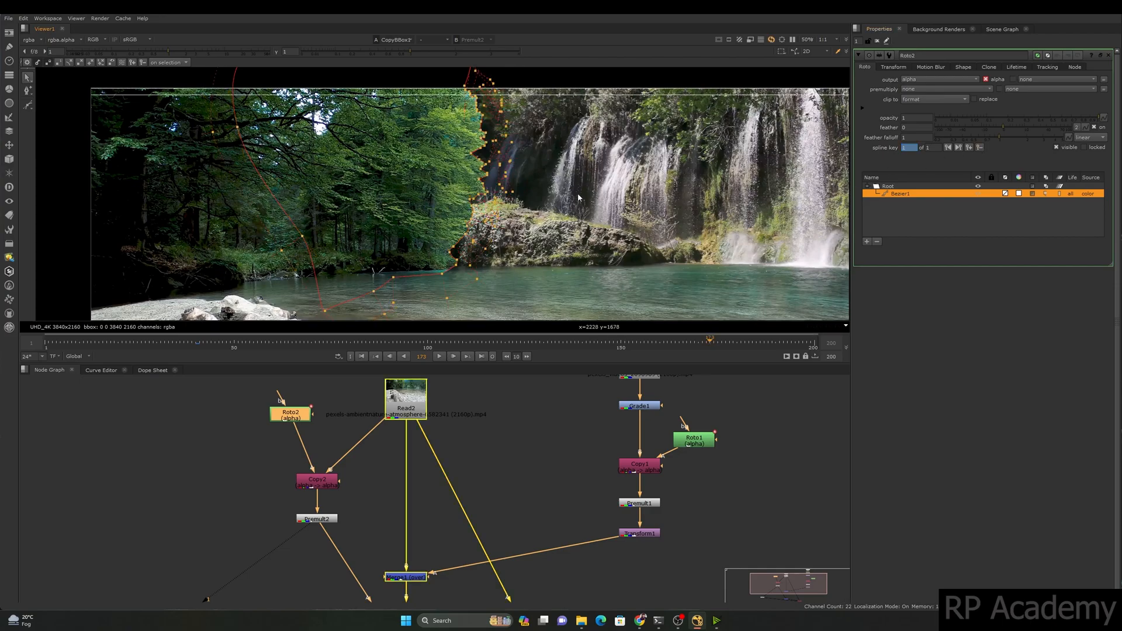
# Hide the viewer overlays, play back the composite from frame 40 in the full-size viewer, and stop at frame 161
pyautogui.click(487, 167)
pyautogui.scroll(-2, 557, 197)
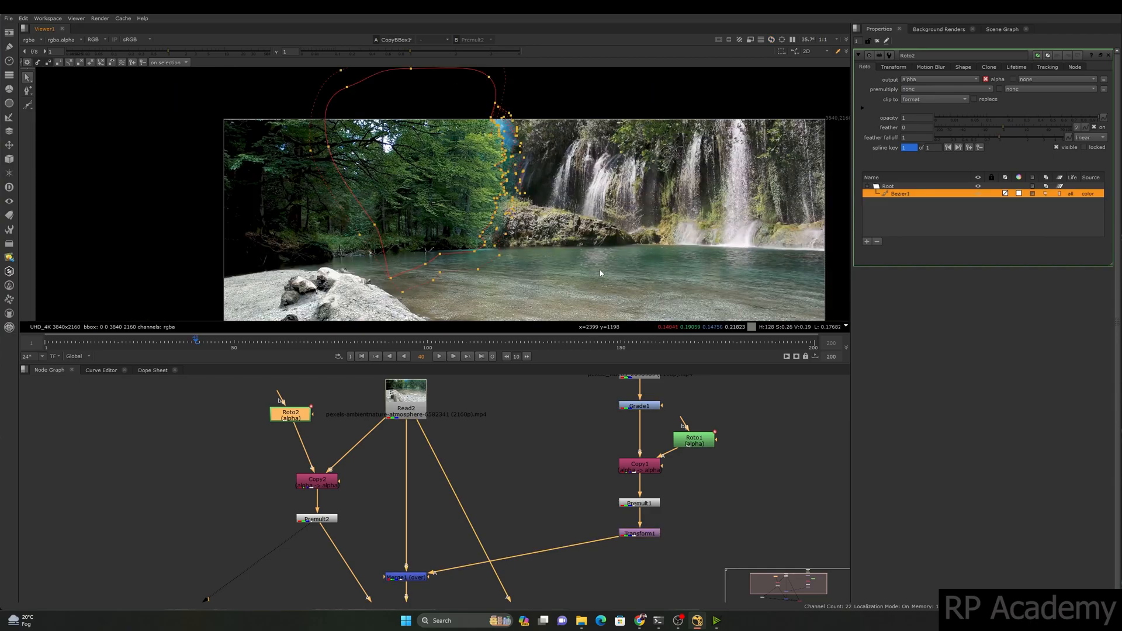
pyautogui.click(532, 160)
pyautogui.press('space')
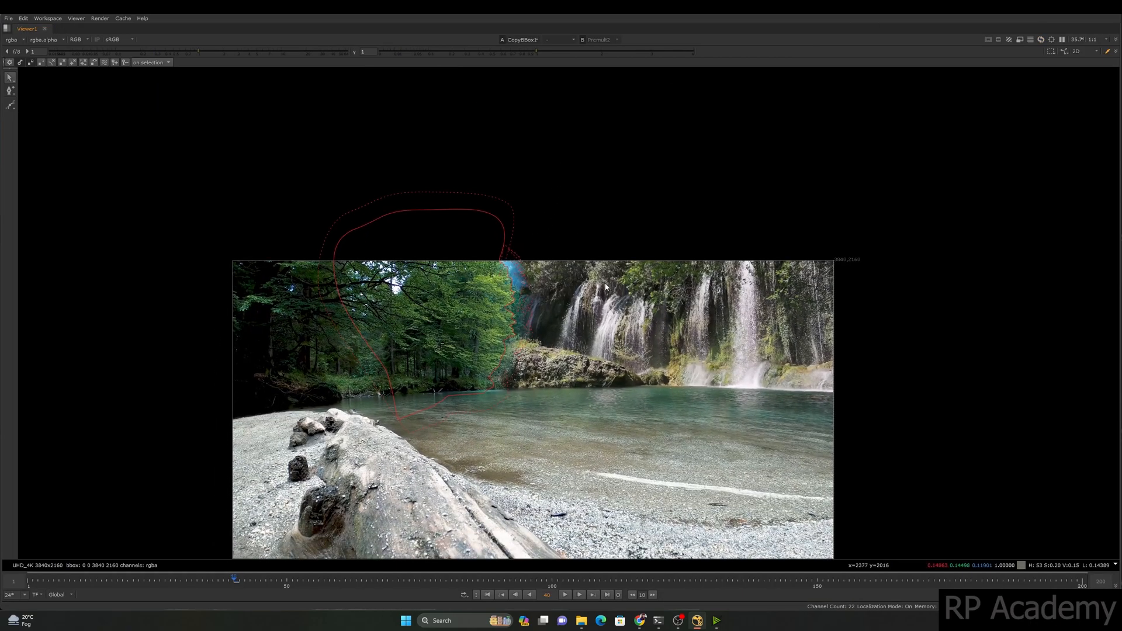
pyautogui.press('q')
pyautogui.moveTo(654, 330); pyautogui.dragTo(557, 215, button='middle')
pyautogui.press('l')
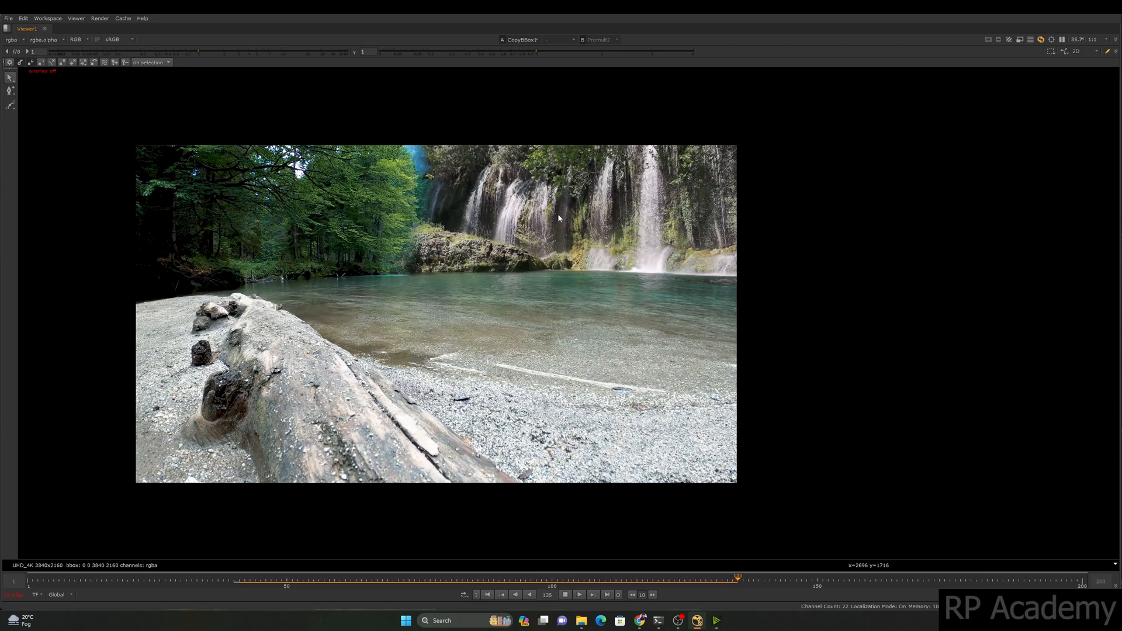
pyautogui.click(565, 595)
pyautogui.scroll(-1, 540, 322)
pyautogui.press('space')
# Tidy the waterfall branch of the node graph by repositioning Read1 above Grade1 and placing Roto1 beside Copy1
pyautogui.moveTo(611, 124); pyautogui.dragTo(556, 246, button='middle')
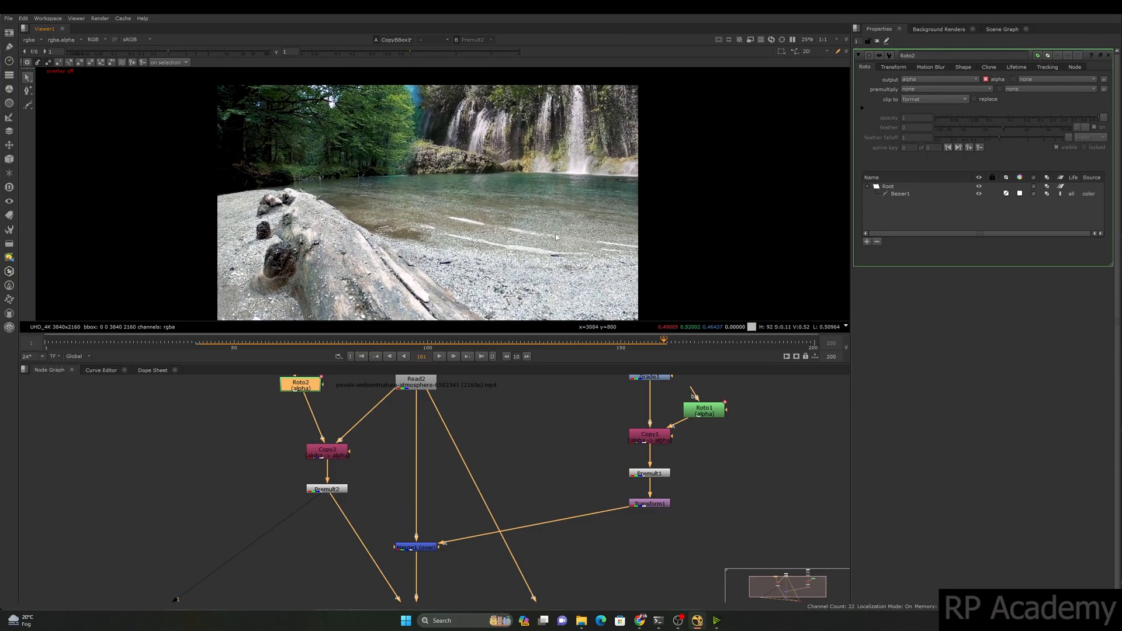
pyautogui.scroll(-3, 505, 434)
pyautogui.moveTo(514, 453); pyautogui.dragTo(493, 495, button='middle')
pyautogui.moveTo(519, 383); pyautogui.dragTo(566, 434)
pyautogui.moveTo(671, 454); pyautogui.dragTo(603, 476)
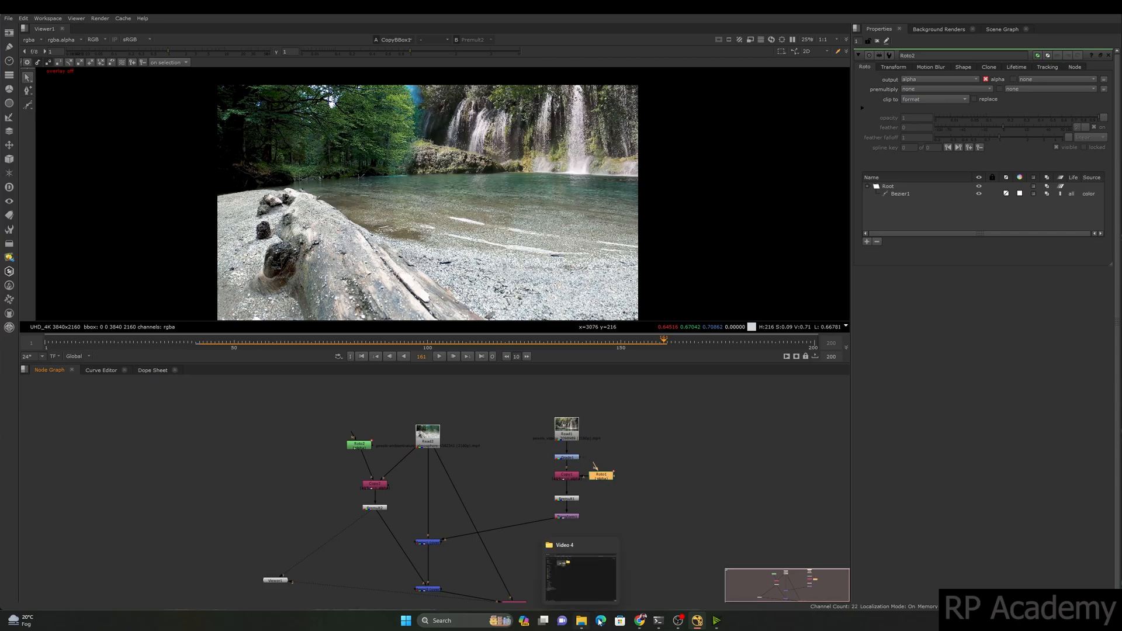
# Switch to Chrome and examine the download size options for the lake and waterfall clips on Pexels
pyautogui.click(640, 621)
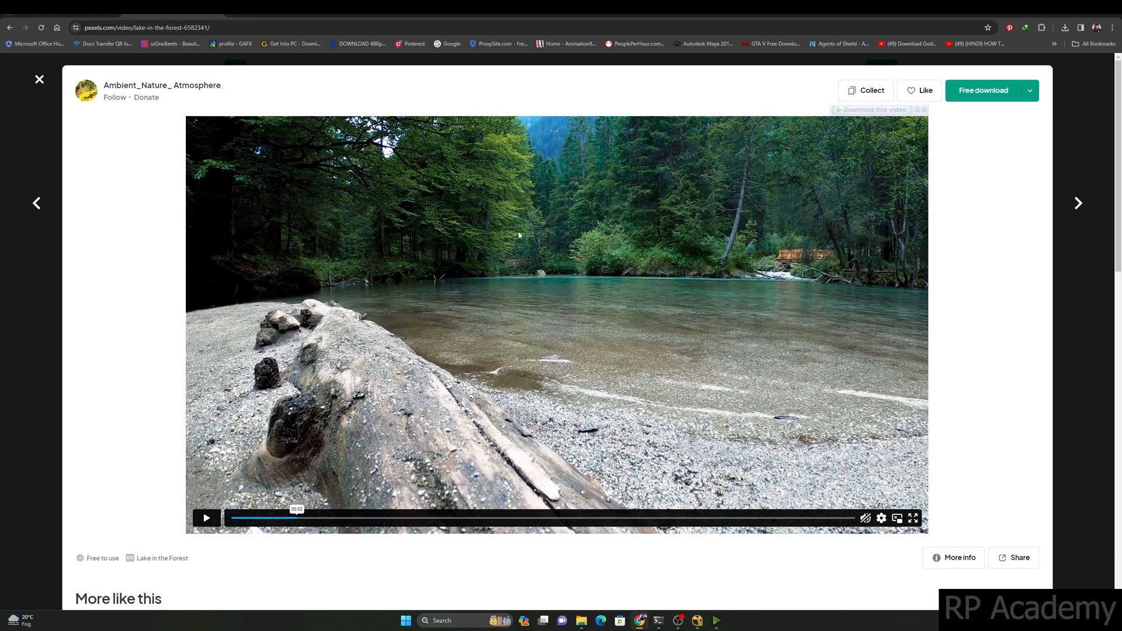
pyautogui.click(1081, 132)
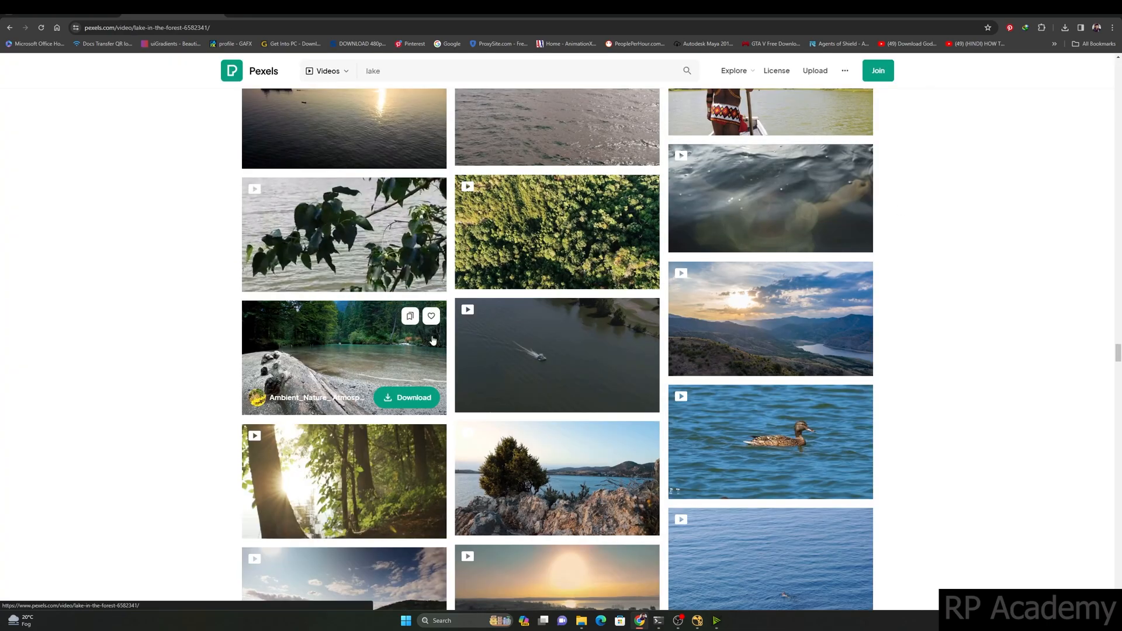
pyautogui.click(337, 347)
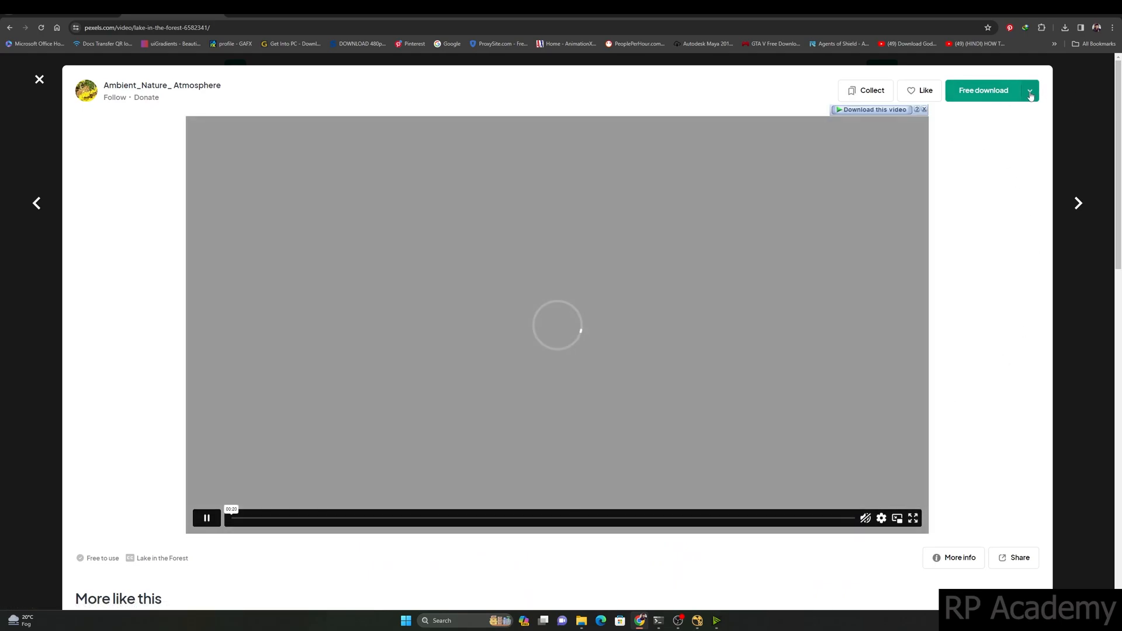
pyautogui.click(1030, 91)
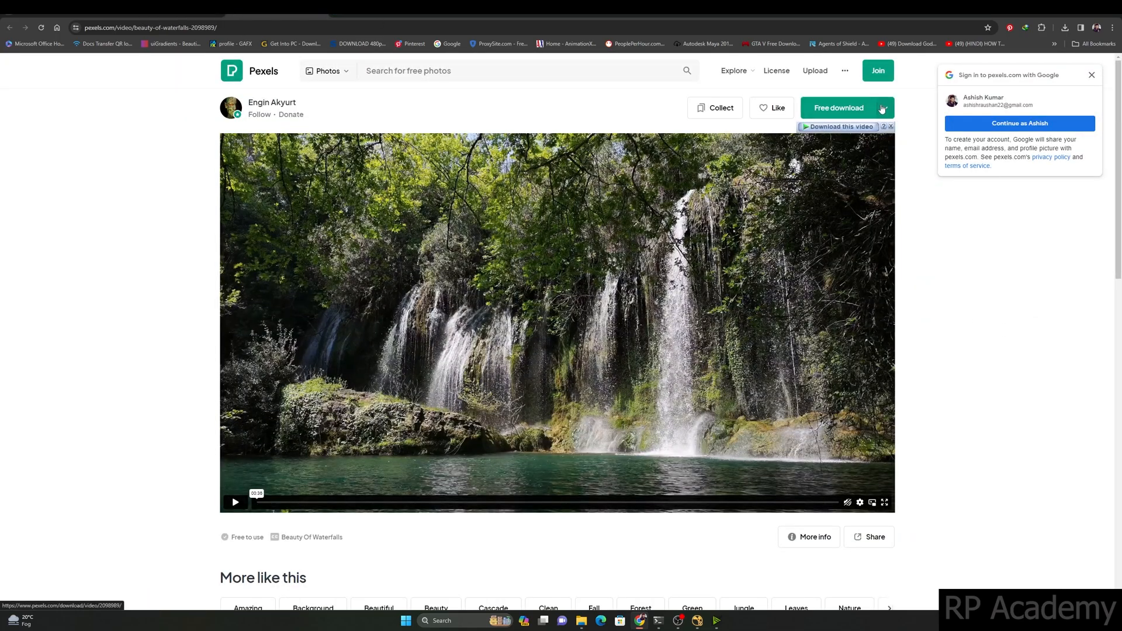
pyautogui.click(885, 108)
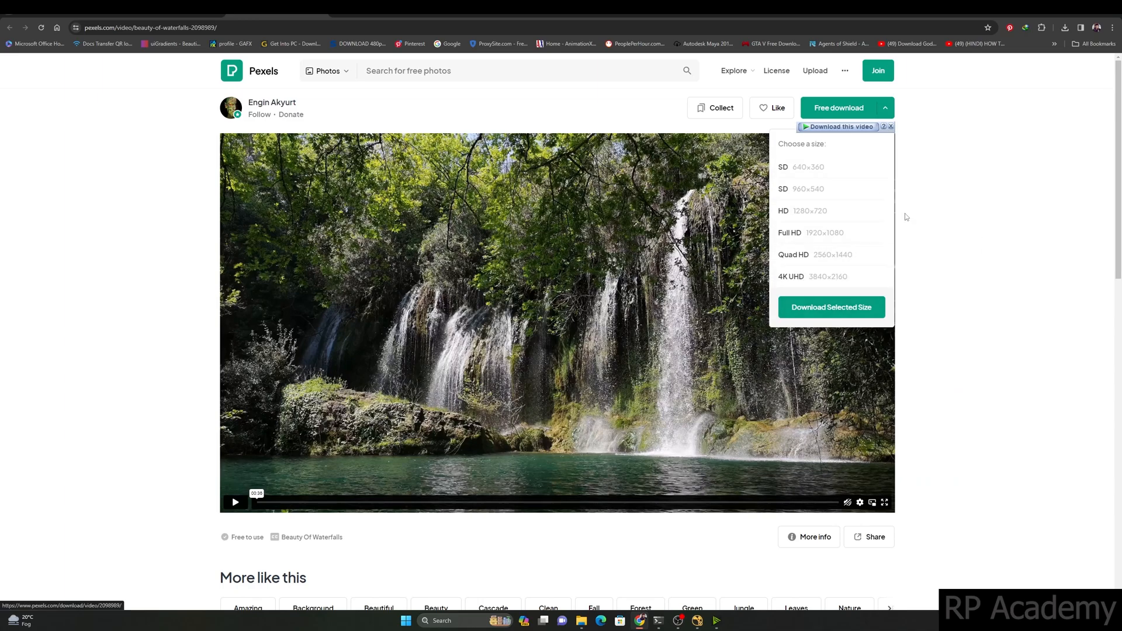